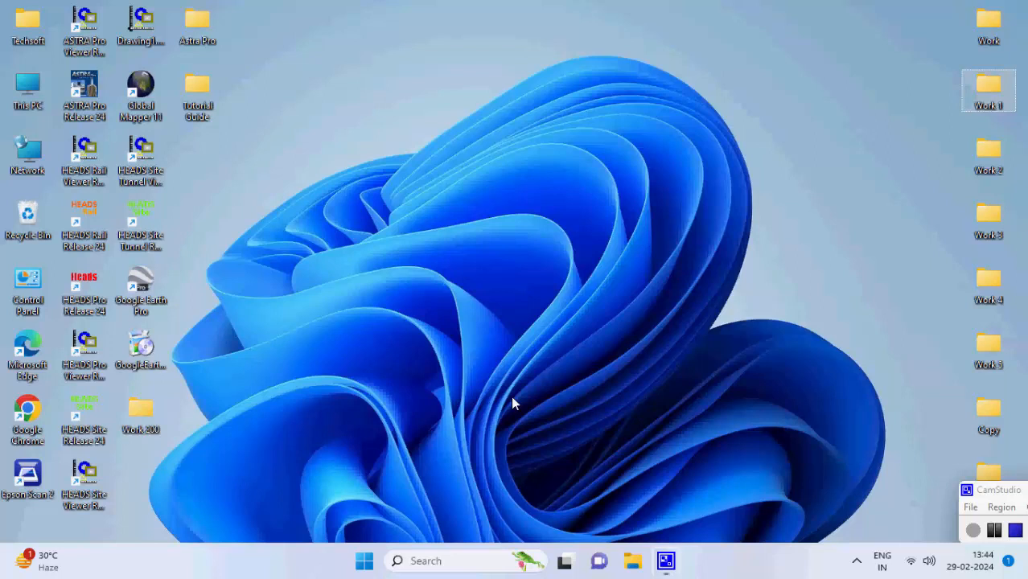
- Launch HEADS Pro and set the Work 1 folder on the desktop as the working folder
double_click(86, 283)
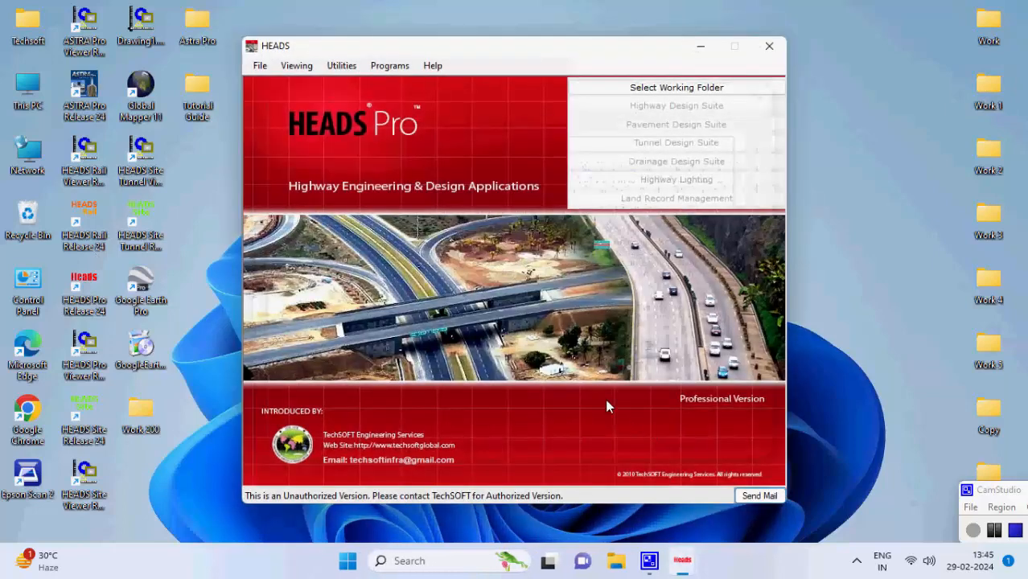
left_click(265, 71)
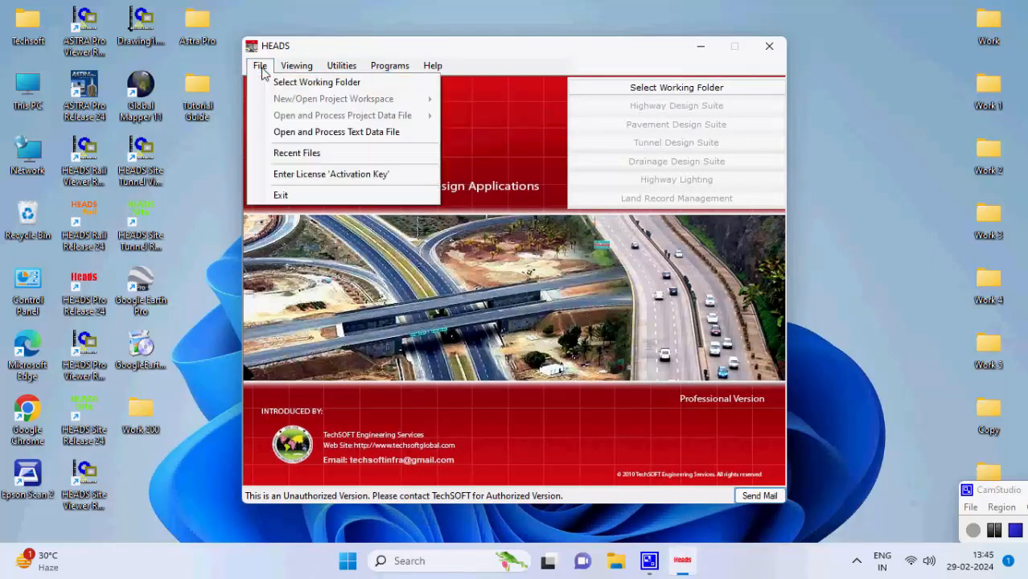
left_click(277, 82)
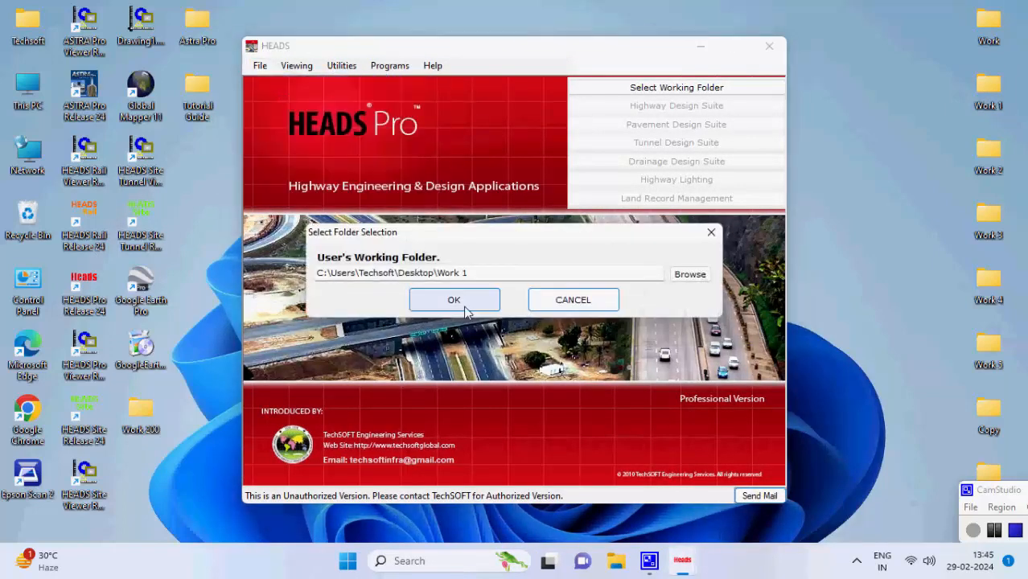
left_click(687, 275)
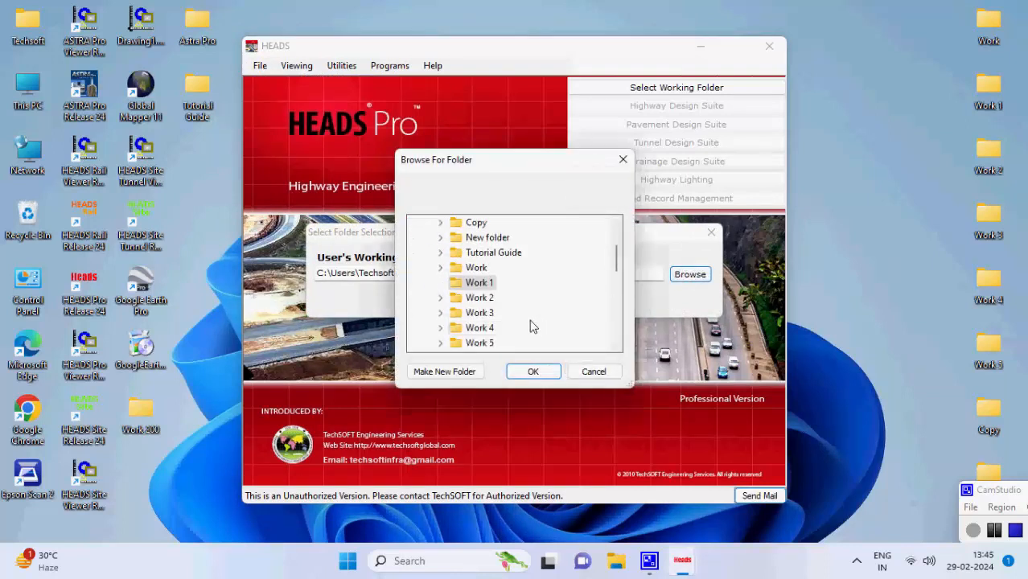
left_click(551, 373)
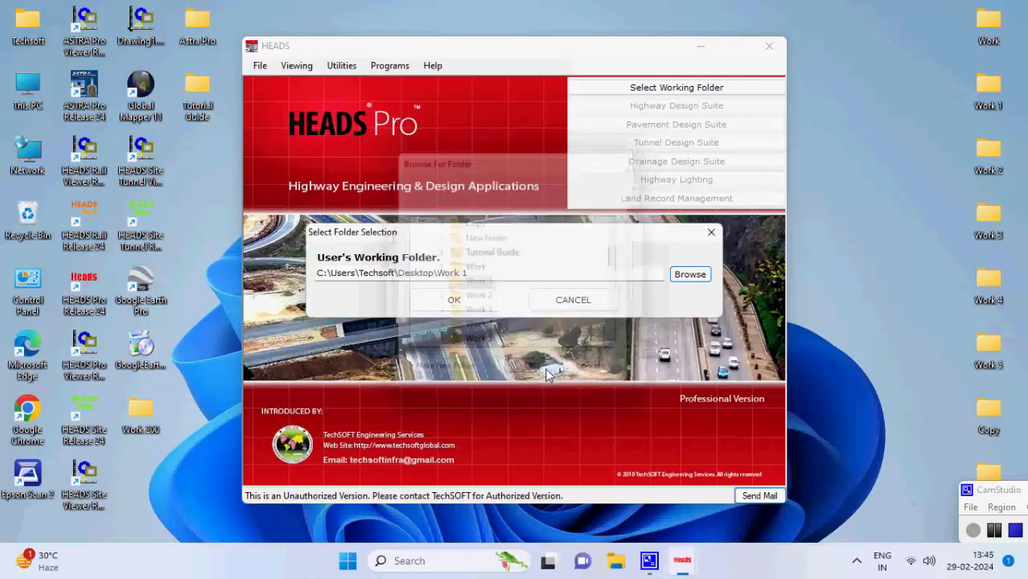
left_click(455, 299)
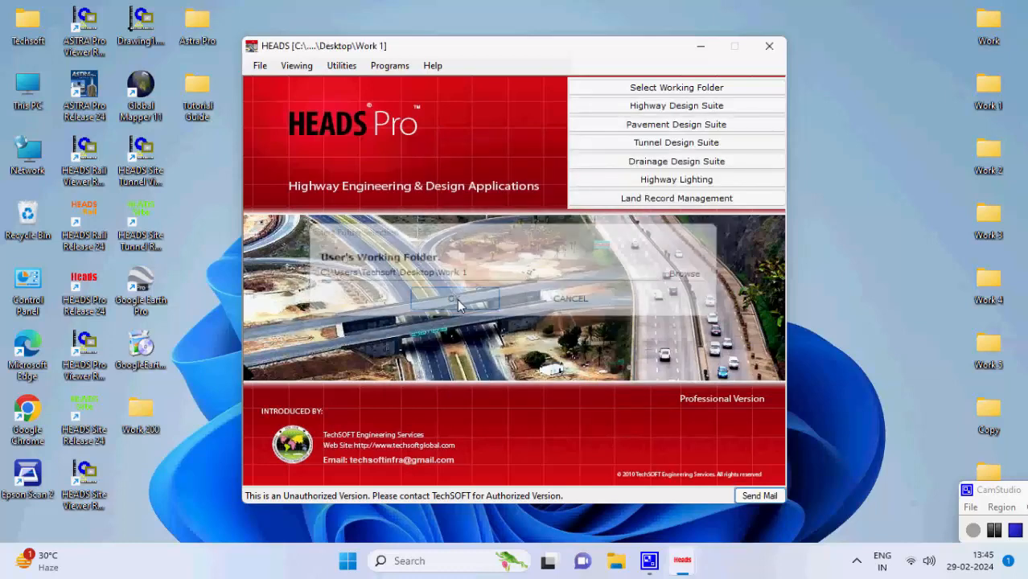
- Open a Uniform Section Highway Design workspace and create the project DESIGN JOB #01 in it
left_click(259, 65)
mouse_move(277, 100)
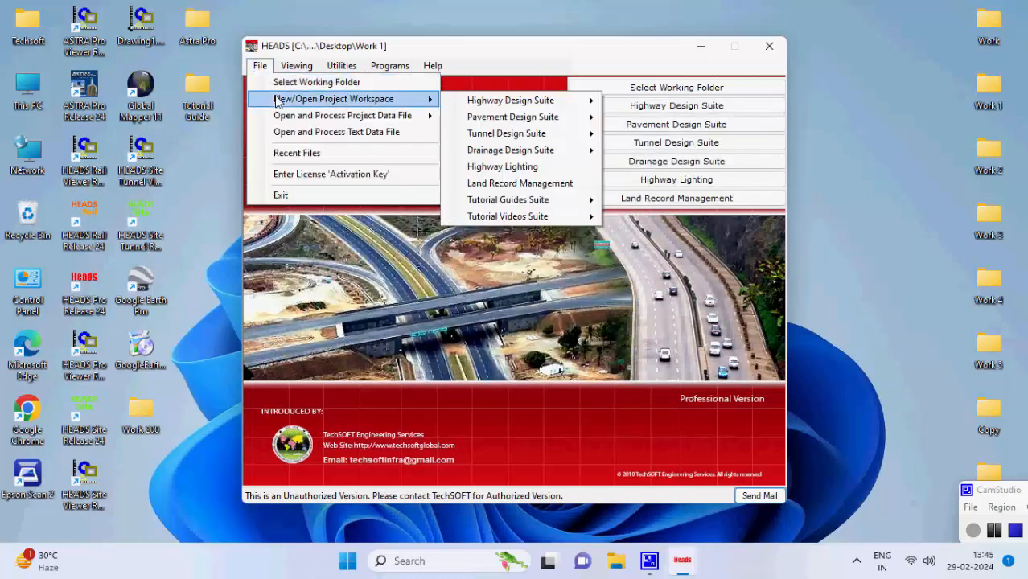
mouse_move(500, 105)
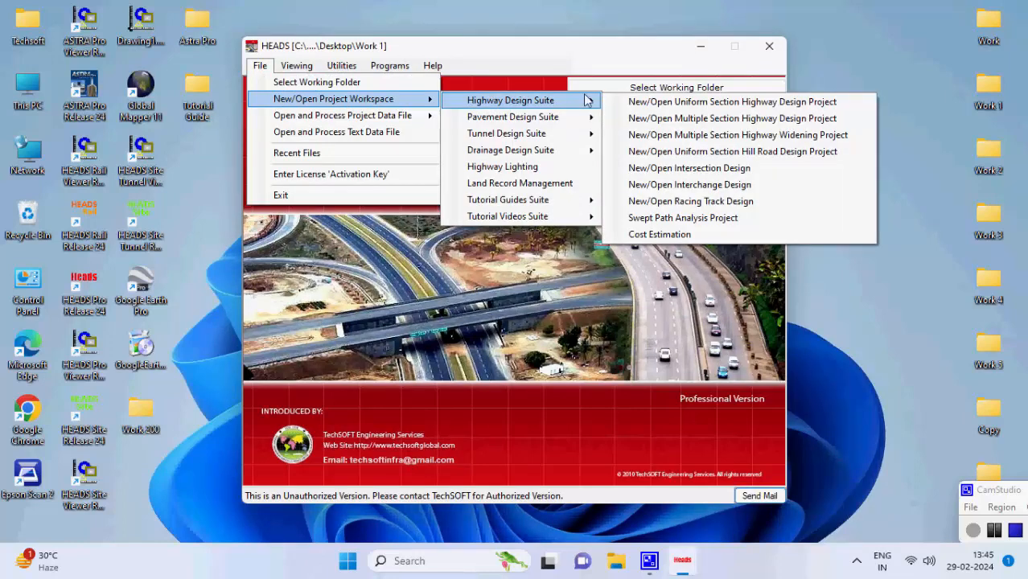
left_click(841, 105)
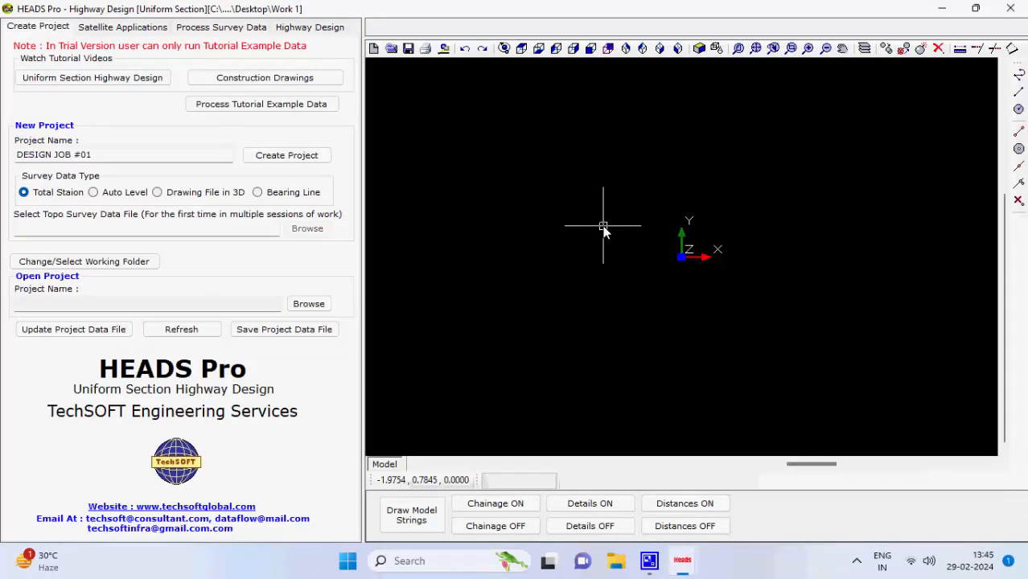
left_click(281, 160)
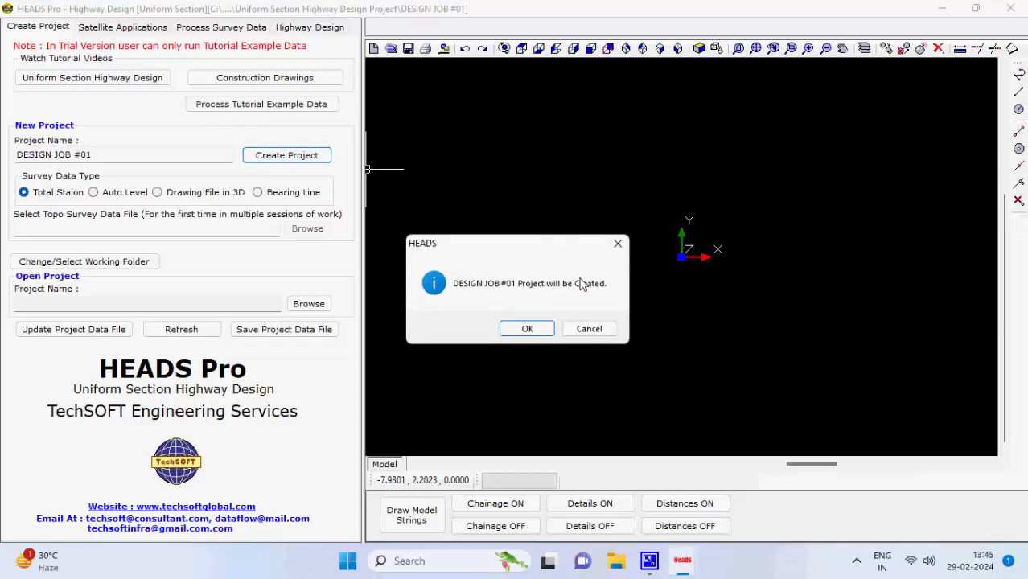
left_click(544, 327)
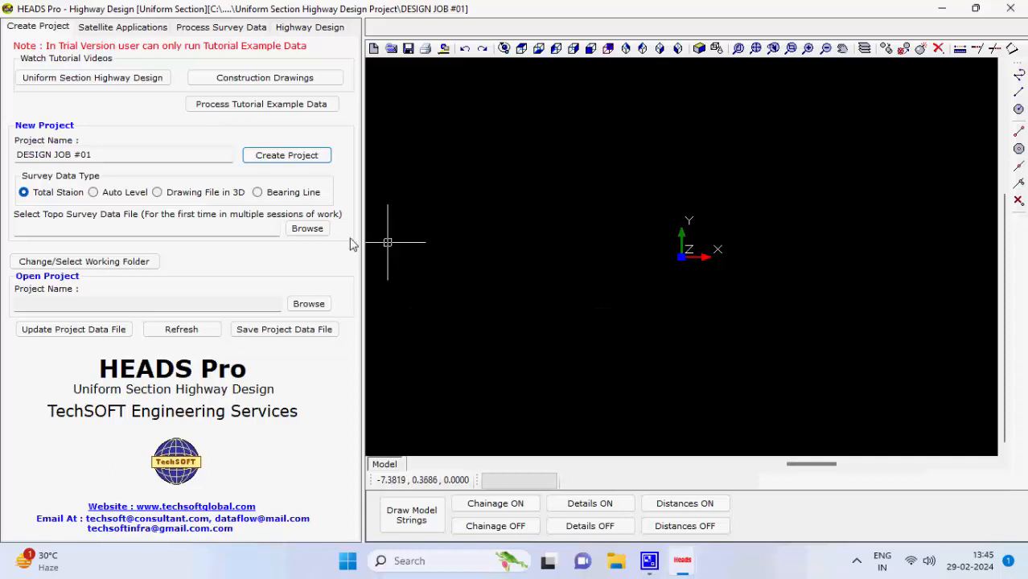
- Load SURVEY.txt from the Work 1 folder as the Total Station topo survey data file, and close its text listing after a look
left_click(307, 229)
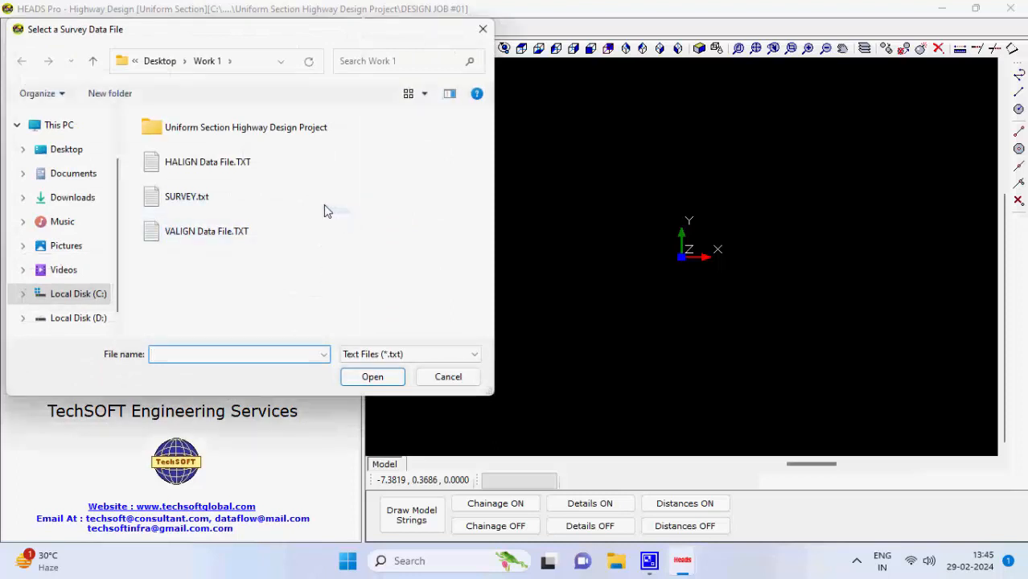
left_click(325, 210)
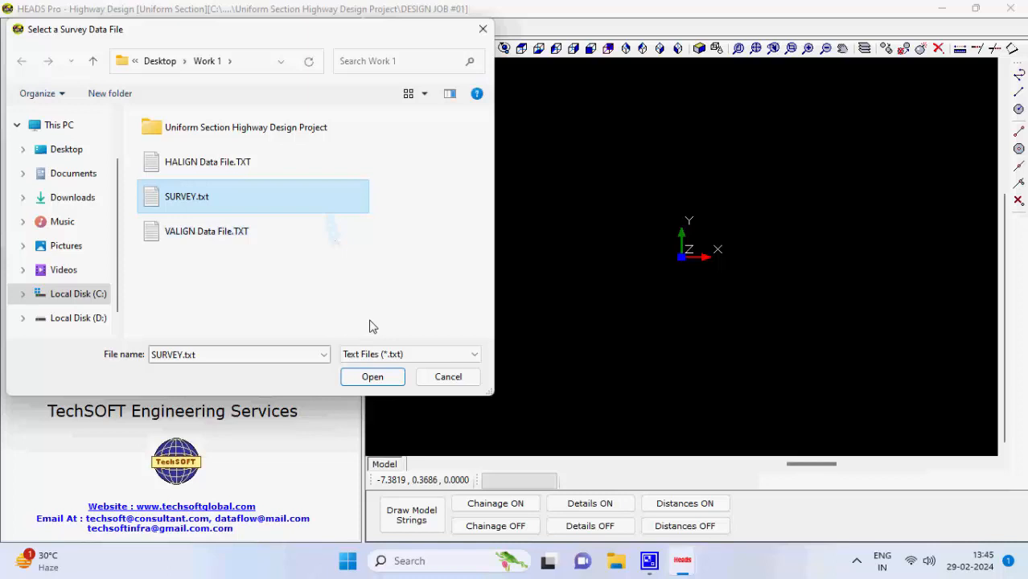
left_click(372, 376)
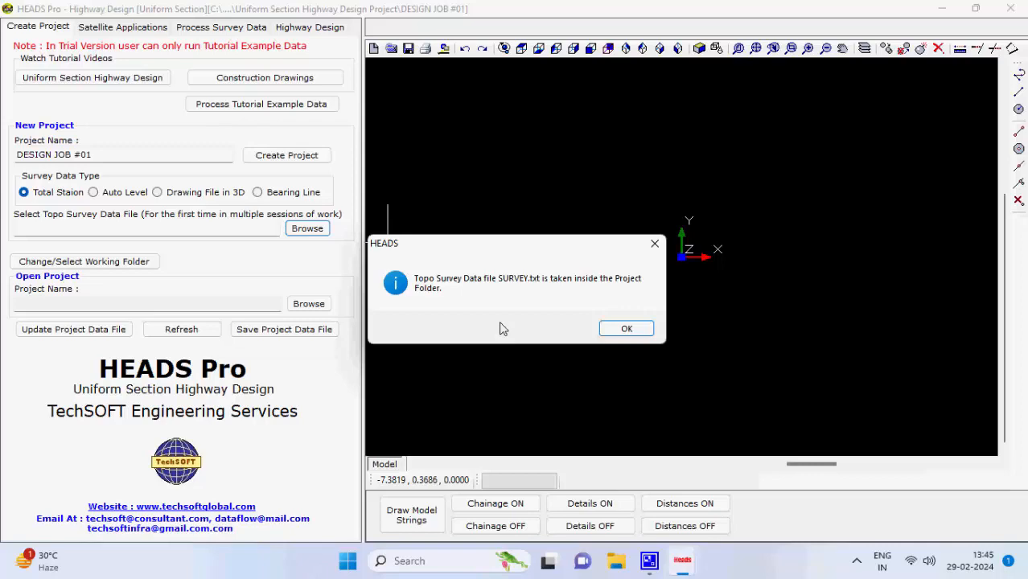
left_click(627, 329)
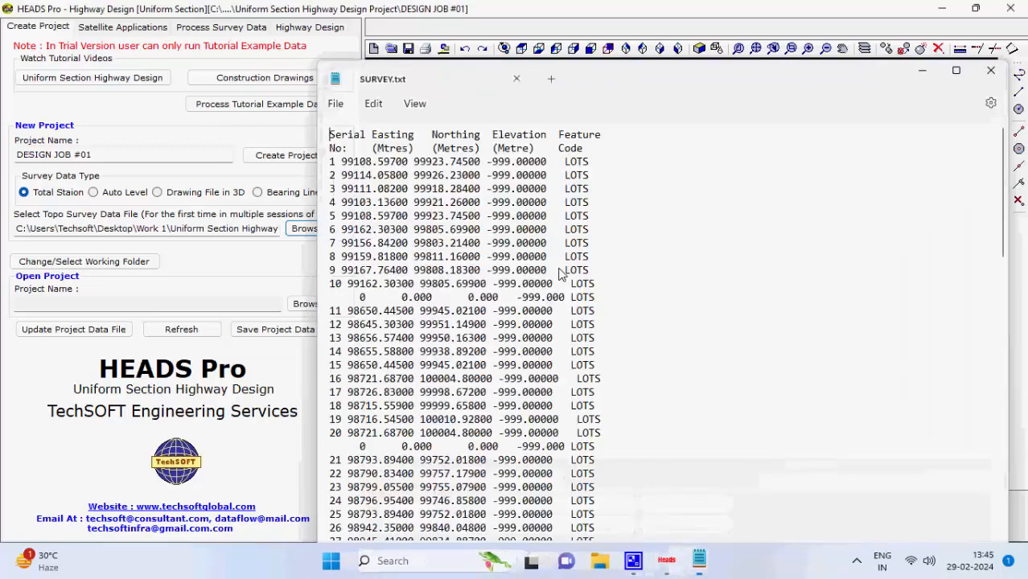
scroll(560, 270, "down", 15)
scroll(555, 253, "up", 10)
left_click(515, 82)
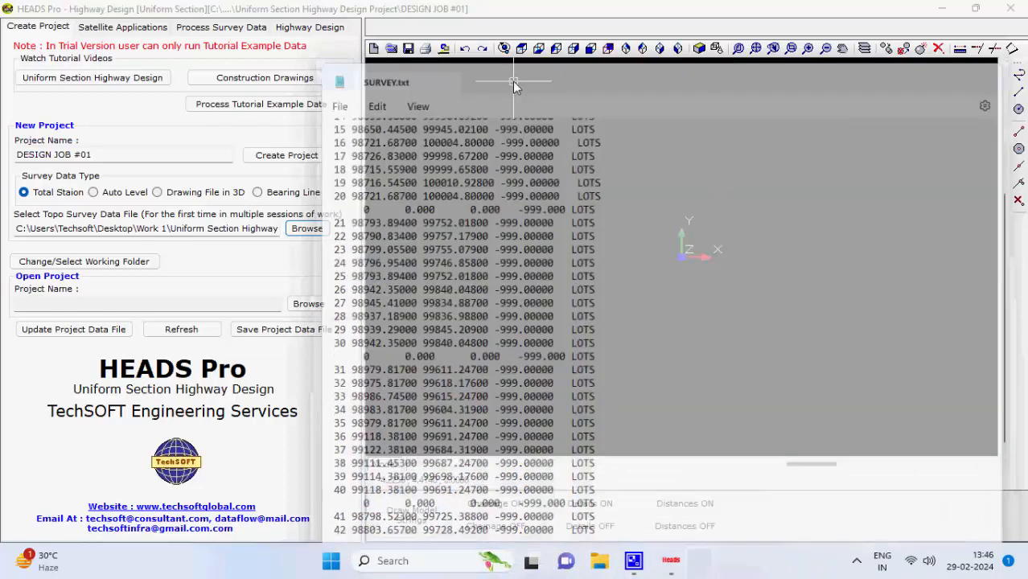
- Create the ground model from the project's survey data
left_click(221, 28)
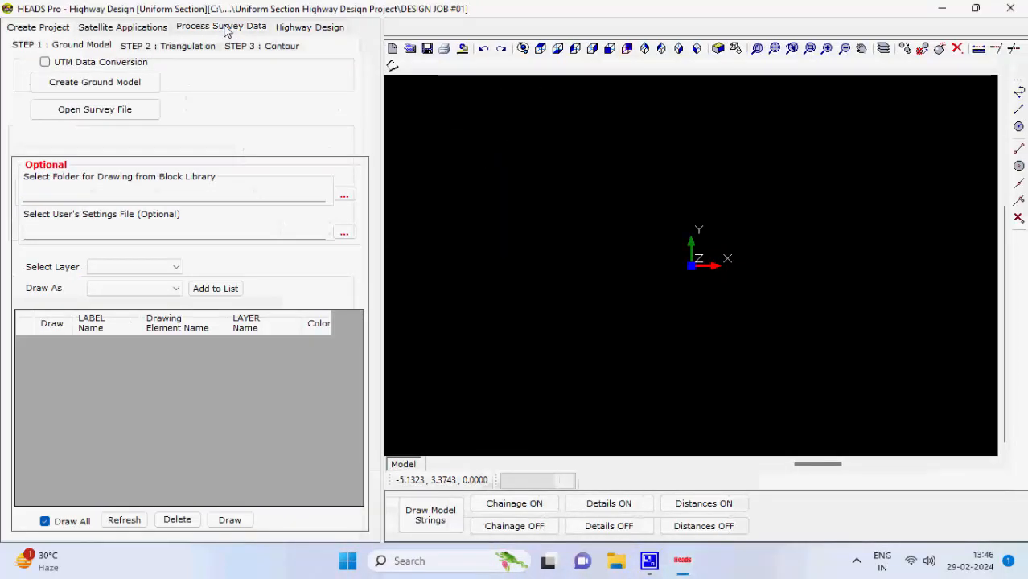
left_click(154, 84)
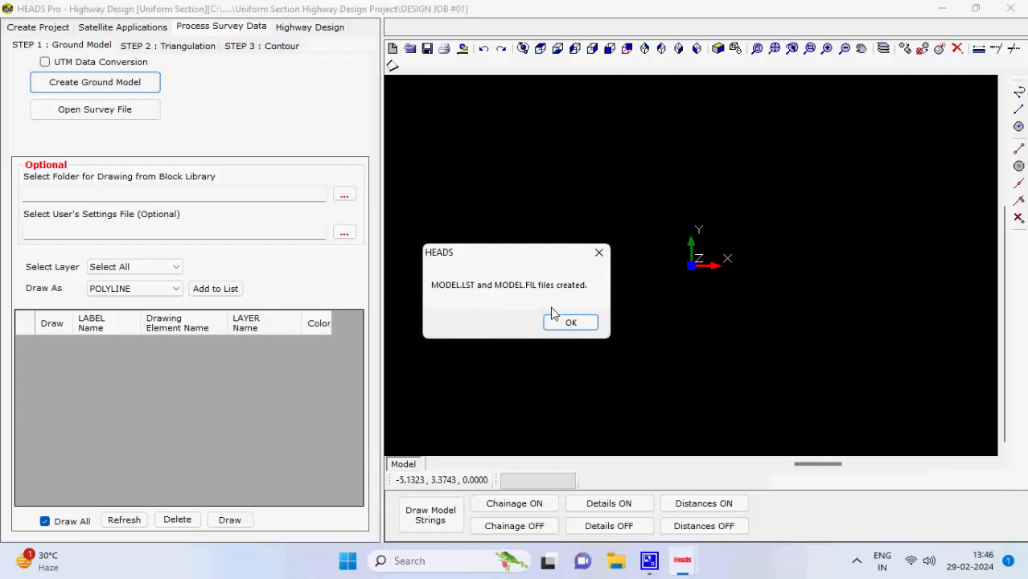
left_click(570, 322)
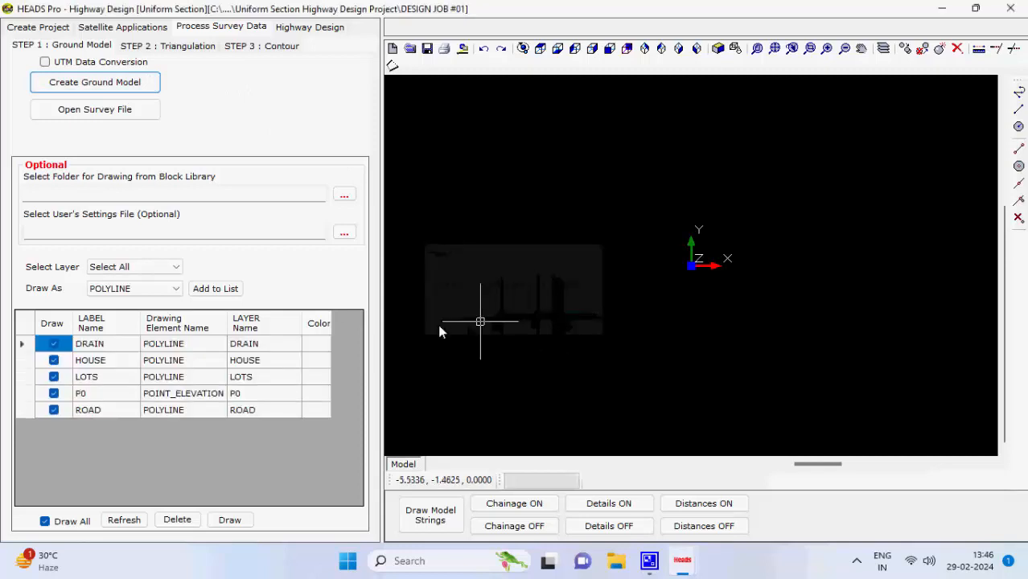
- Colour the survey layers: light violet-blue for DRAIN, light orange for HOUSE, light green for LOTS and red for ROAD
left_click(326, 339)
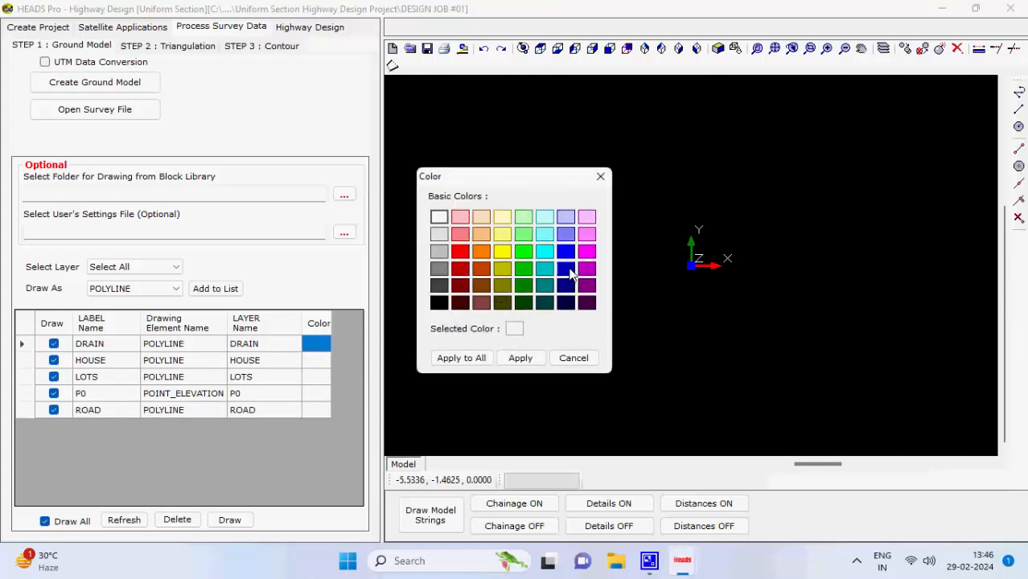
left_click(565, 234)
left_click(527, 362)
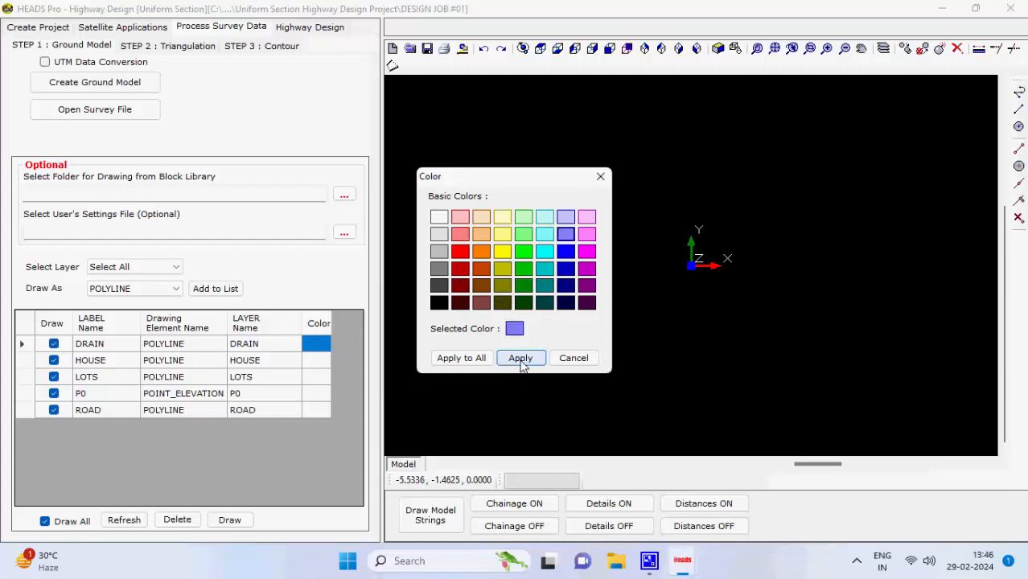
left_click(317, 362)
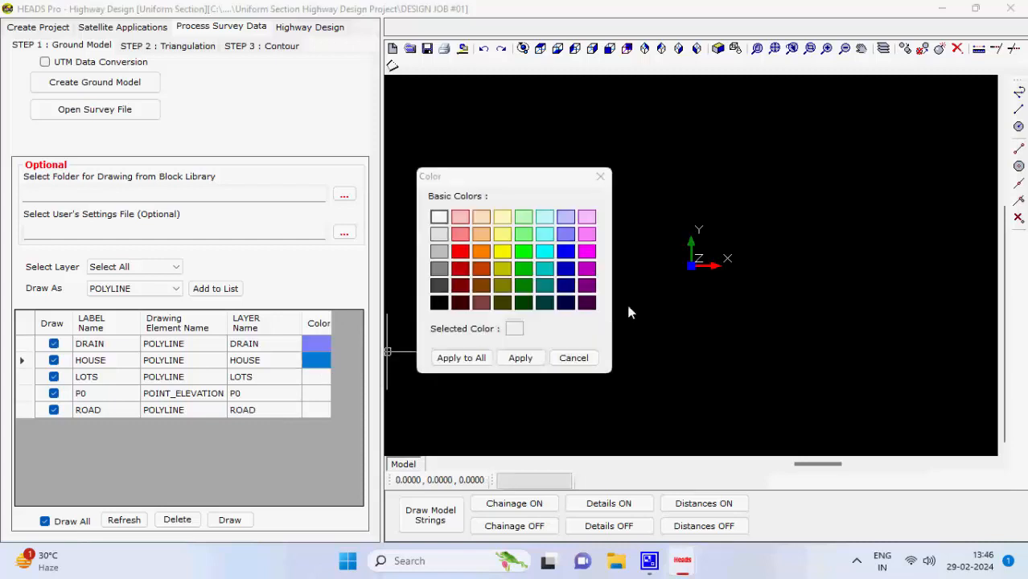
left_click(481, 234)
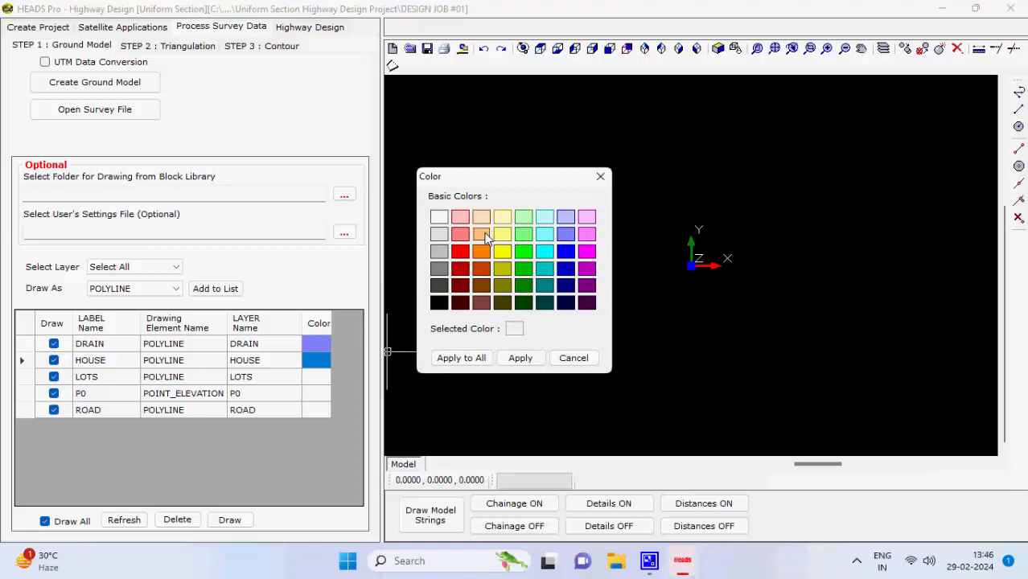
left_click(519, 358)
left_click(317, 379)
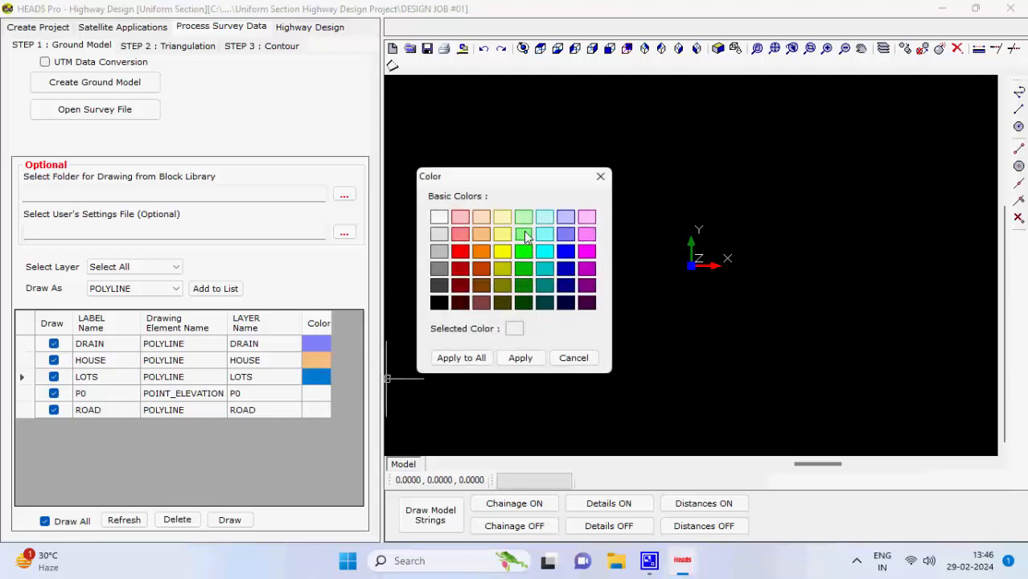
left_click(523, 234)
left_click(521, 359)
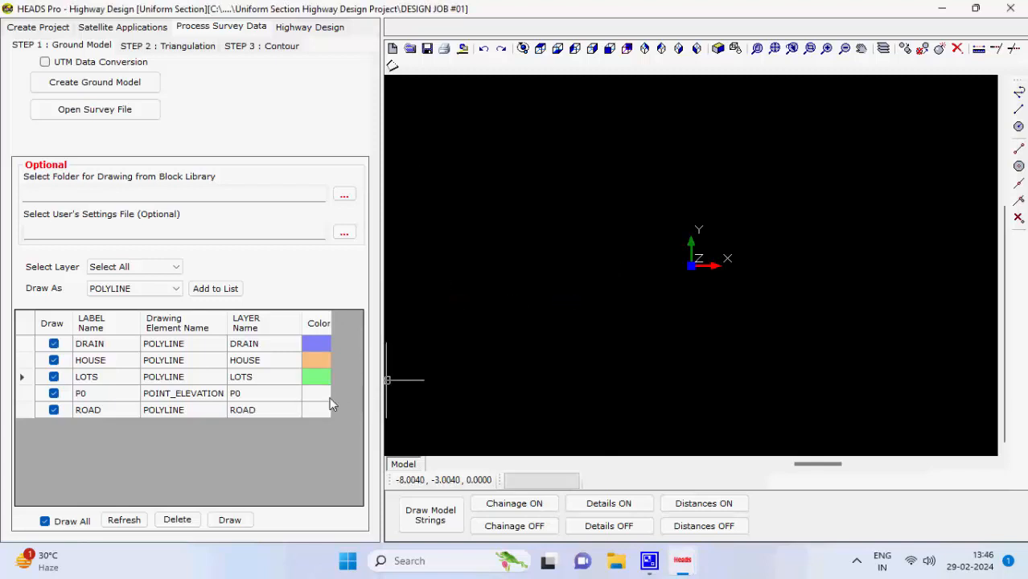
left_click(321, 410)
left_click(520, 359)
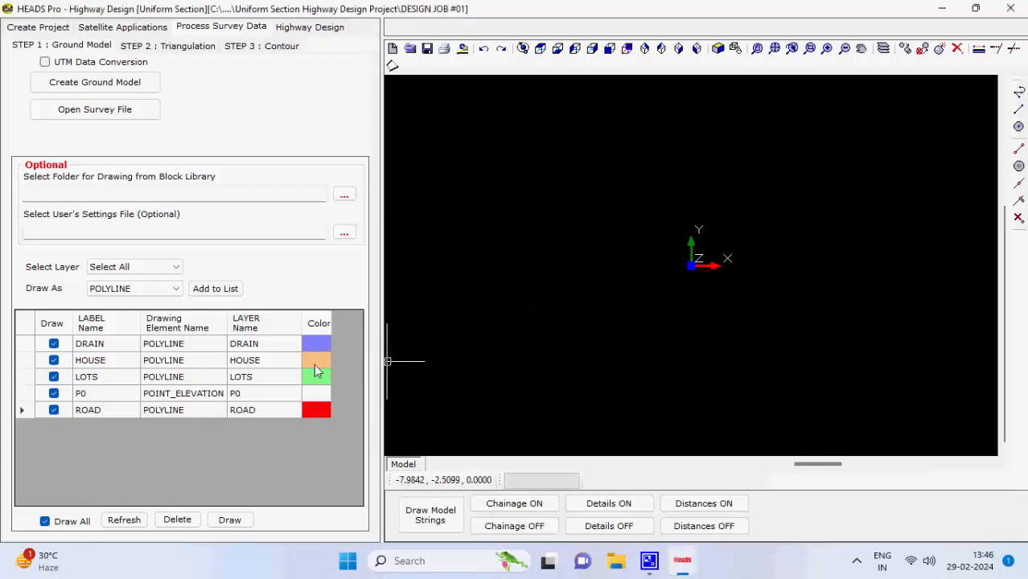
- Exclude the P0 point elevations and draw the DRAIN, HOUSE, LOTS and ROAD layers of the ground model
left_click(53, 393)
key("space")
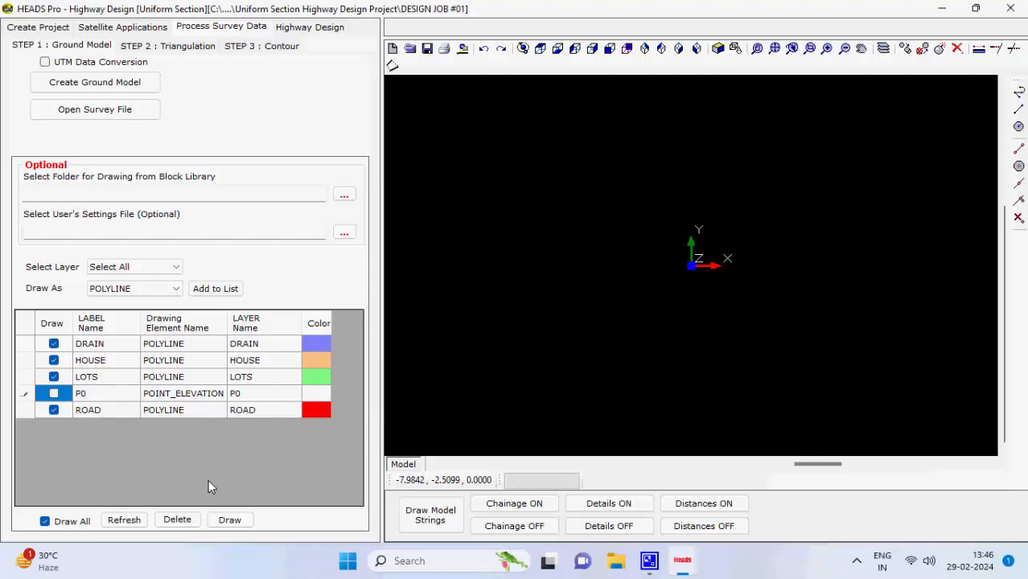
left_click(230, 519)
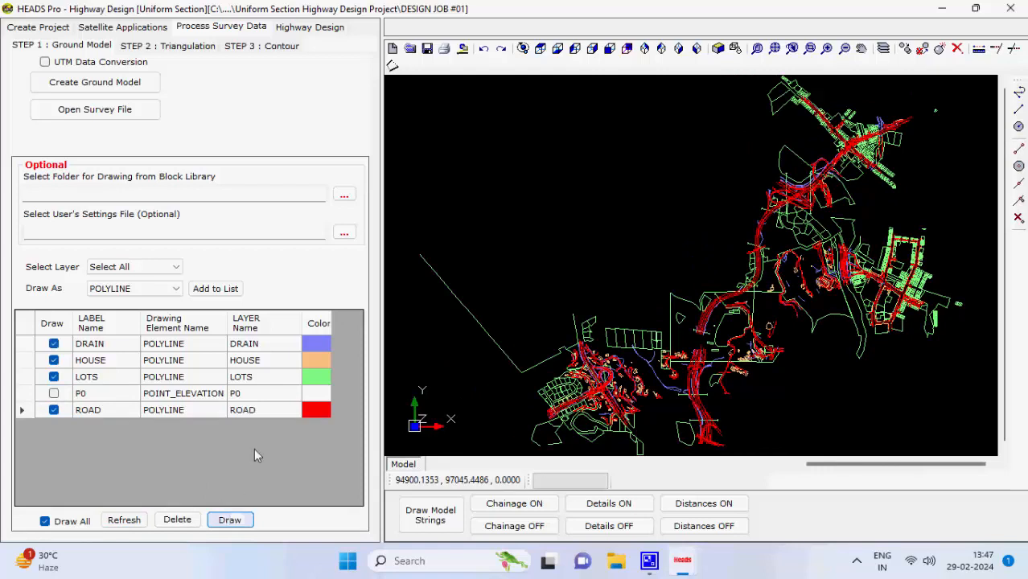
- Create the triangulation model from all the SURVEY strings, using BOUND as the boundary model and BDRY as its string
left_click(193, 47)
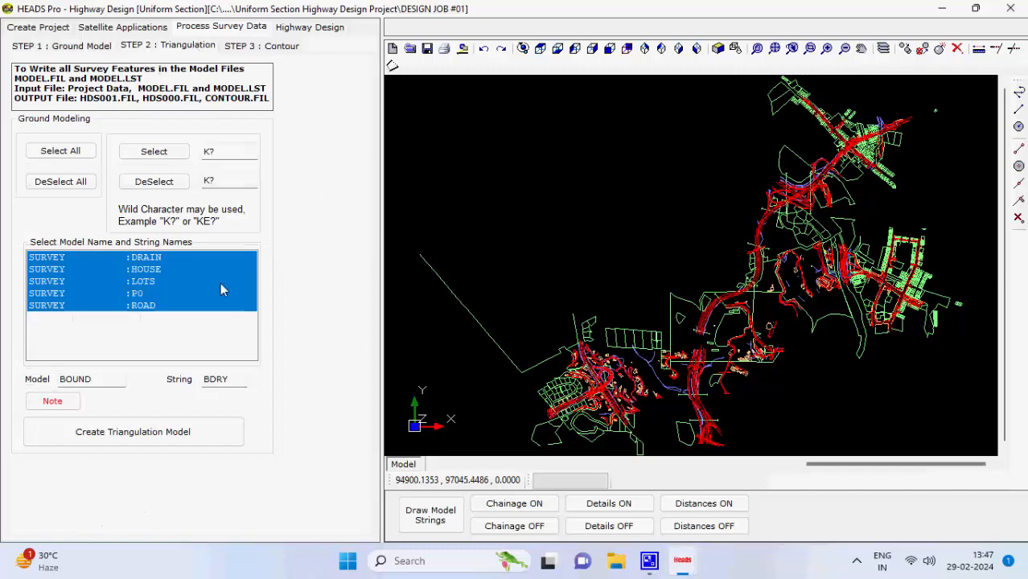
left_click(157, 434)
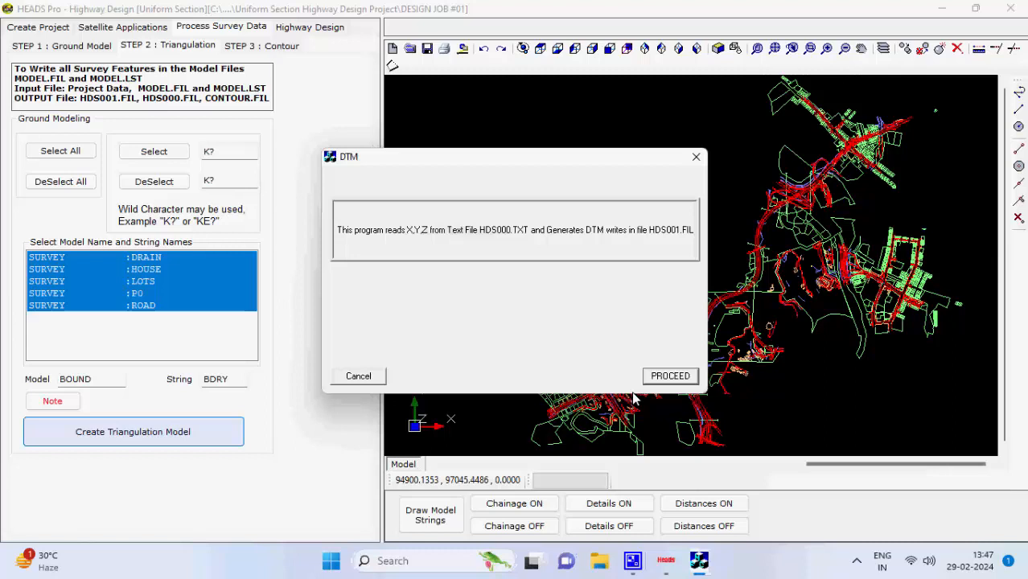
left_click(670, 376)
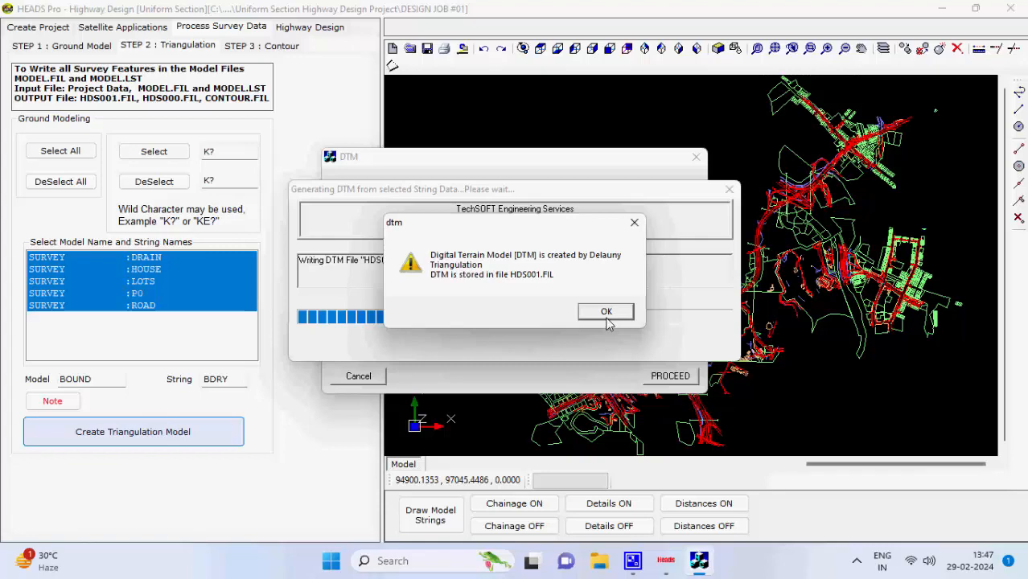
left_click(607, 315)
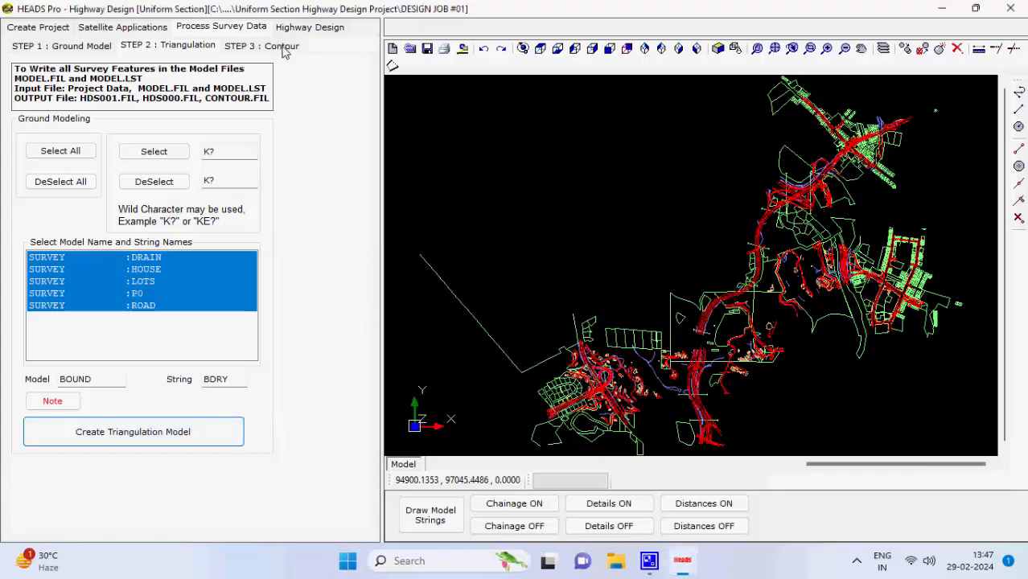
- Generate the contour model with a 1.0 primary increment and 5.0 increments for the secondary contours and elevation text
left_click(282, 46)
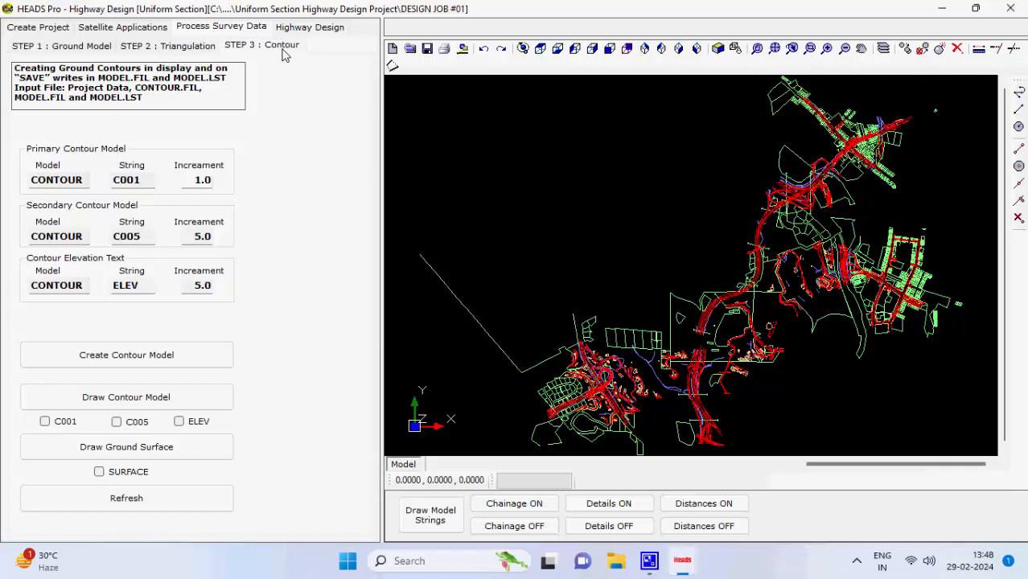
left_click(213, 359)
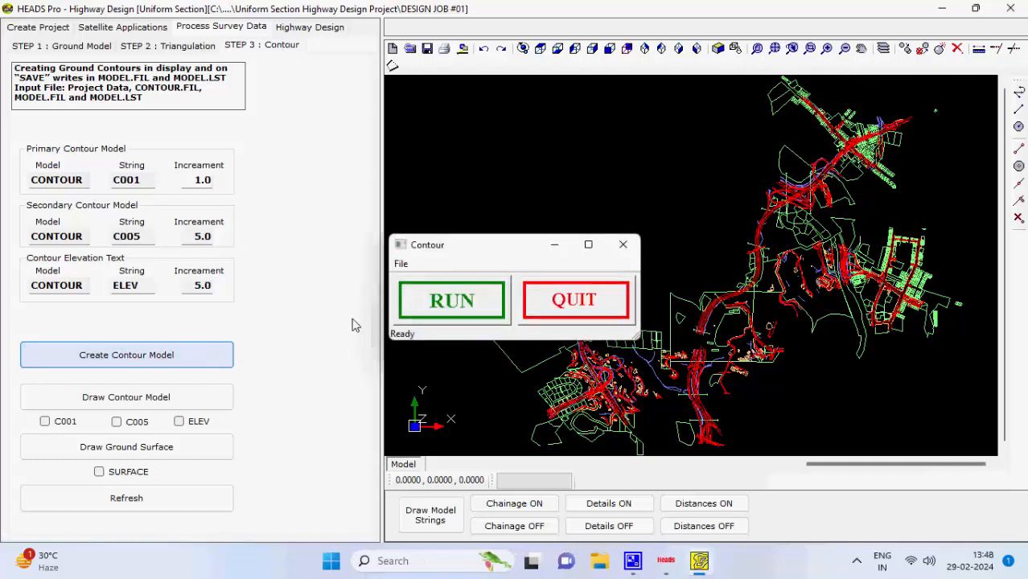
left_click(441, 314)
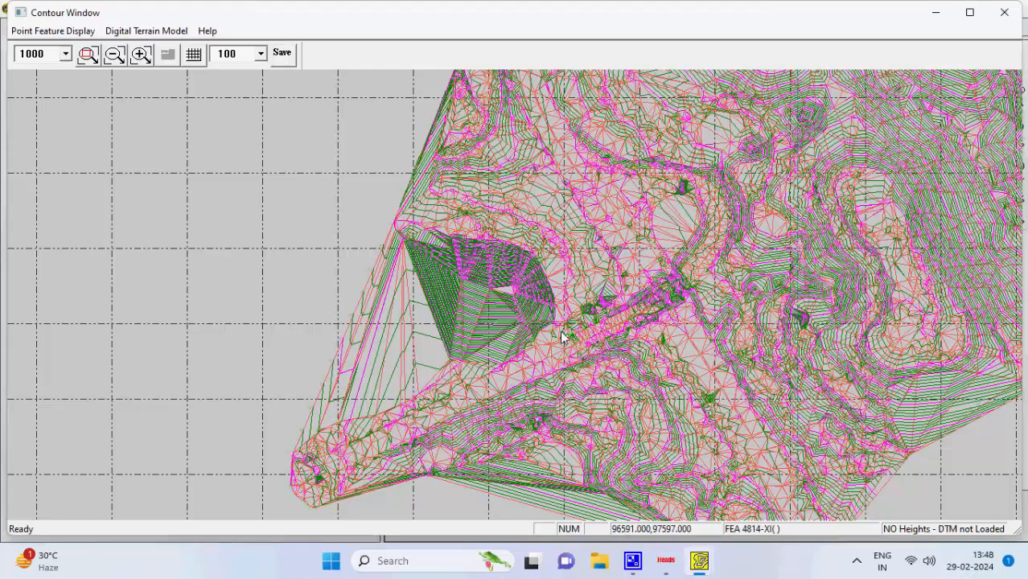
- Quit the contour generator and draw the contour model with the C001, C005 and ELEV strings
mouse_move(699, 561)
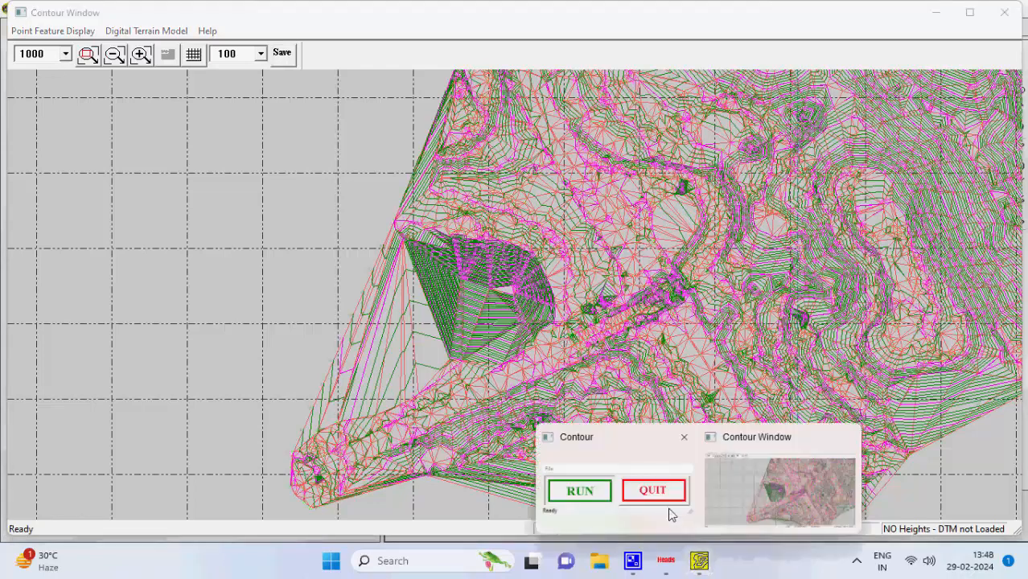
left_click(673, 514)
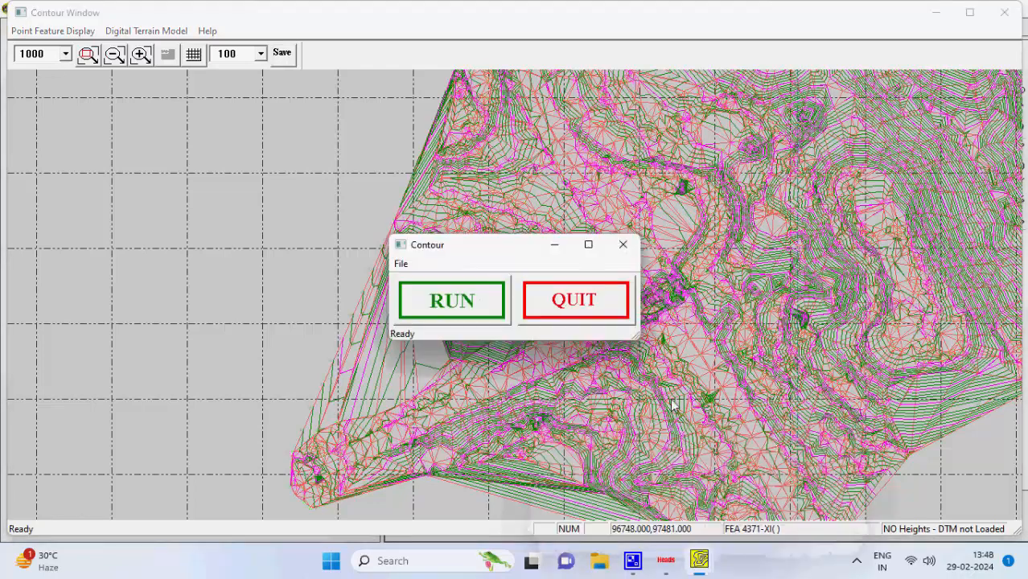
left_click(572, 303)
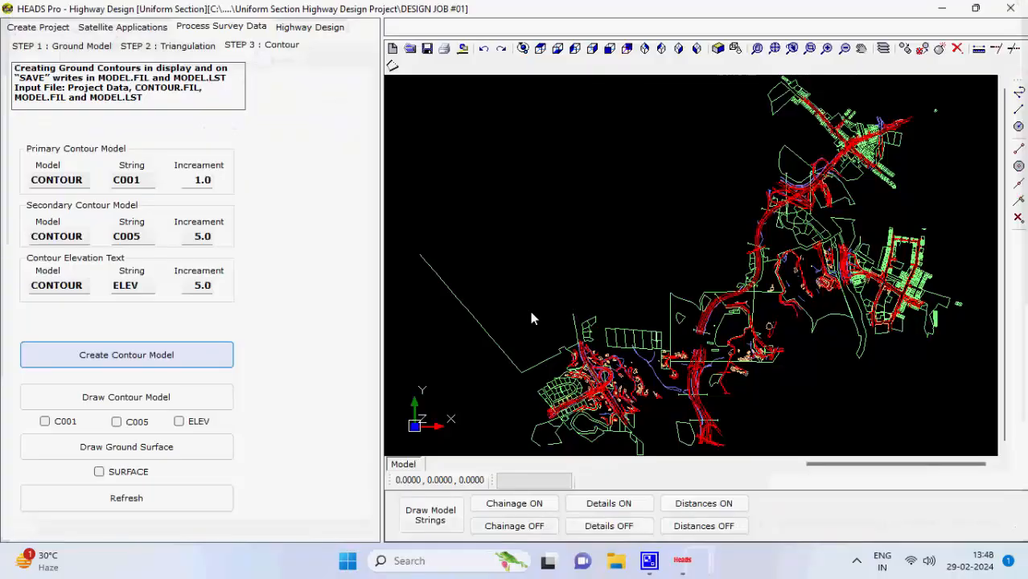
left_click(230, 403)
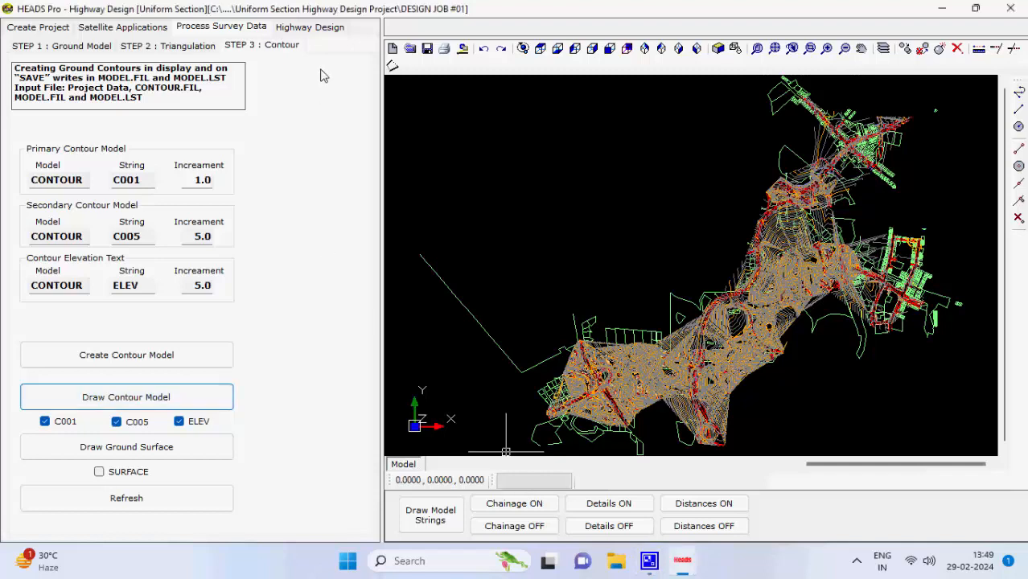
- Choose Process HALIGN Design Data as the horizontal alignment option in the highway design stage
left_click(313, 29)
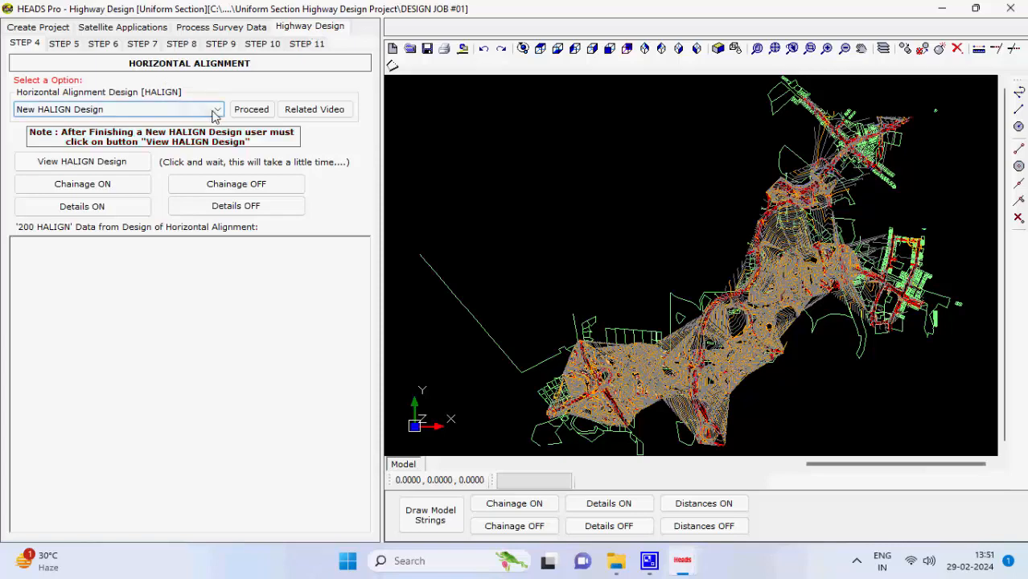
left_click(216, 111)
left_click(161, 142)
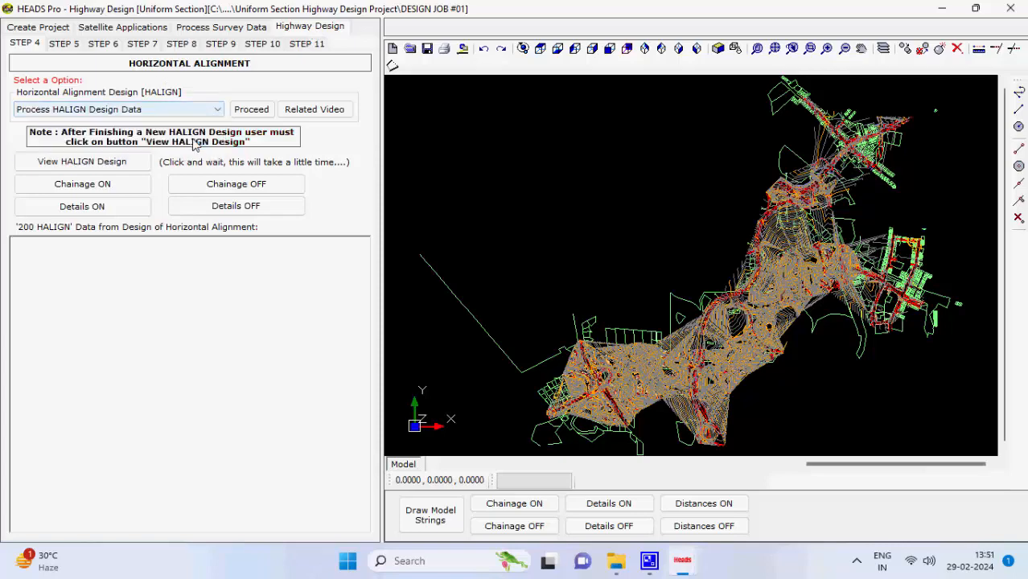
- Copy the design data from HEADS to FINISH in HALIGN Data File.TXT into the '200 HALIGN' data box
left_click(615, 560)
double_click(324, 221)
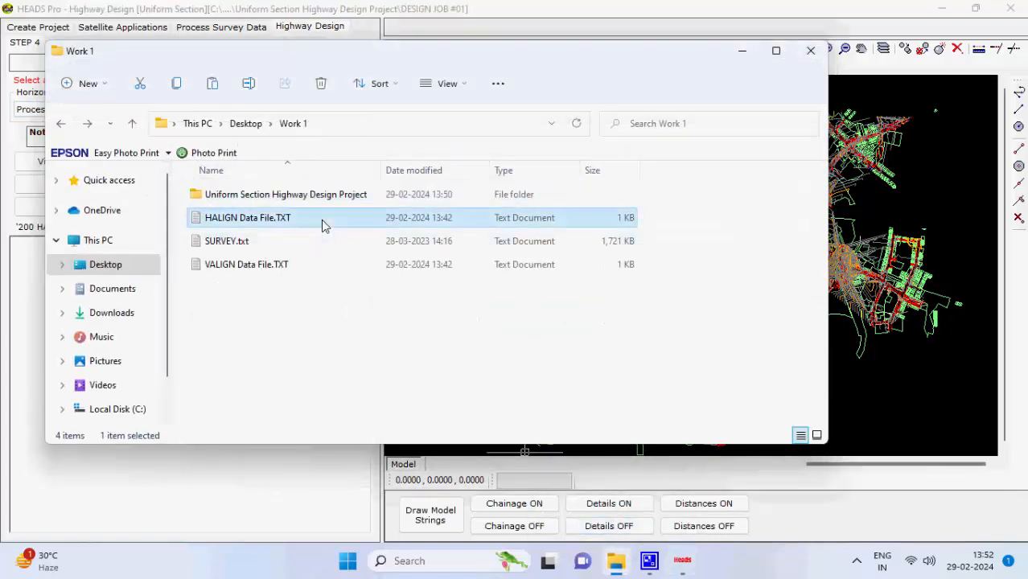
left_click(740, 53)
left_click_drag(484, 434, 310, 192)
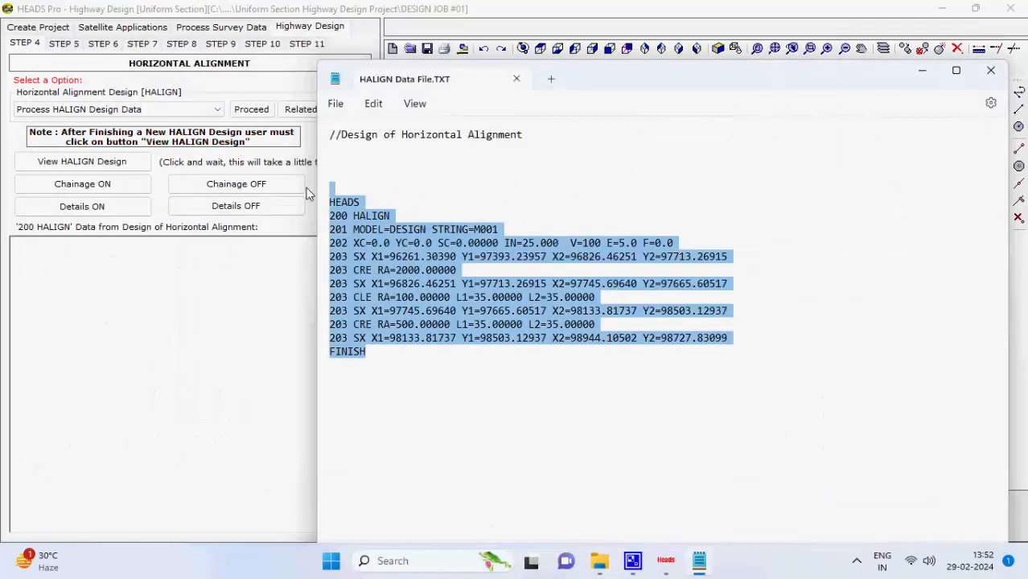
key("ctrl+c")
left_click(124, 339)
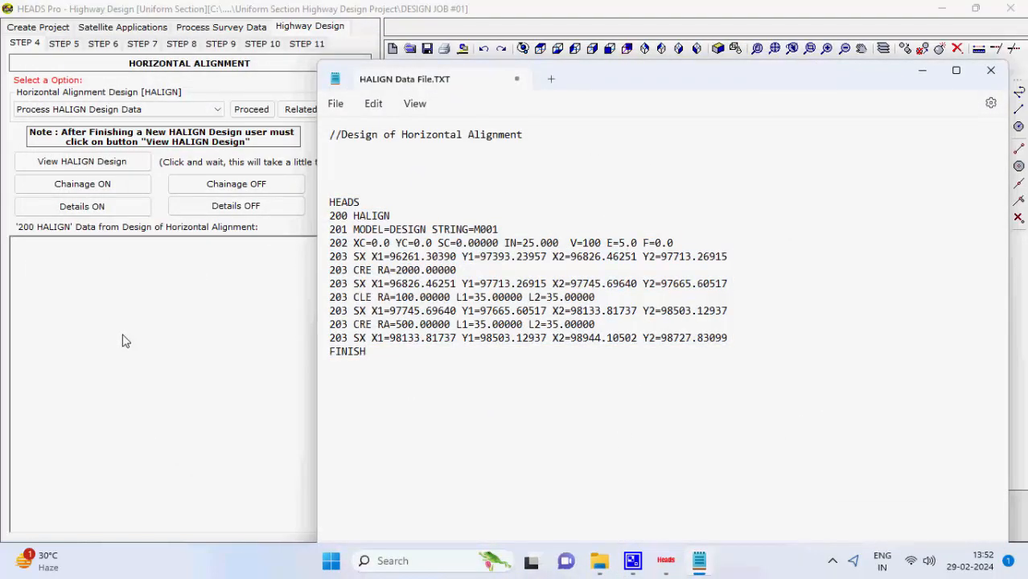
key("ctrl+v")
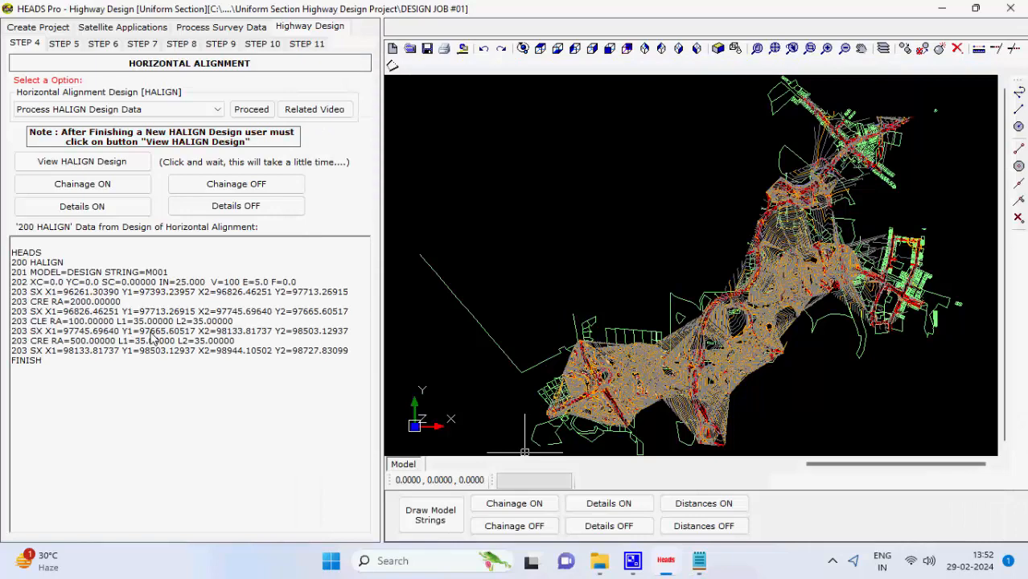
- Process the pasted HALIGN data and finish the Halign run
left_click(256, 114)
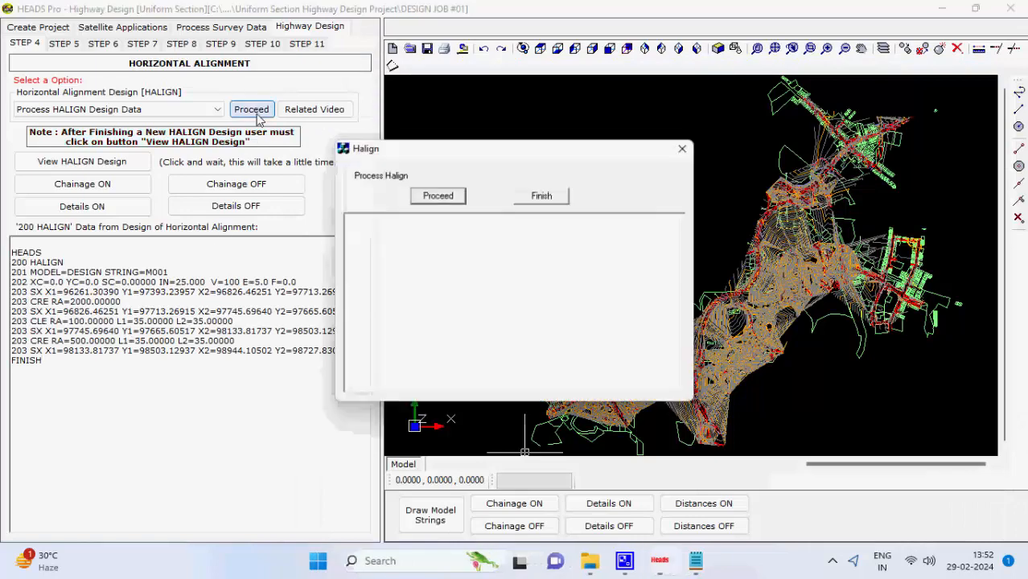
left_click(463, 199)
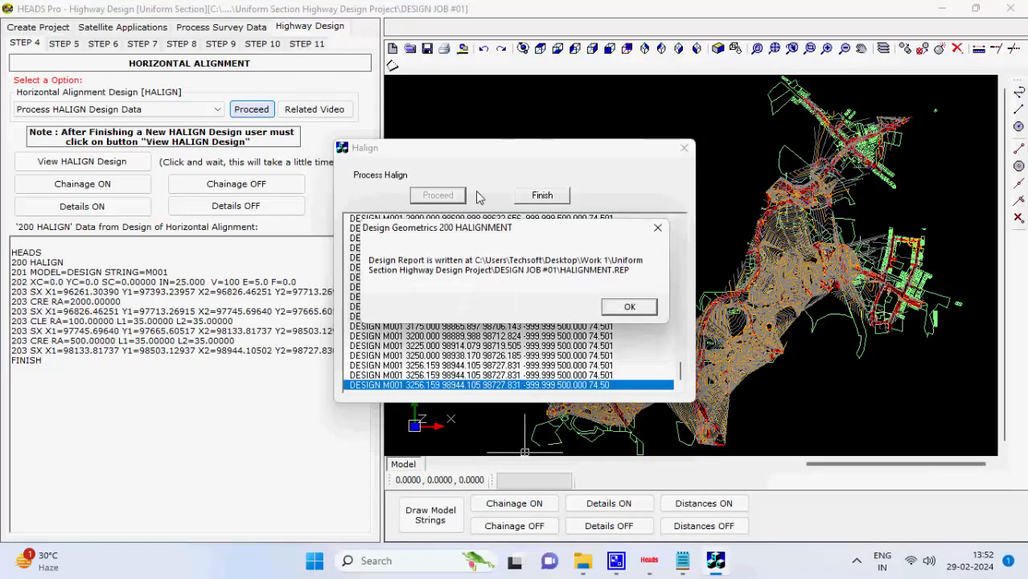
left_click(630, 306)
left_click(544, 197)
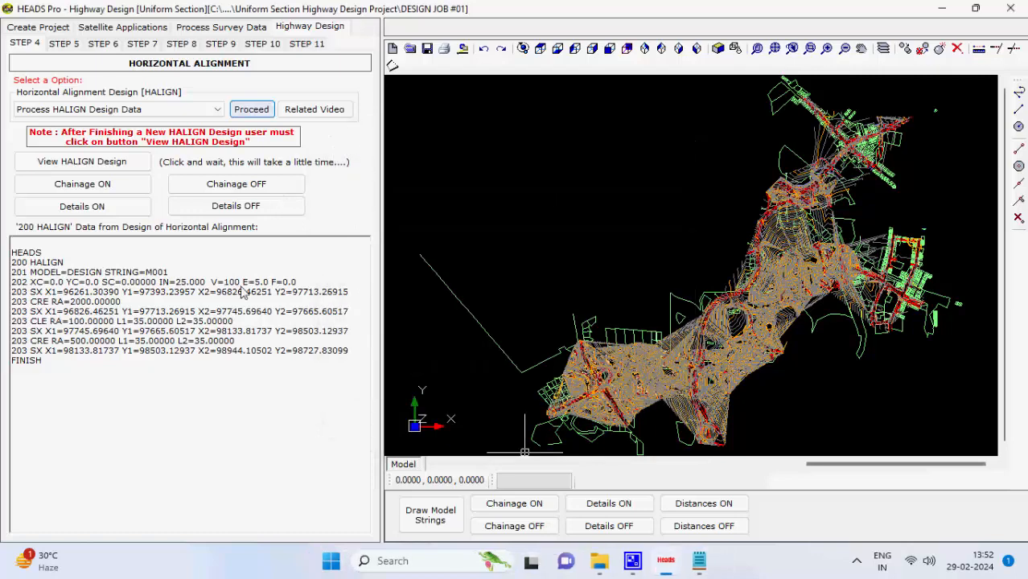
- Clear the '200 HALIGN' data and proceed with the New HALIGN Design option
left_click(81, 378)
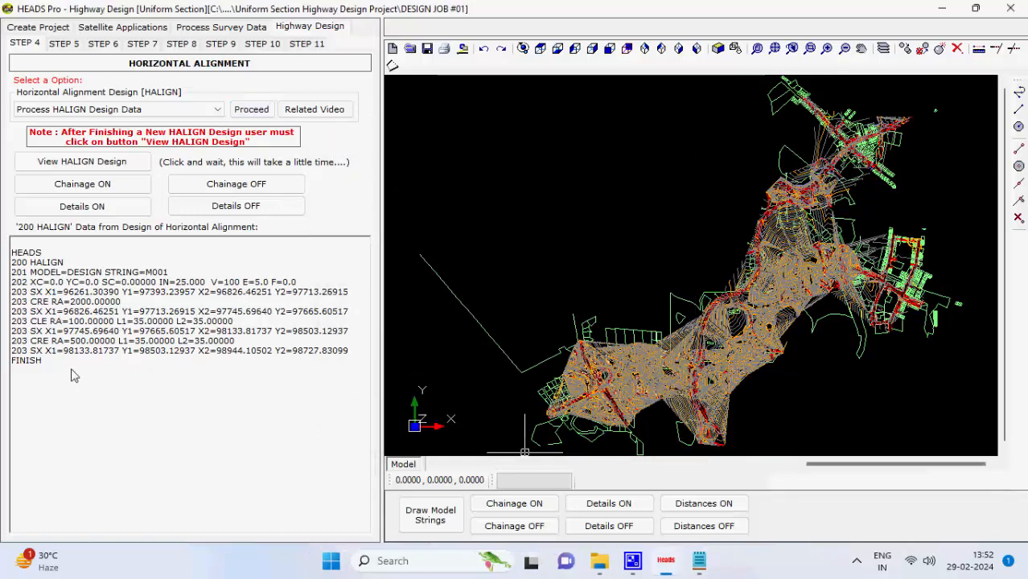
key("ctrl+a")
key("Delete")
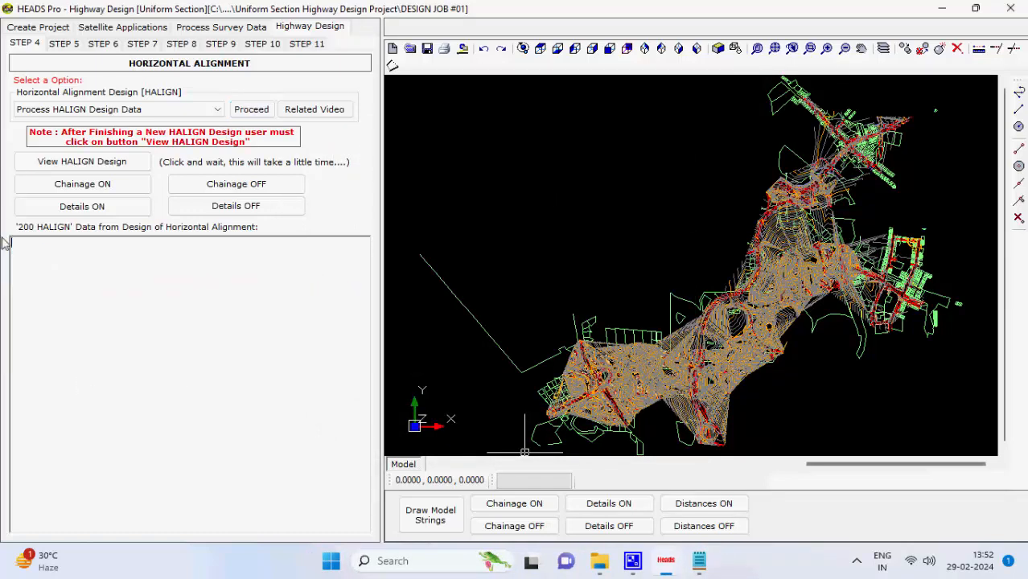
left_click(215, 110)
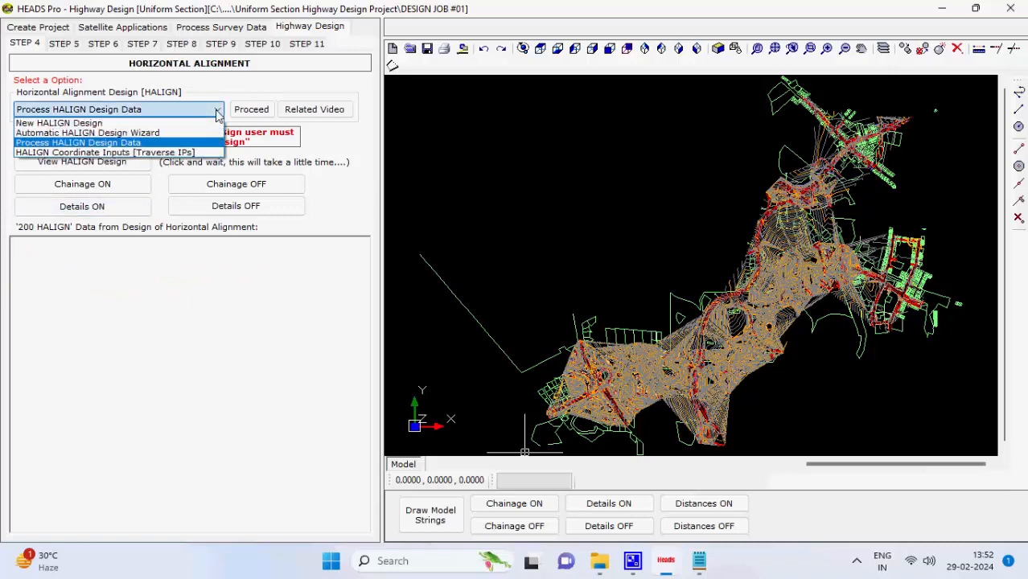
left_click(207, 123)
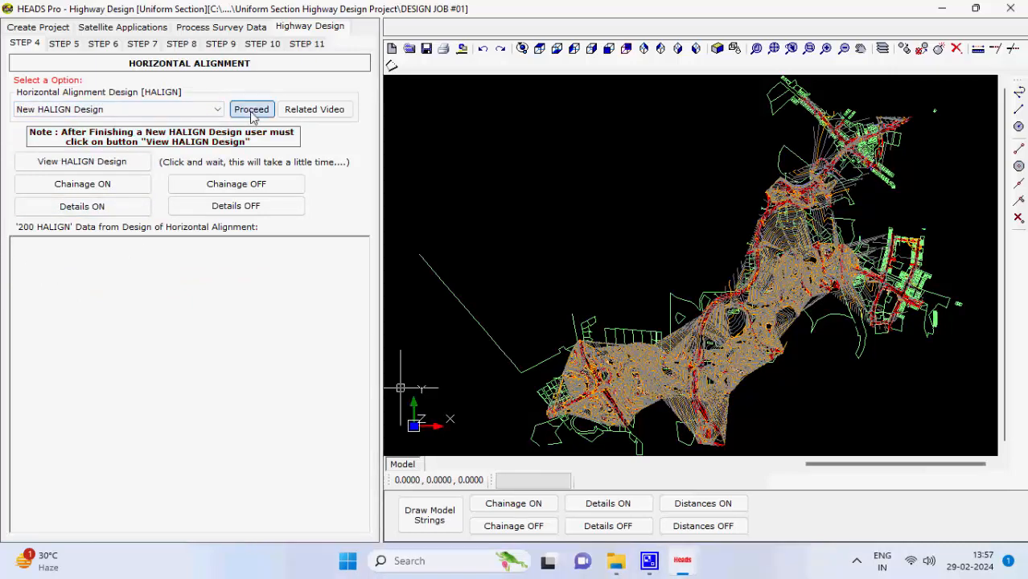
left_click(251, 112)
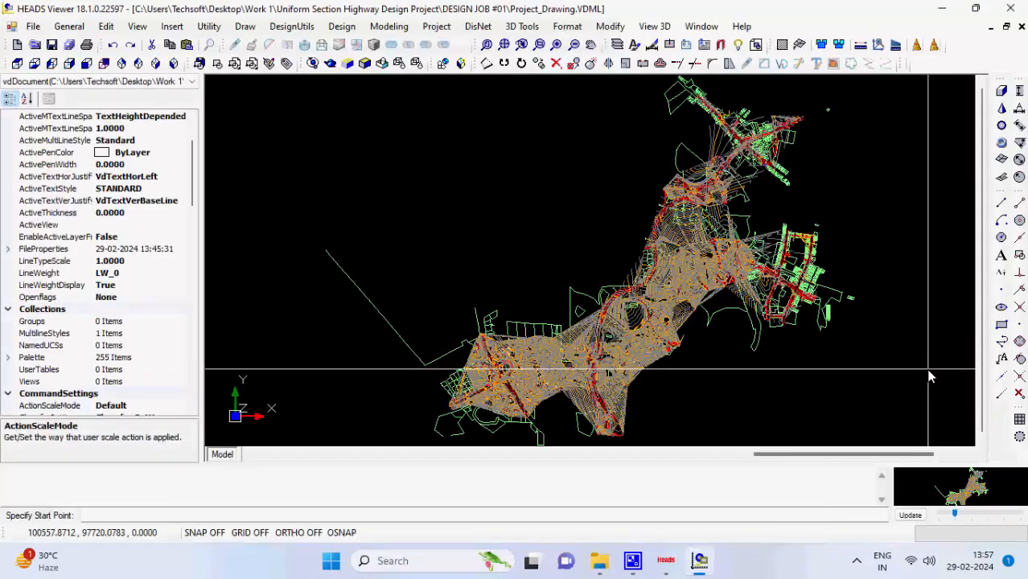
- Draw a six-point alignment polyline across the contoured terrain, from about (96261, 97400) to about (98890, 98660)
left_click(1000, 342)
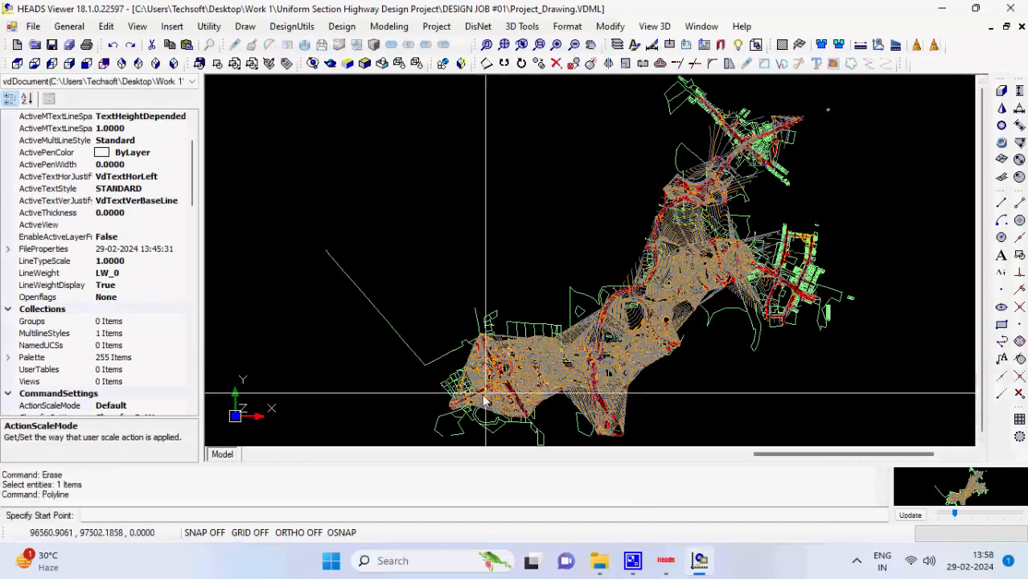
left_click(453, 411)
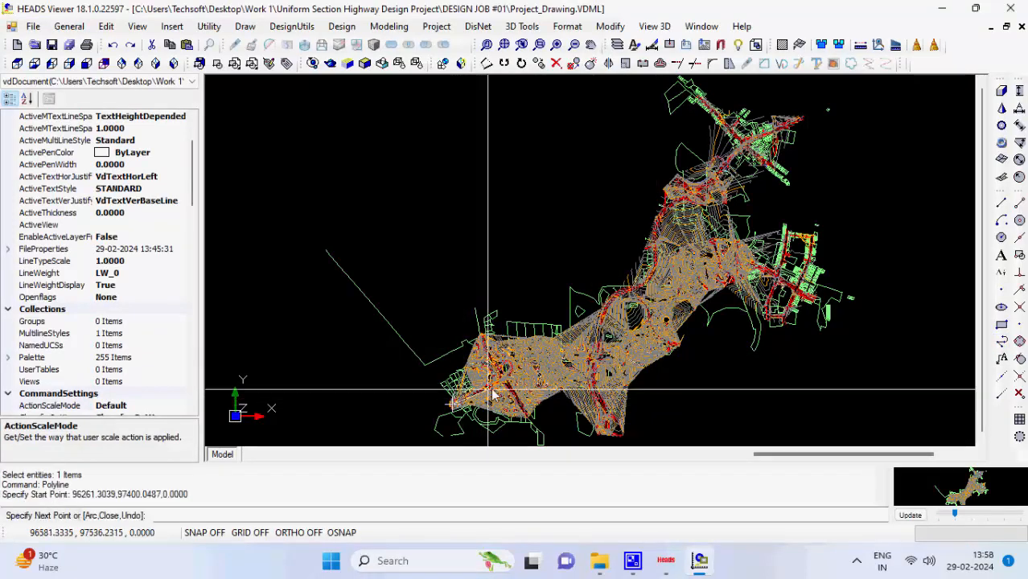
left_click(531, 376)
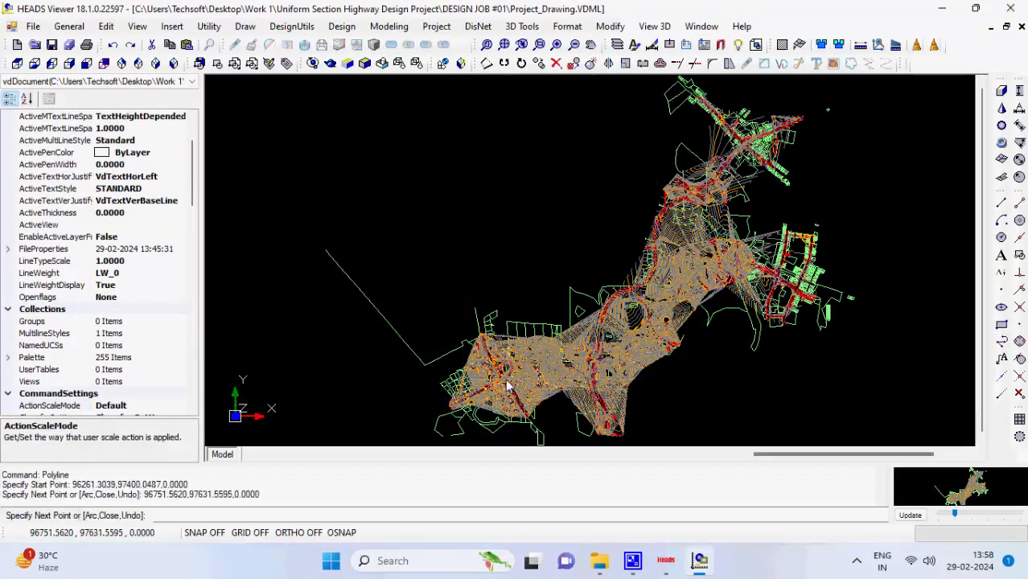
left_click(609, 368)
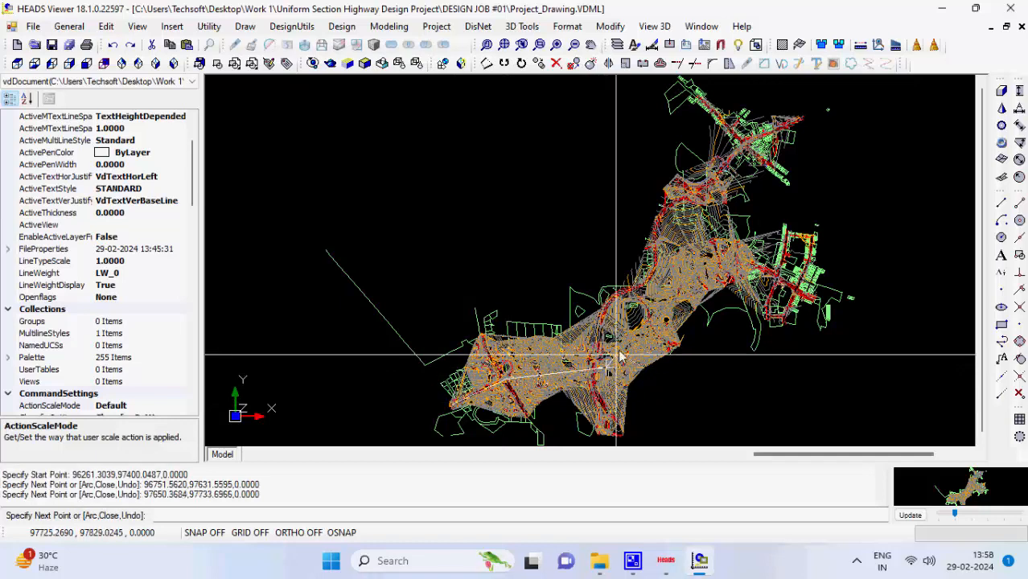
left_click(638, 288)
left_click(720, 265)
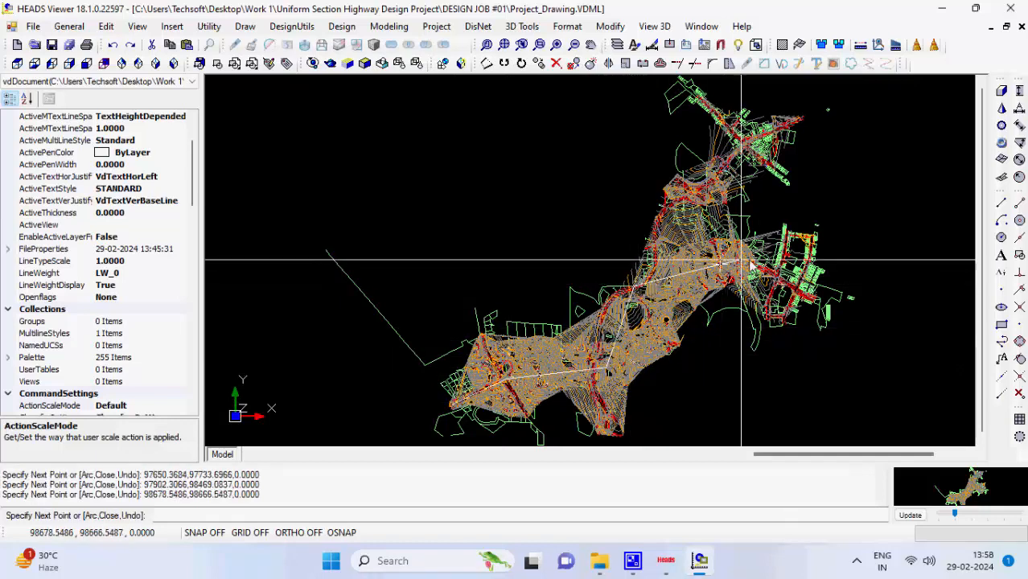
left_click(743, 265)
key("Escape")
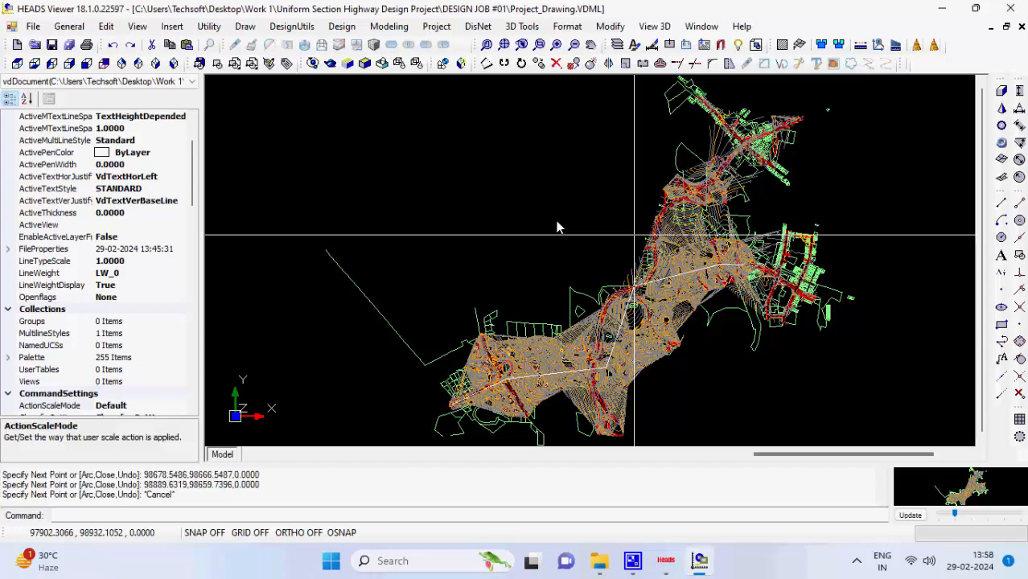
- Start a HIP Method horizontal alignment design from the drawn polyline
left_click(388, 88)
left_click(342, 27)
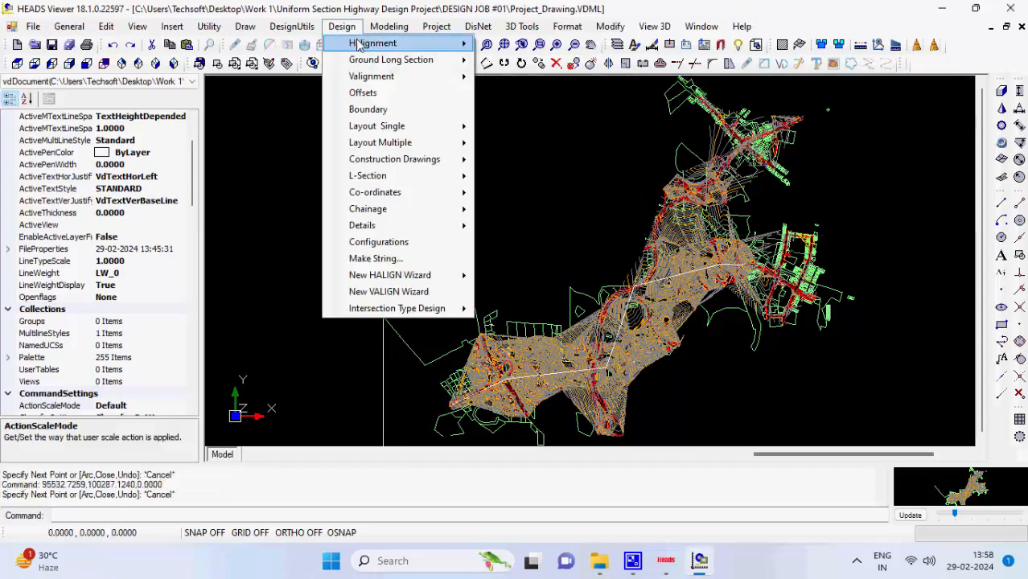
mouse_move(358, 45)
left_click(515, 44)
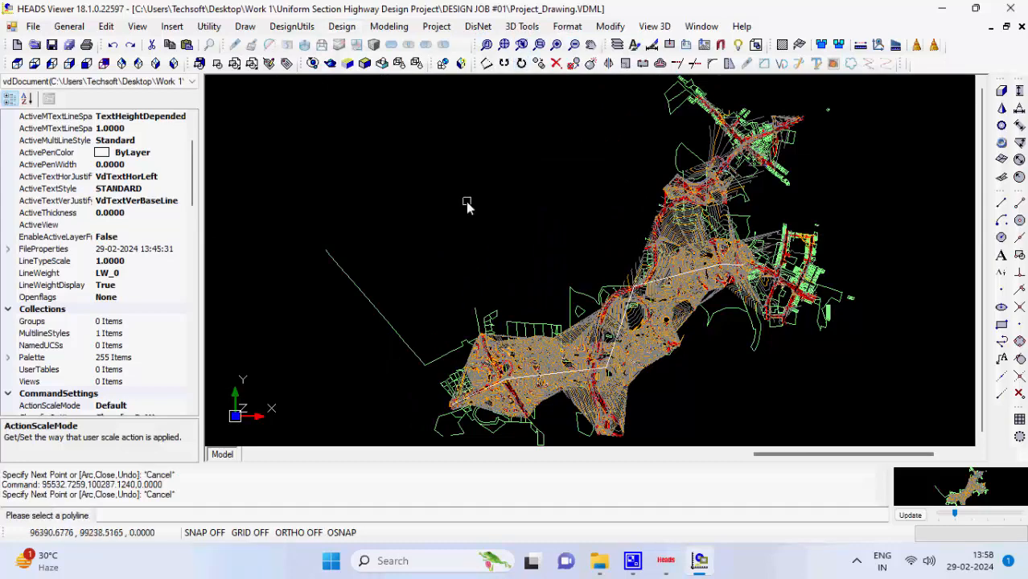
left_click(629, 320)
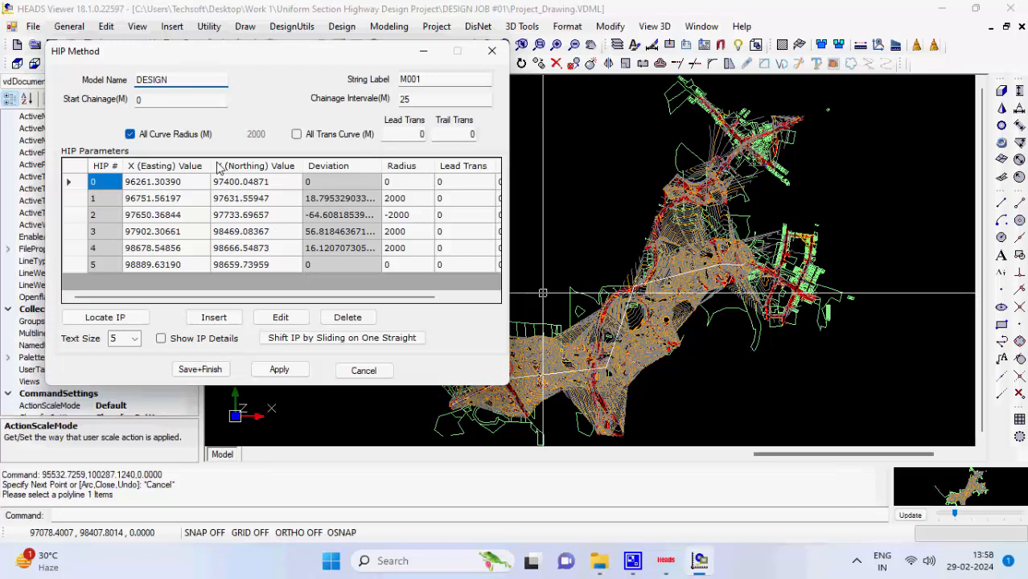
- Apply the HIP parameters and set HIP 2 to radius 500 with lead and trail transitions of 35
left_click(277, 370)
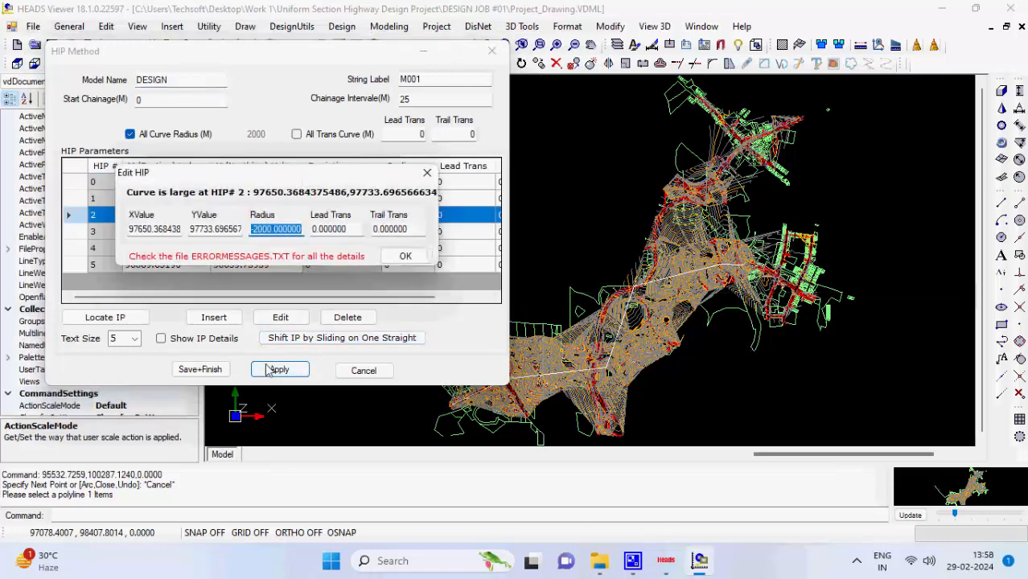
type("500")
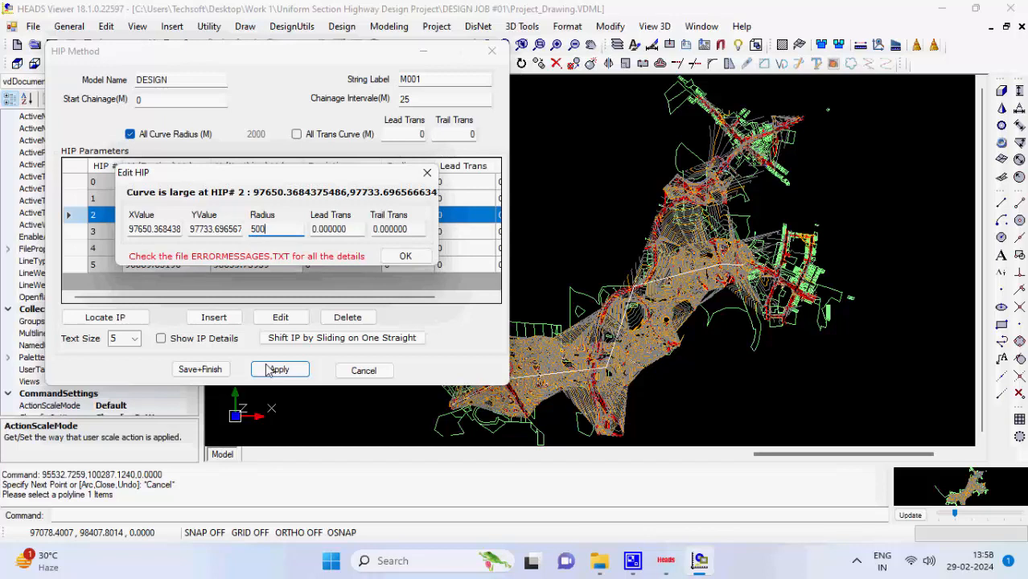
key("Tab")
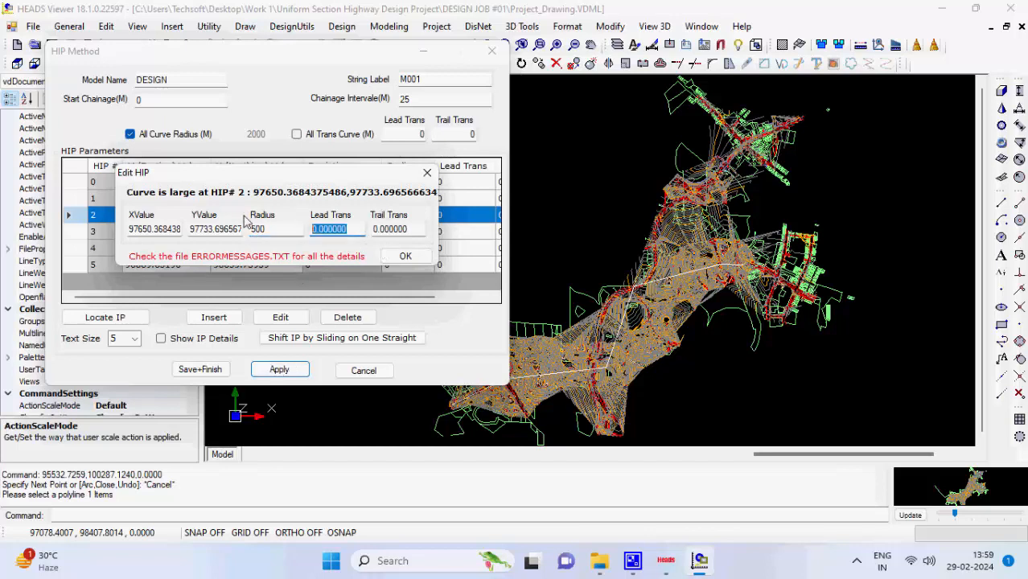
type("35")
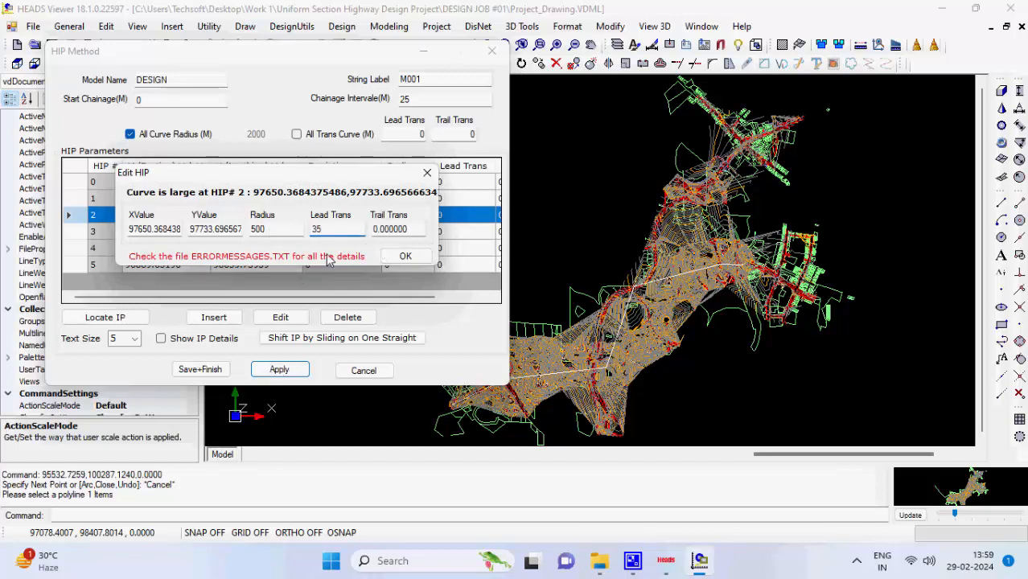
left_click_drag(410, 232, 336, 241)
type("35")
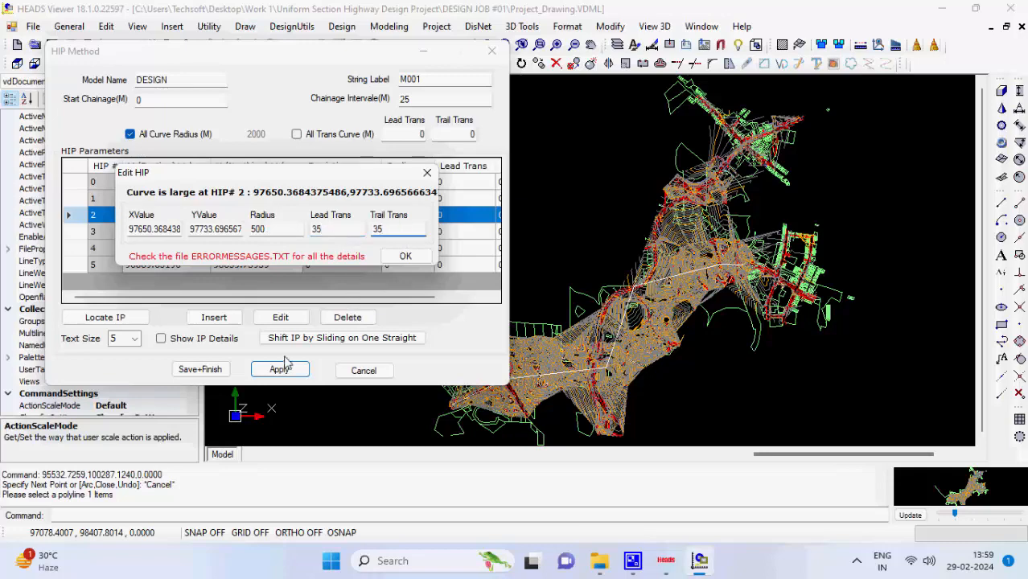
left_click(391, 257)
- Apply the HIP parameters and set HIP 3 to radius 1000 with lead and trail transitions of 35
left_click(279, 370)
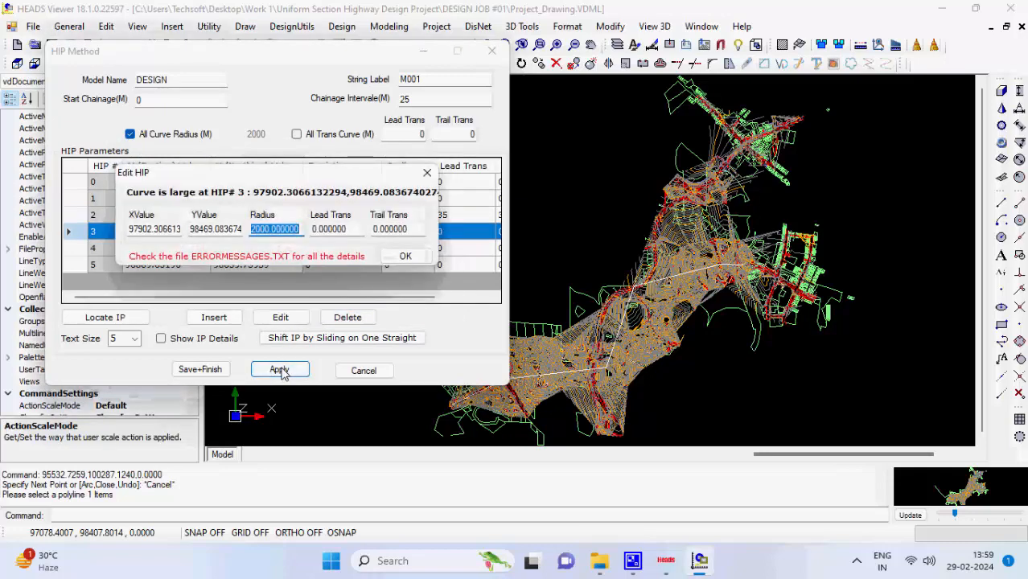
type("1")
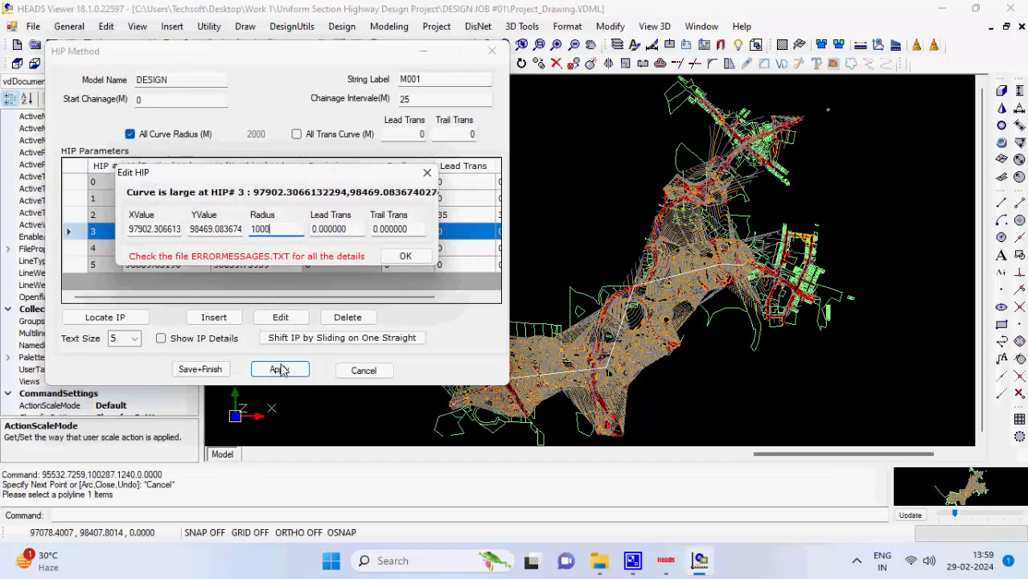
type("000")
key("Tab")
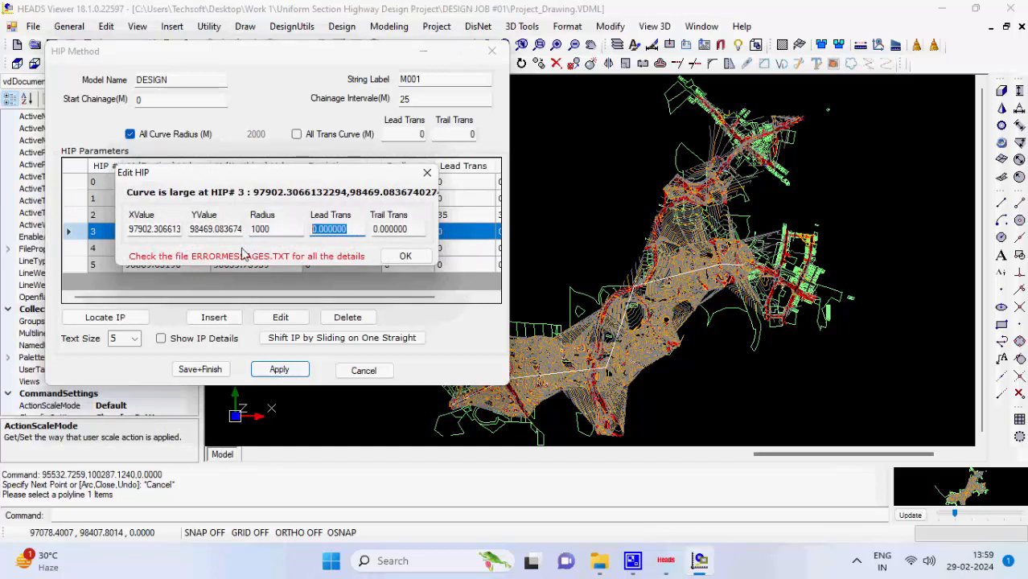
type("35")
key("Tab")
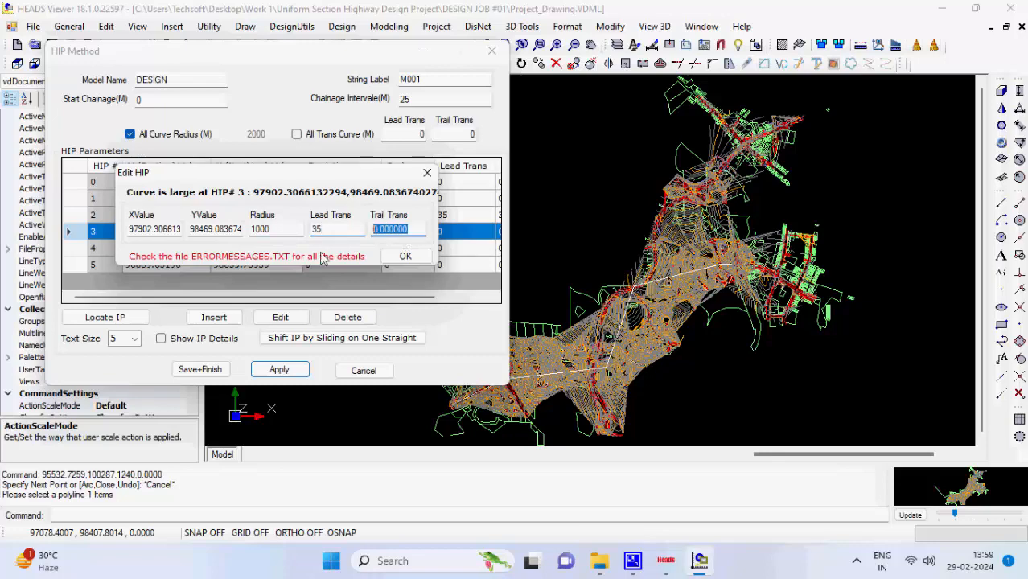
type("35")
key("Return")
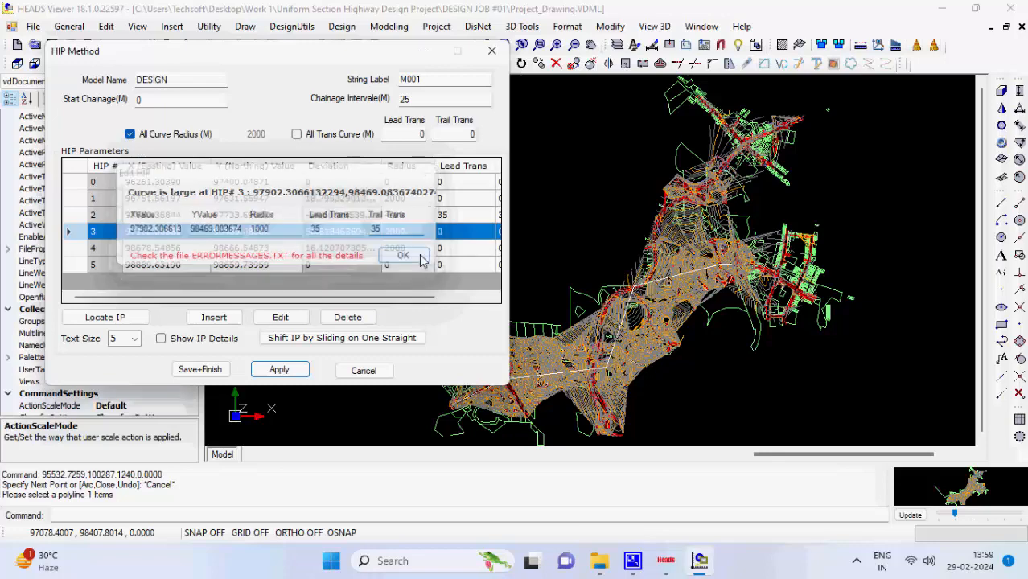
- Reapply the HIP parameters and reduce the radius of HIP 3 to 500
left_click(292, 372)
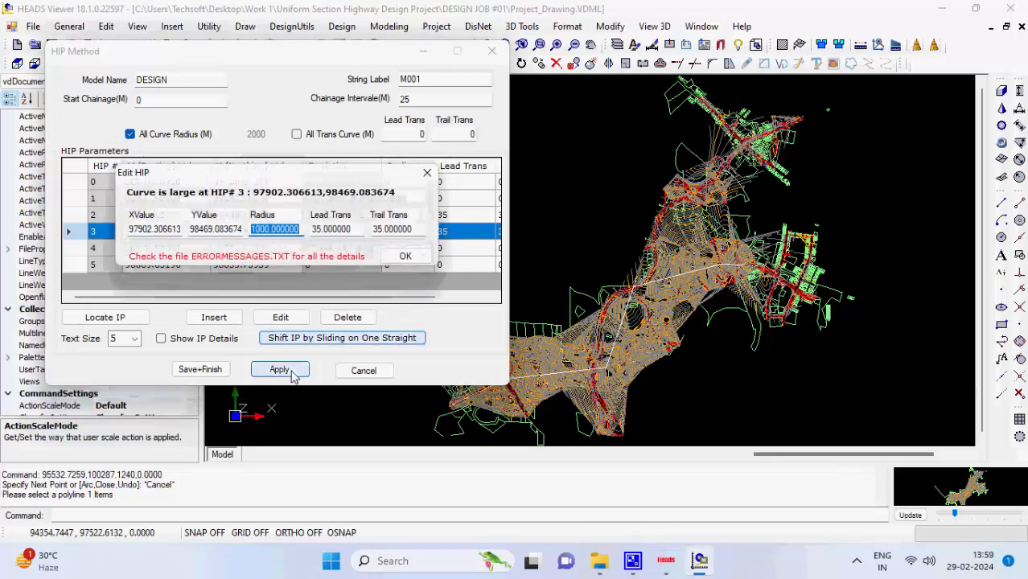
type("500")
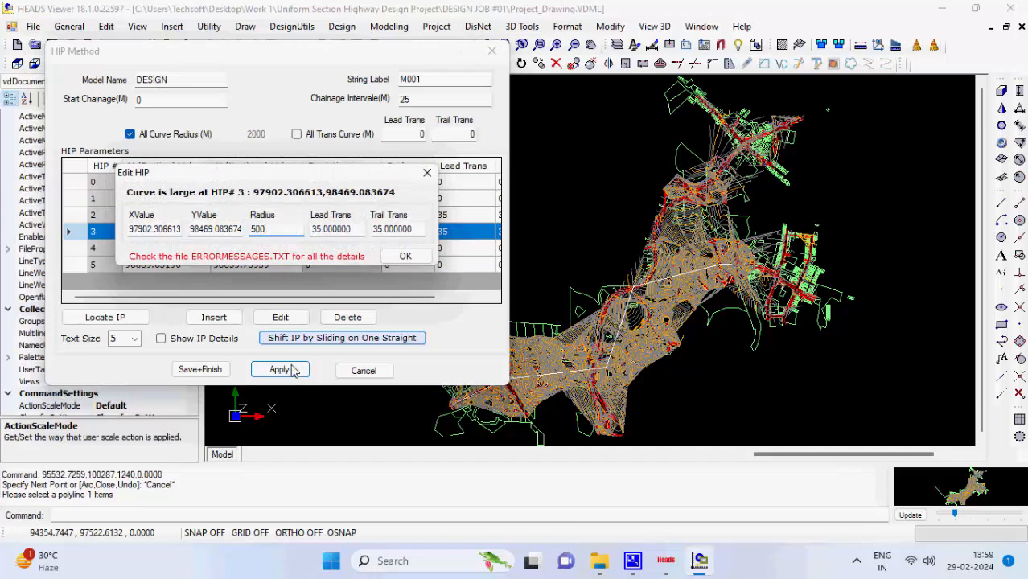
left_click(405, 256)
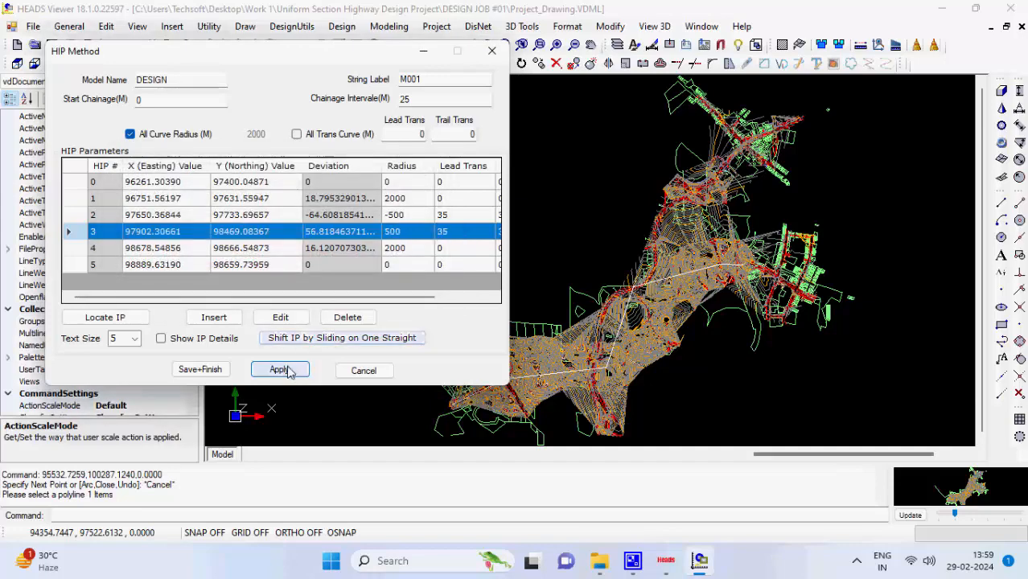
- Set HIP 4 to radius 500 with lead and trail transitions of 35, and save the finished HIP alignment
left_click(288, 371)
type("500")
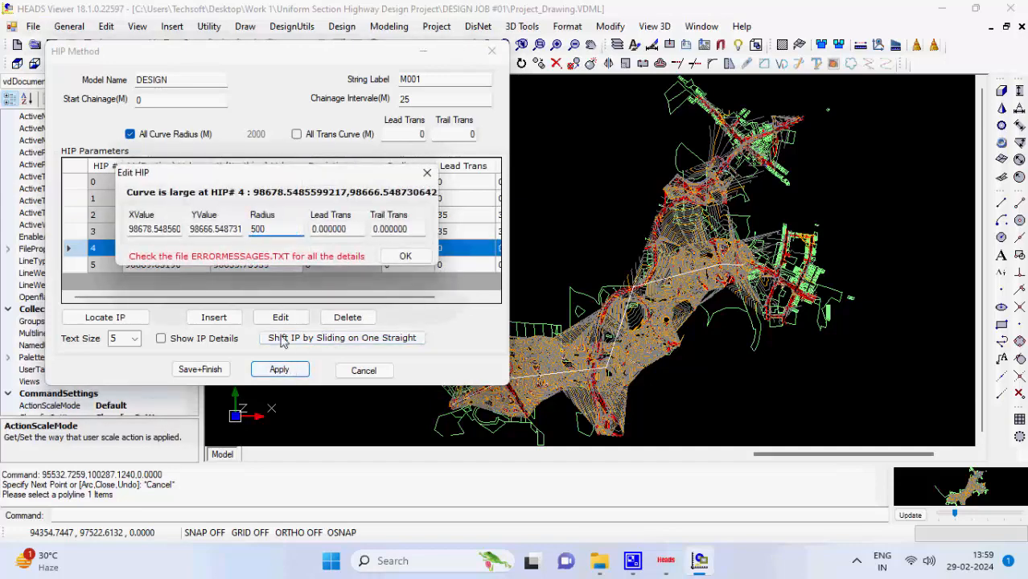
key("Tab")
type("35")
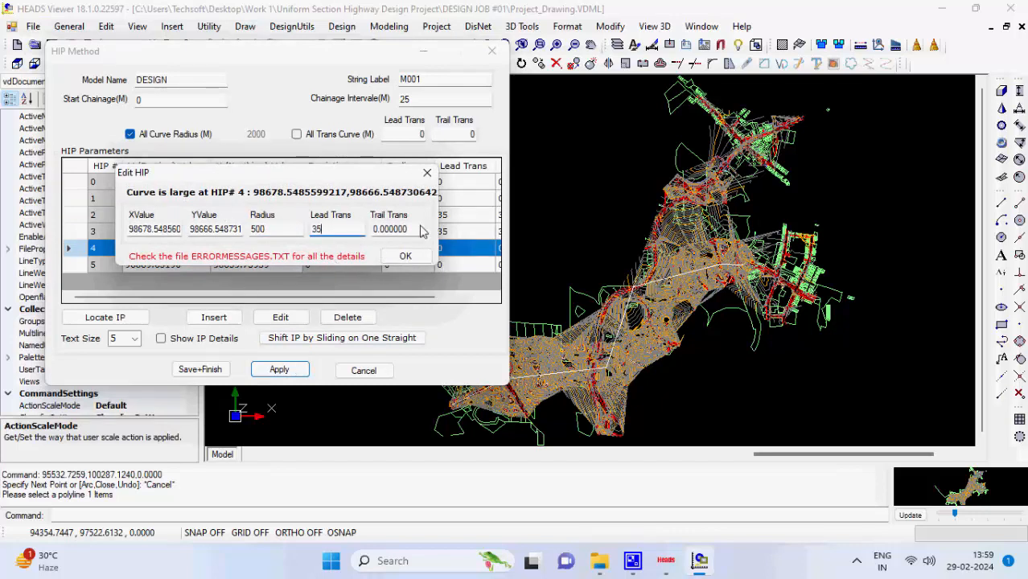
key("Tab")
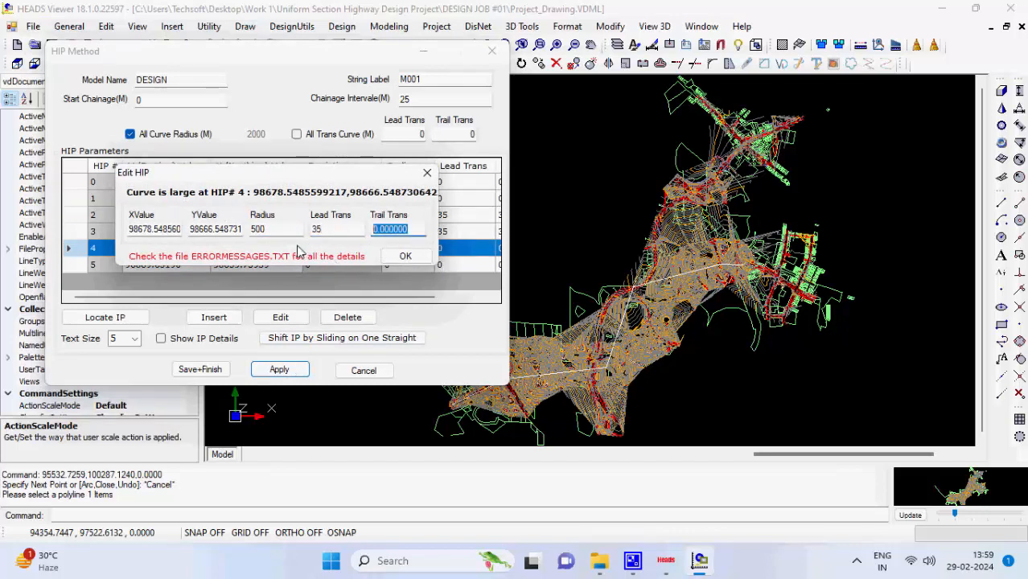
type("35")
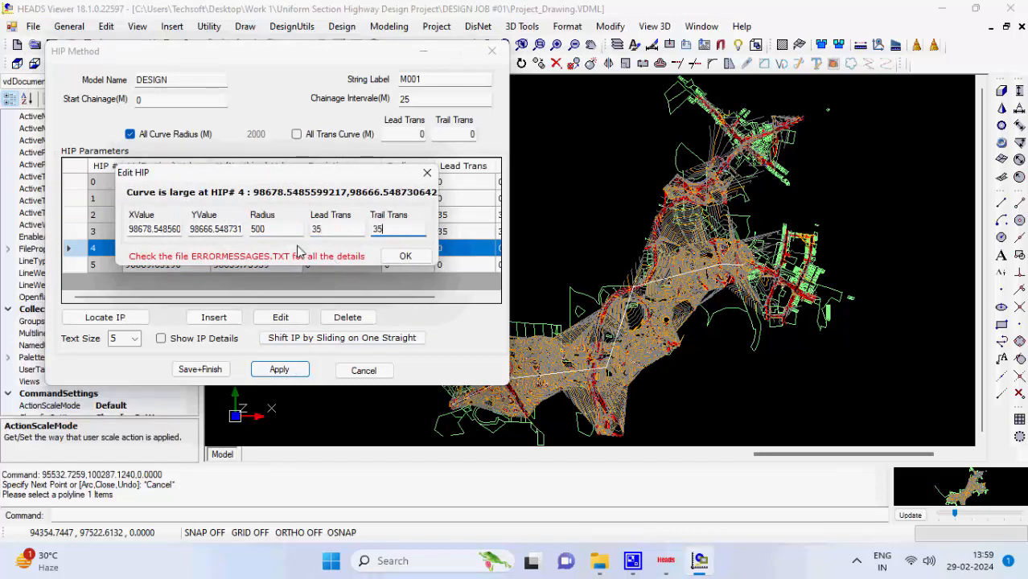
left_click(399, 261)
left_click(293, 370)
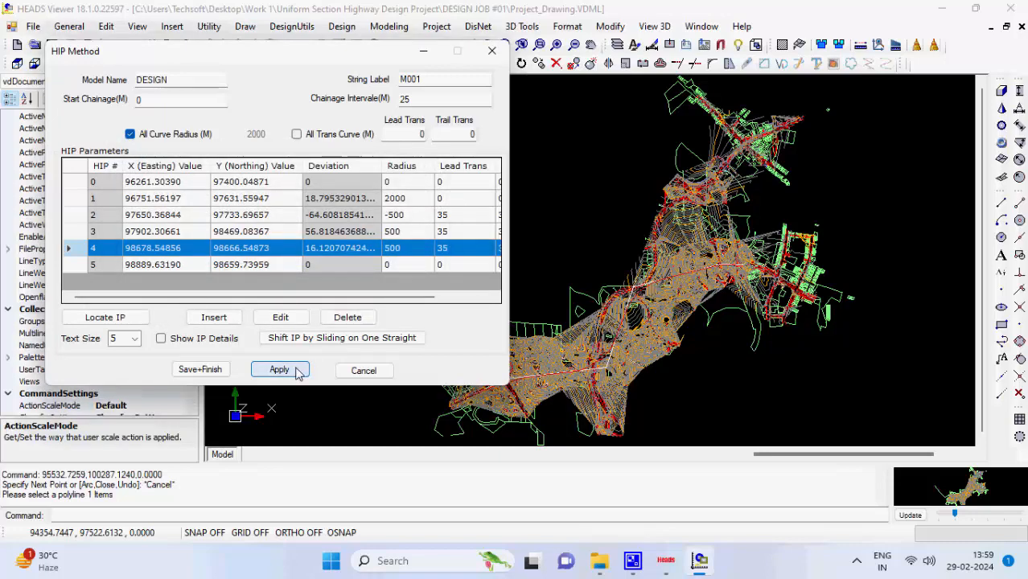
left_click(203, 370)
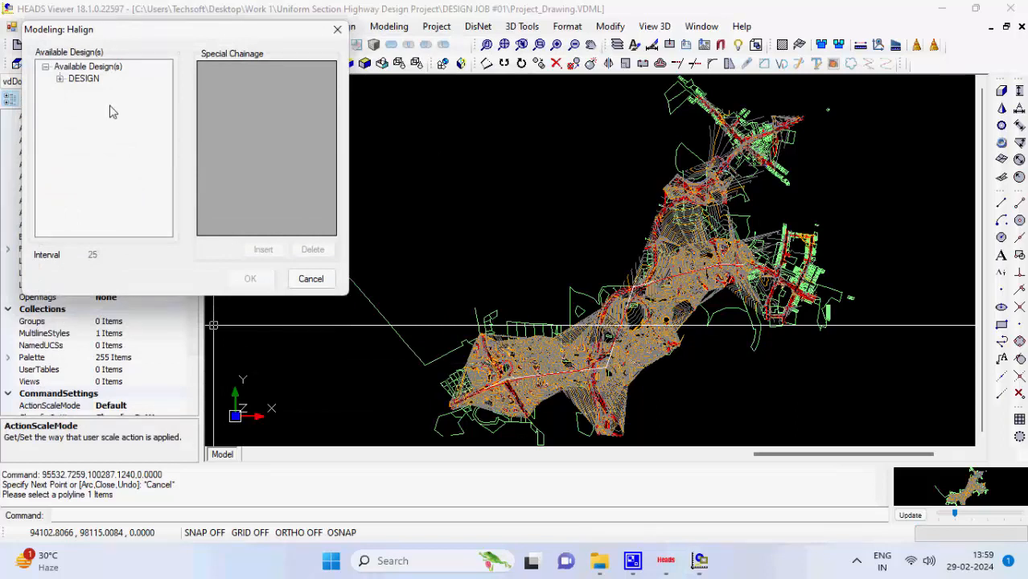
- Process the horizontal alignment model for string M001 of DESIGN at an interval of 25
left_click(59, 78)
left_click(92, 90)
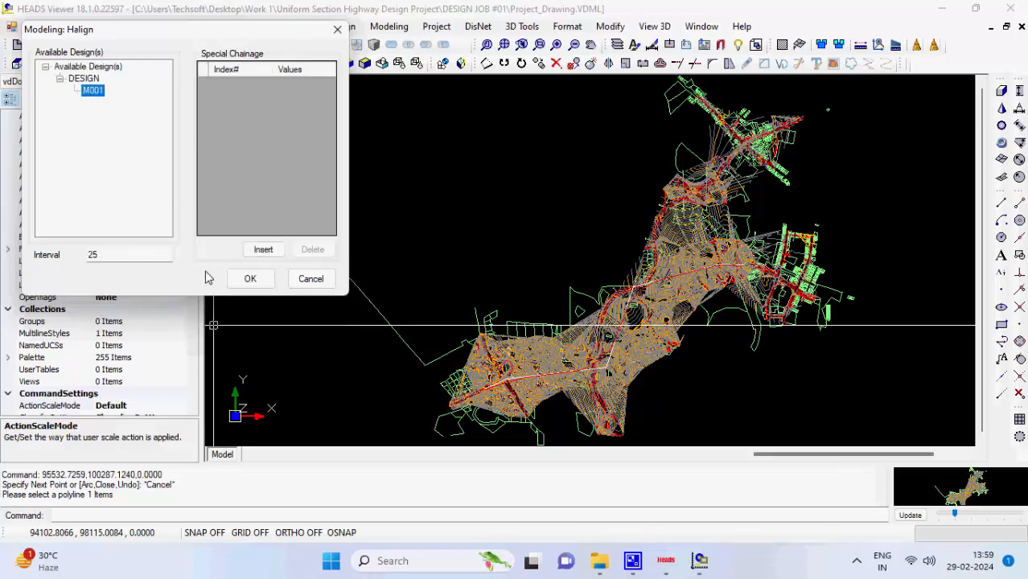
left_click(266, 286)
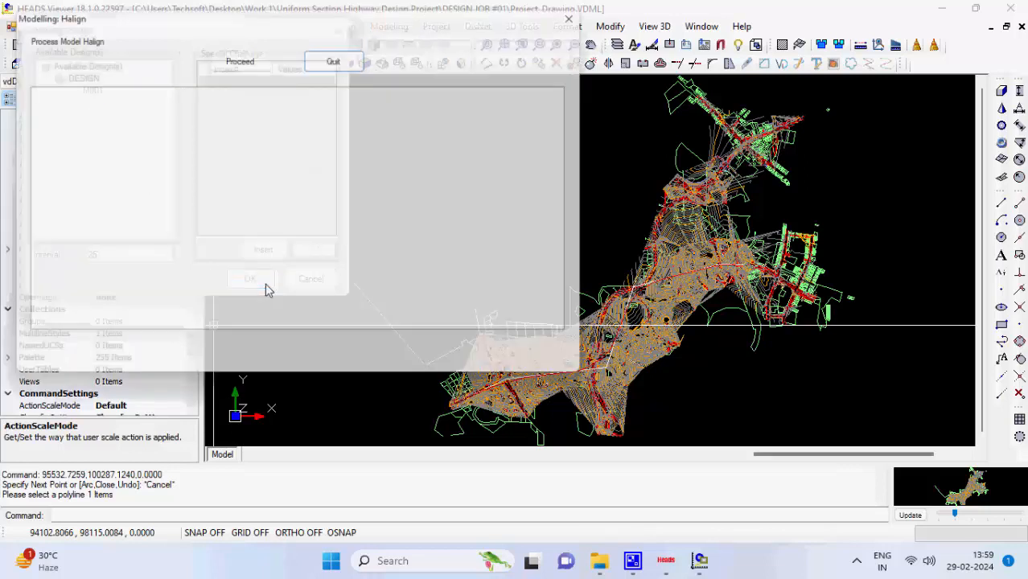
left_click(247, 63)
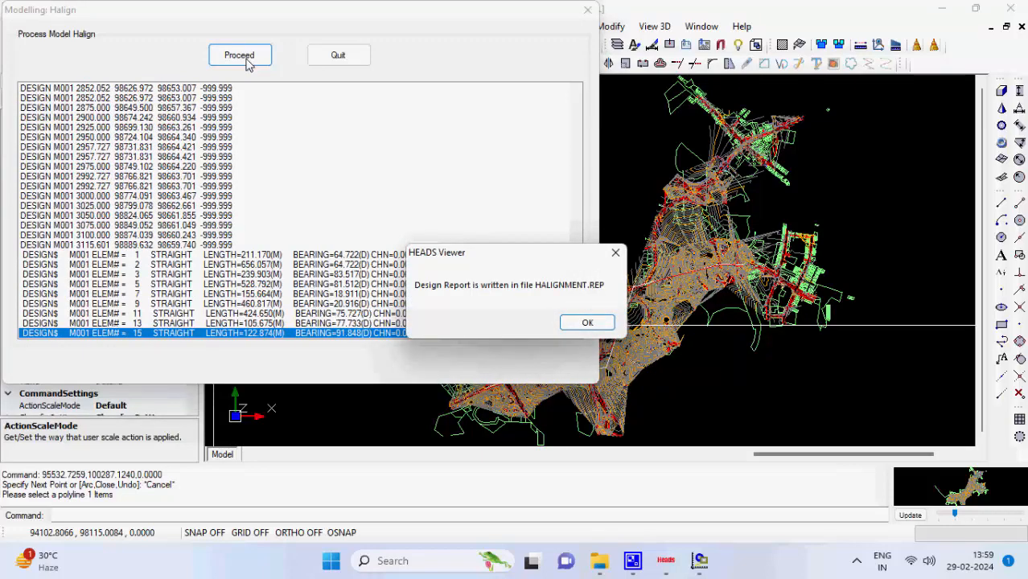
left_click(586, 322)
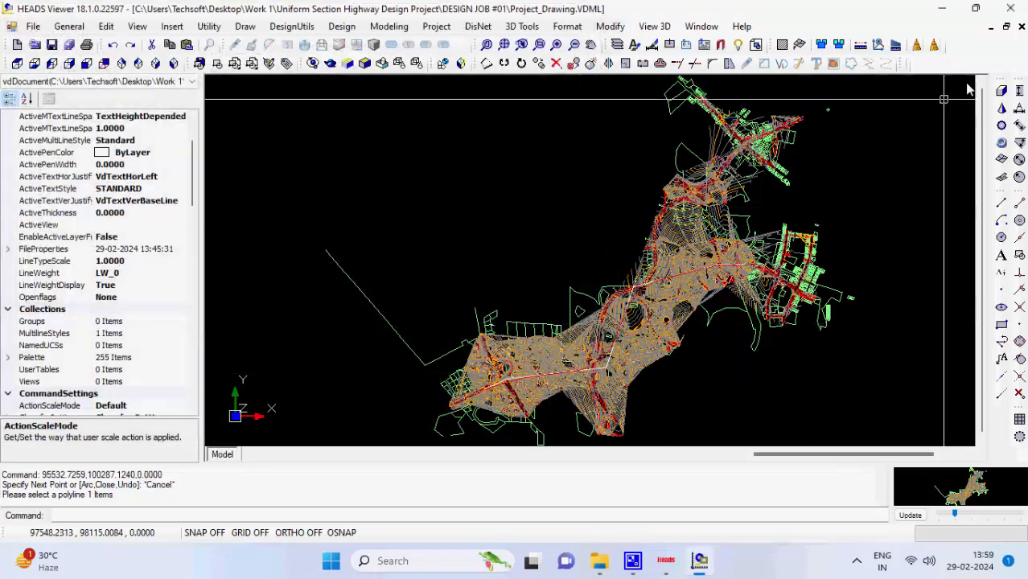
- Close HEADS Viewer and load the new HALIGN design, DESIGN string M001, into the HEADS Pro drawing
left_click(1020, 5)
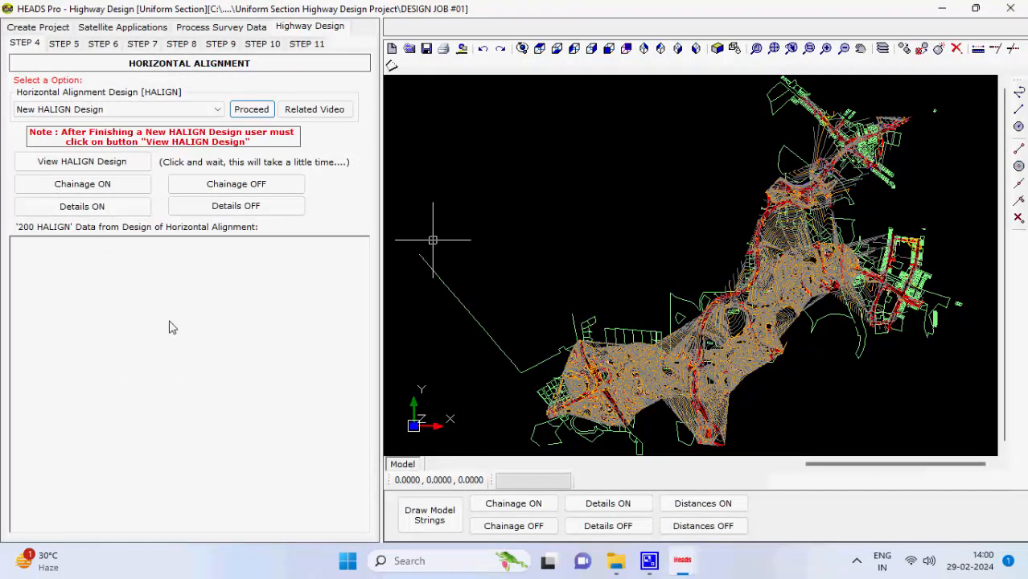
left_click(129, 169)
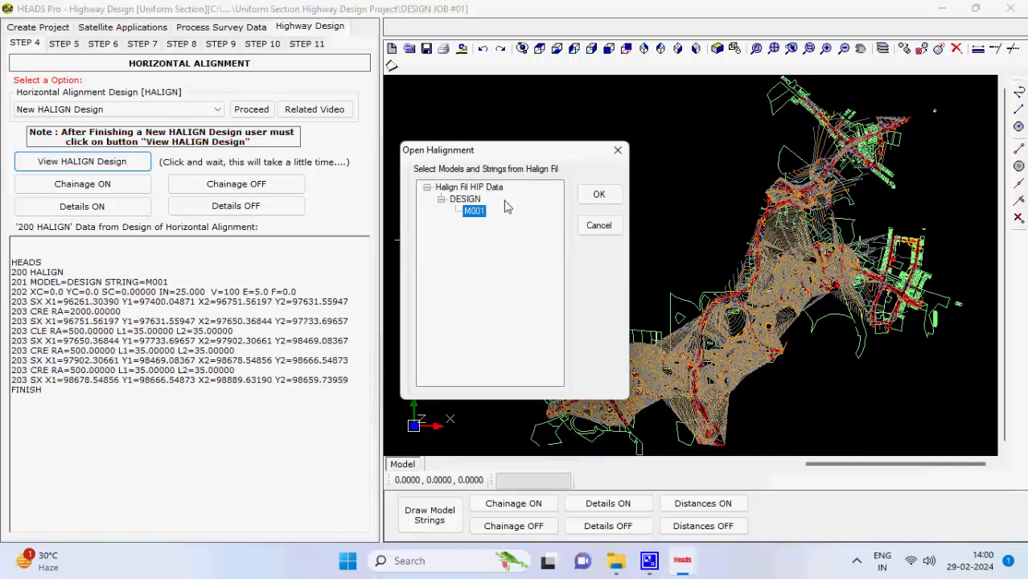
left_click(599, 194)
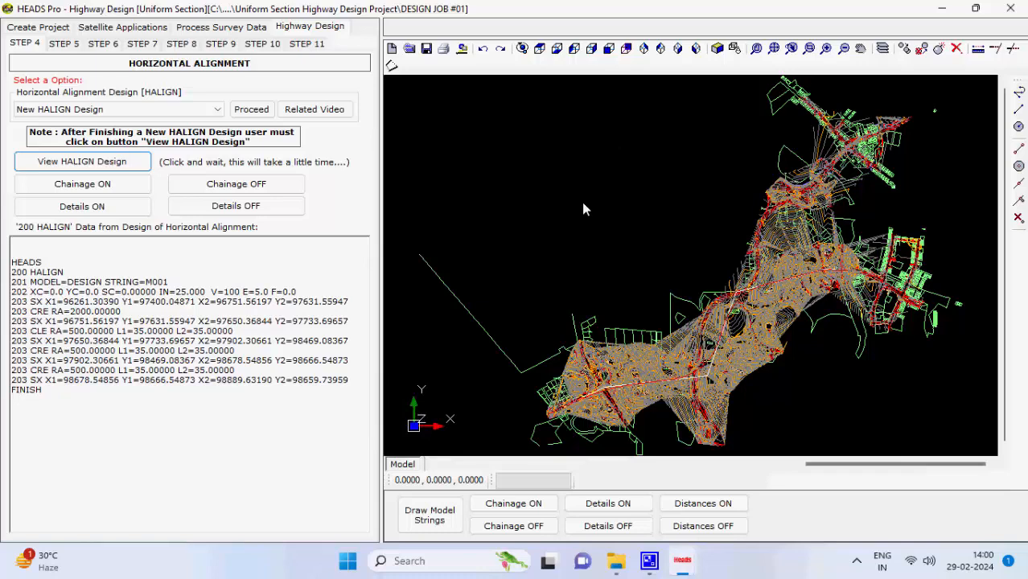
- Show chainages at interval 100 in XXXX+YYY right-side format and all alignment details for M001, both with text size 5
left_click(119, 185)
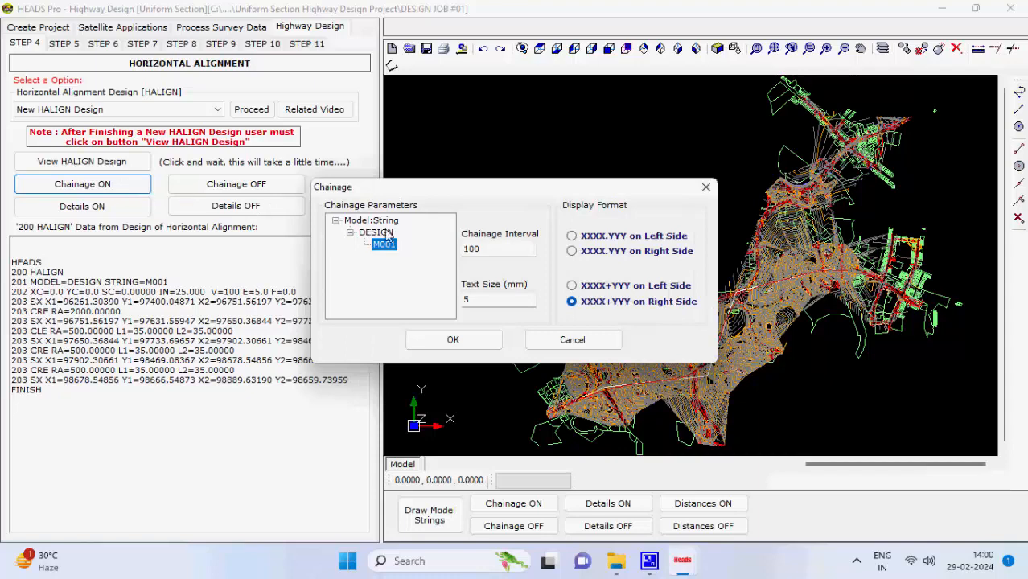
left_click(454, 339)
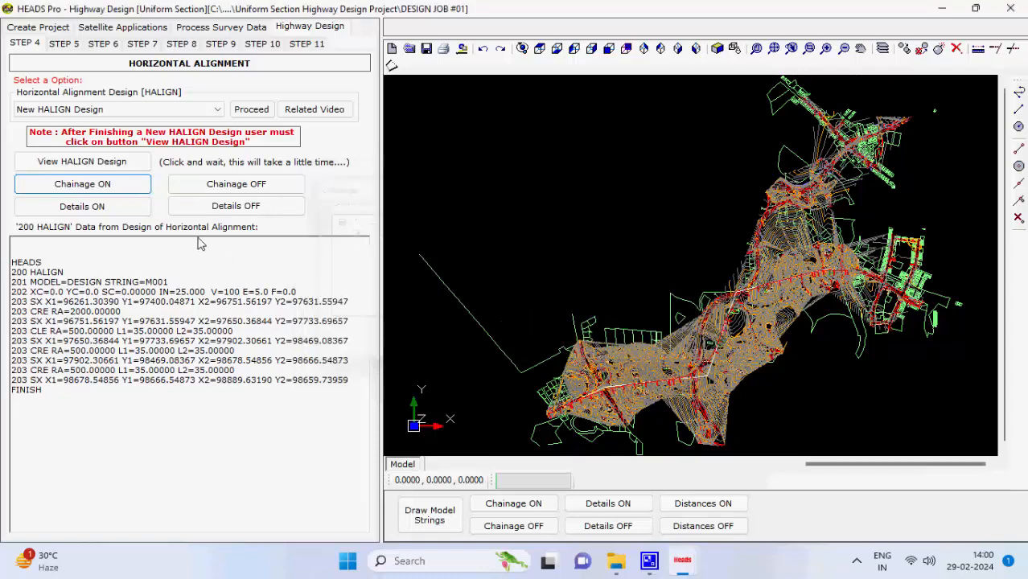
left_click(134, 210)
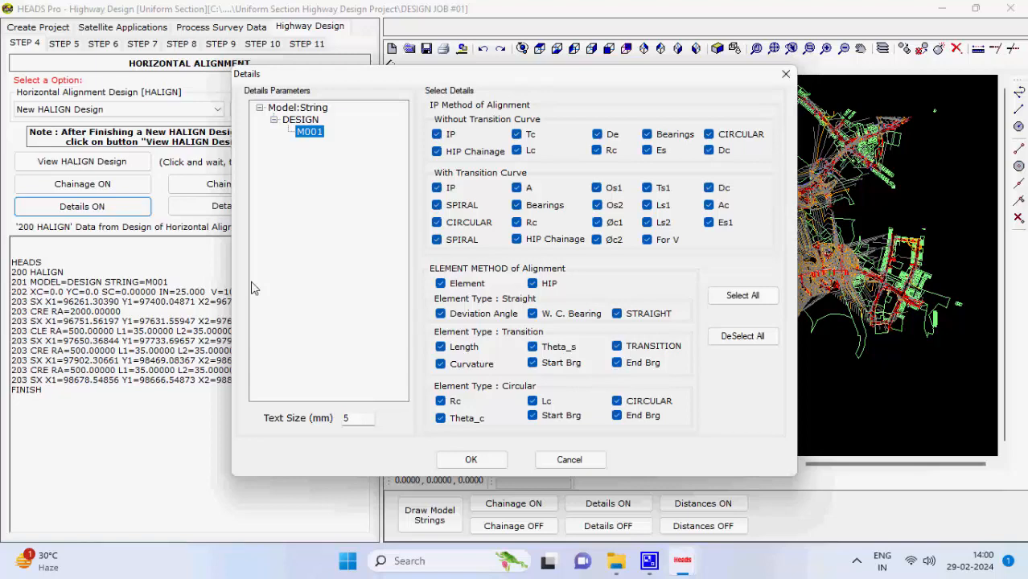
left_click(470, 459)
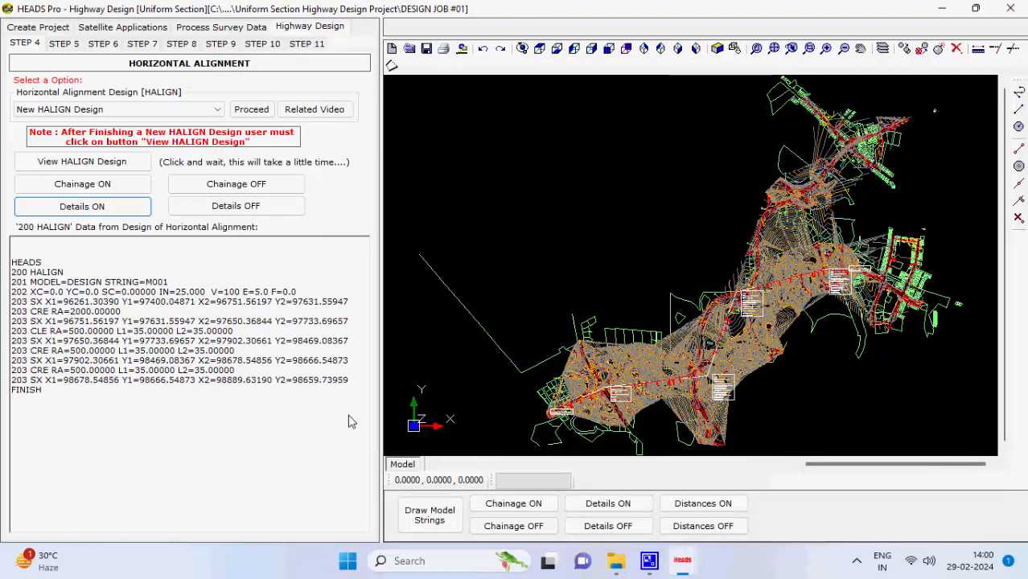
- Create the ground long section for the vertical profile and draw it at scale 1 in X and 10 in Y
left_click(64, 44)
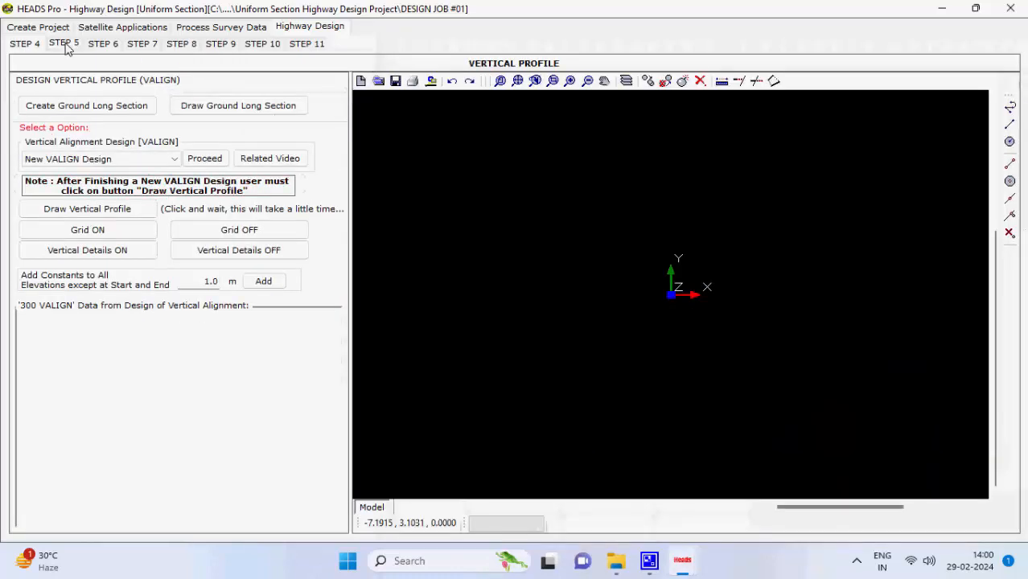
left_click(143, 112)
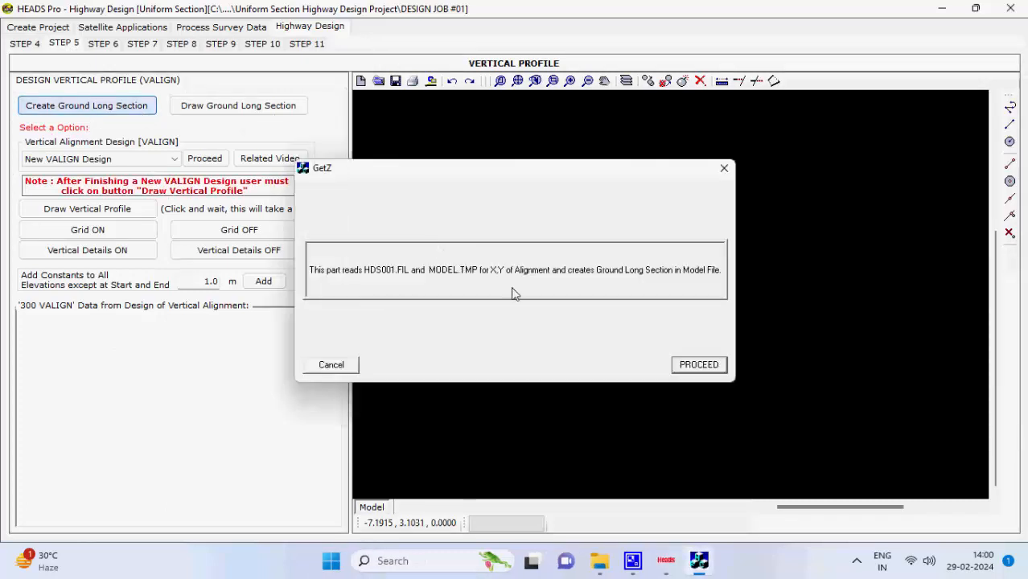
left_click(691, 366)
left_click(626, 313)
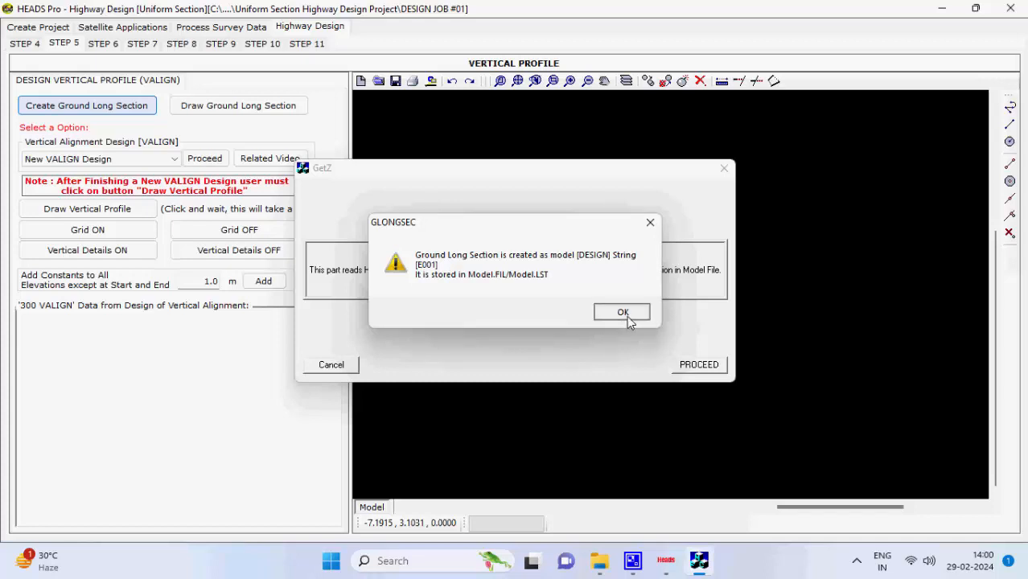
left_click(625, 315)
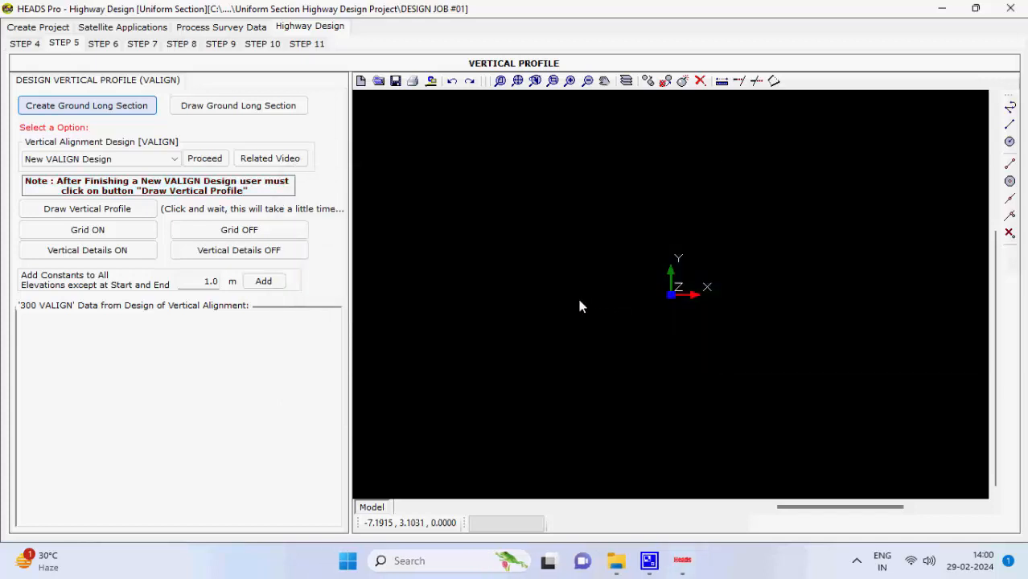
left_click(304, 110)
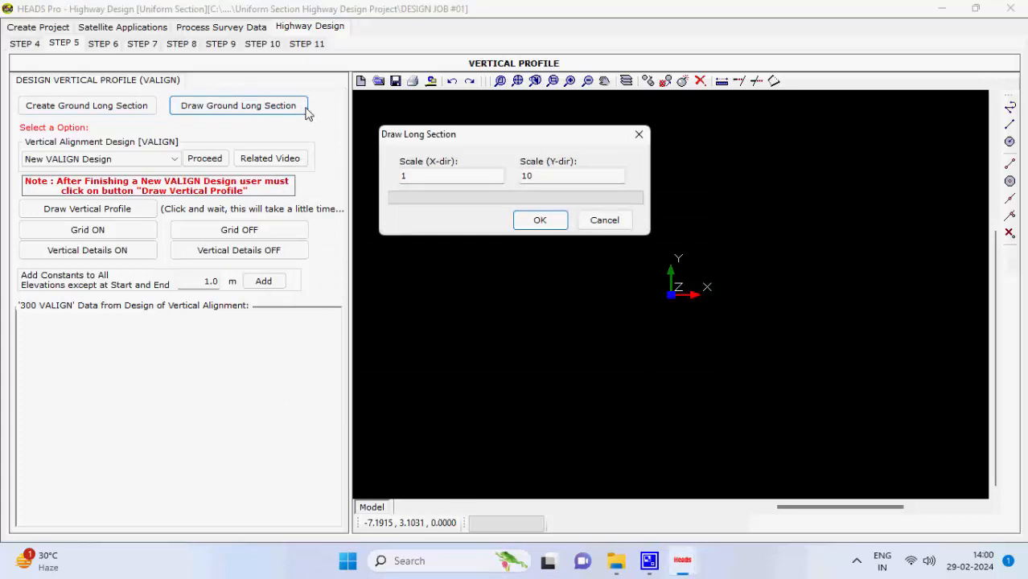
left_click(539, 222)
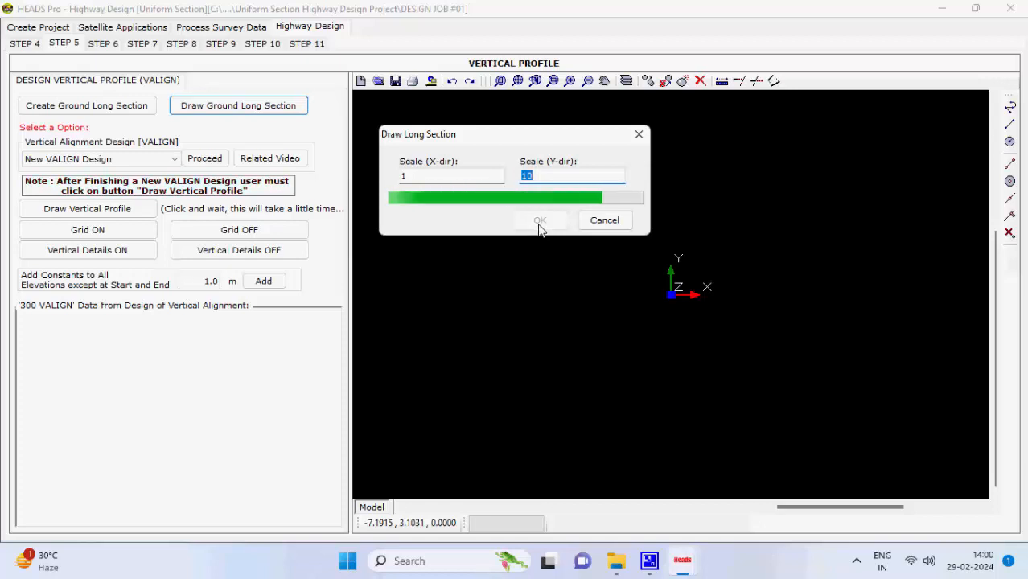
- Choose Process VALIGN Design Data and copy the HEADS to FINISH block from VALIGN Data File.TXT into the '300 VALIGN' data
left_click(175, 159)
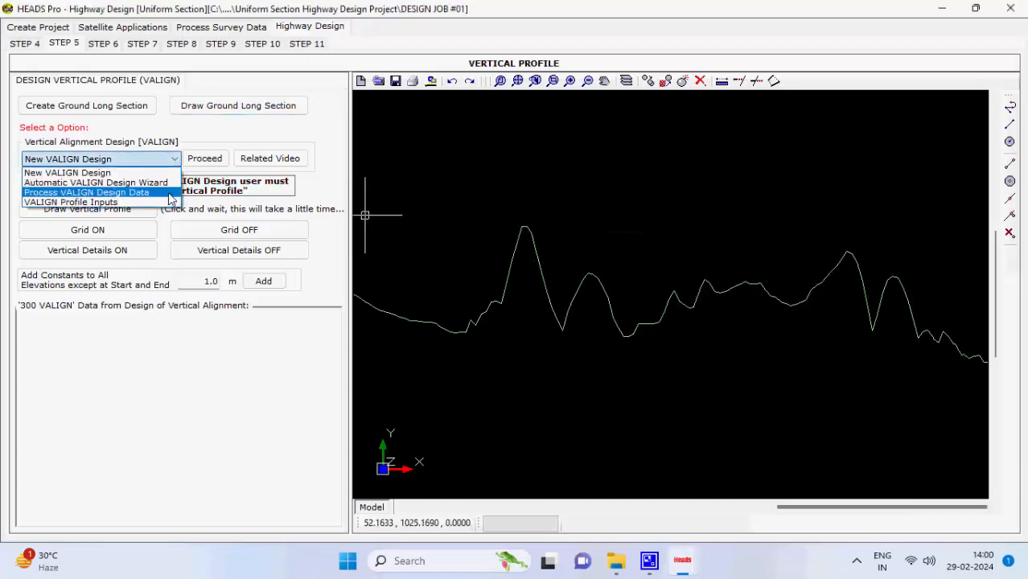
left_click(86, 192)
left_click(628, 558)
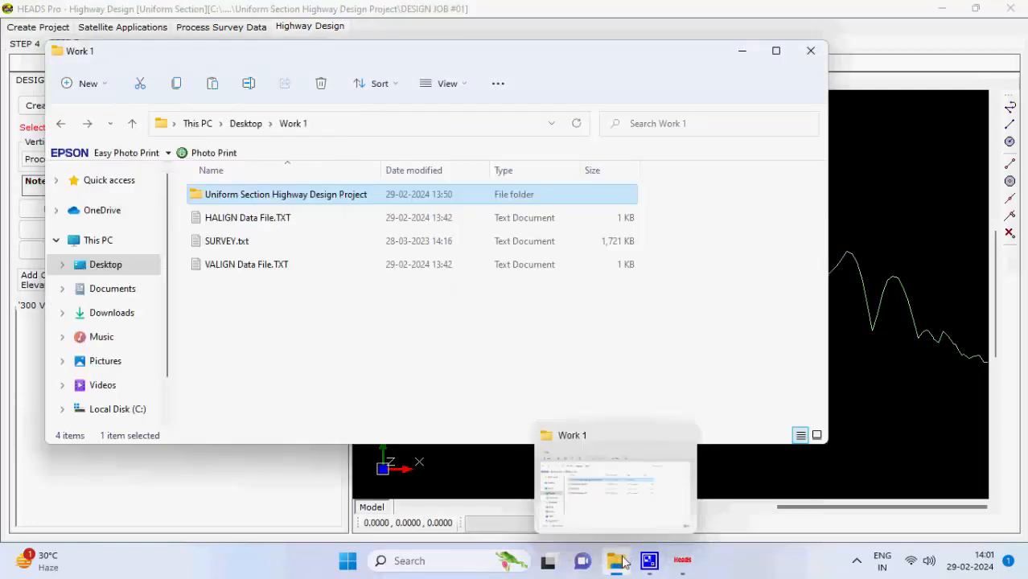
double_click(319, 265)
left_click_drag(412, 353, 328, 187)
key("ctrl+c")
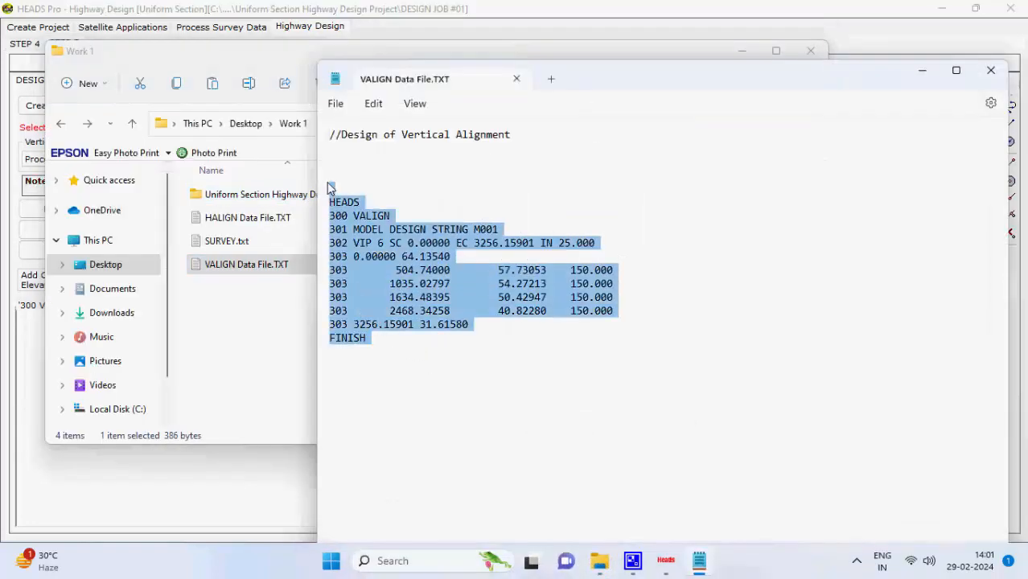
left_click(752, 50)
left_click(161, 345)
key("ctrl+v")
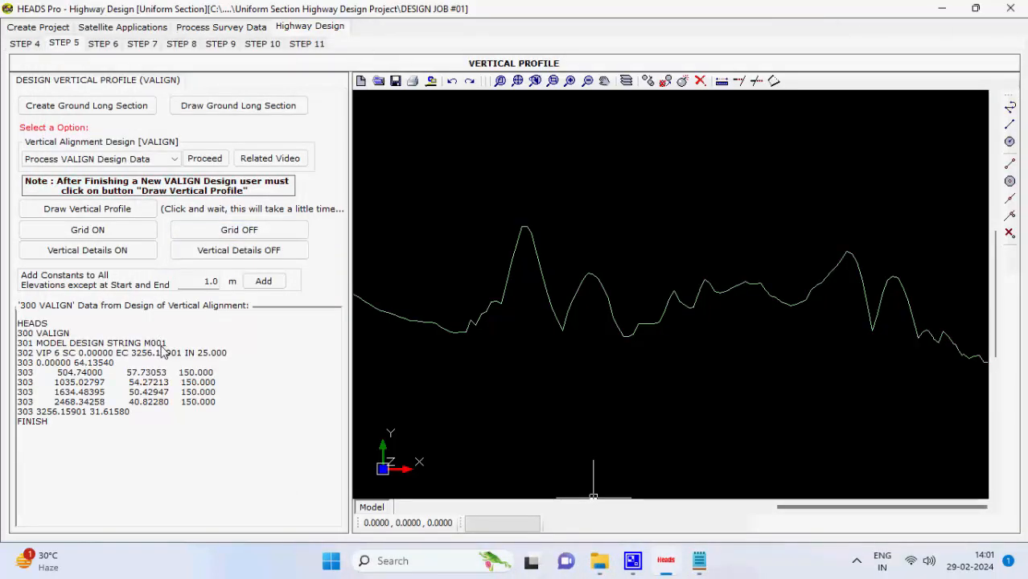
- Process the '300 VALIGN' design data for DESIGN string M001 through to its finish
left_click(206, 159)
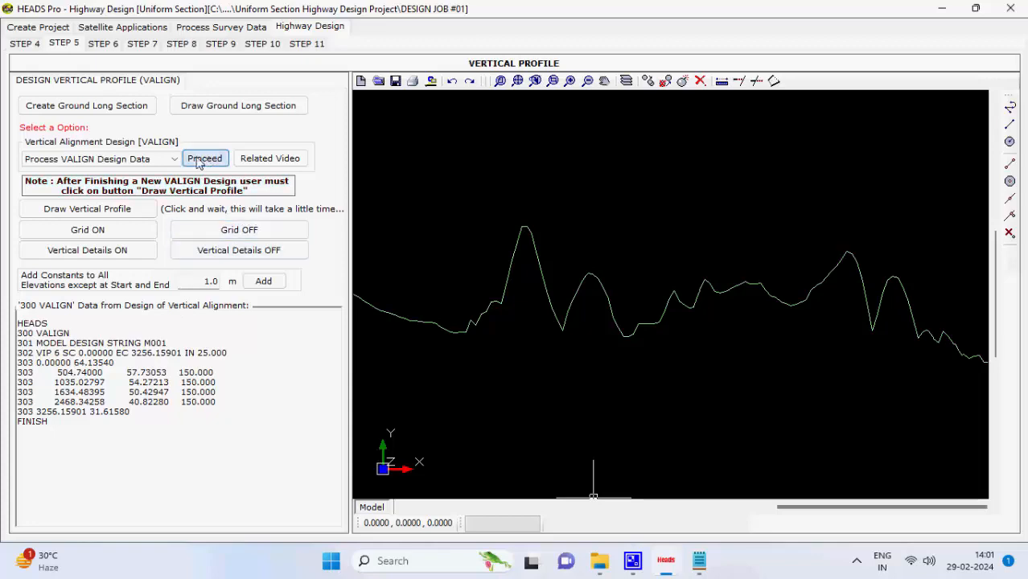
left_click(448, 207)
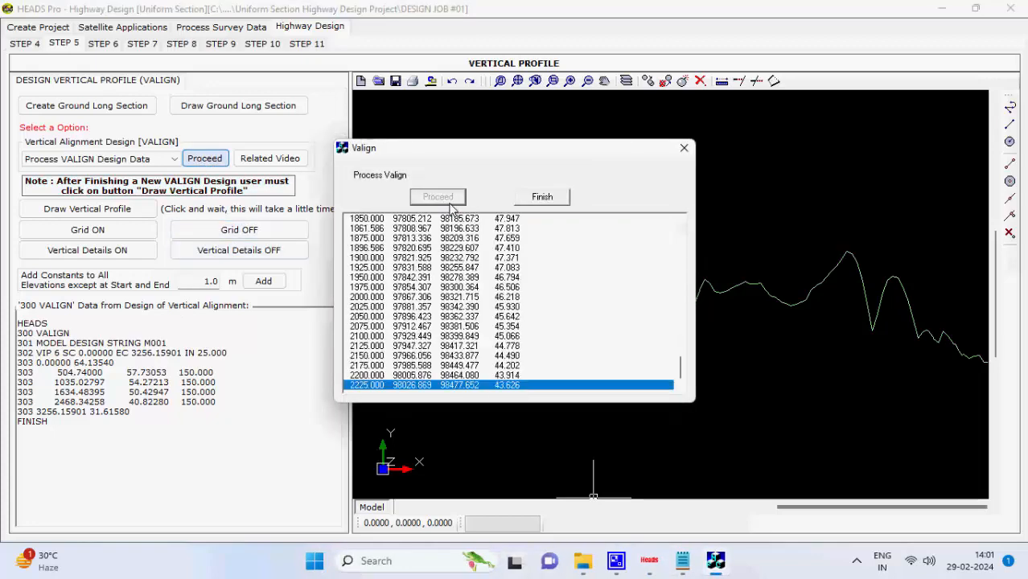
left_click(622, 311)
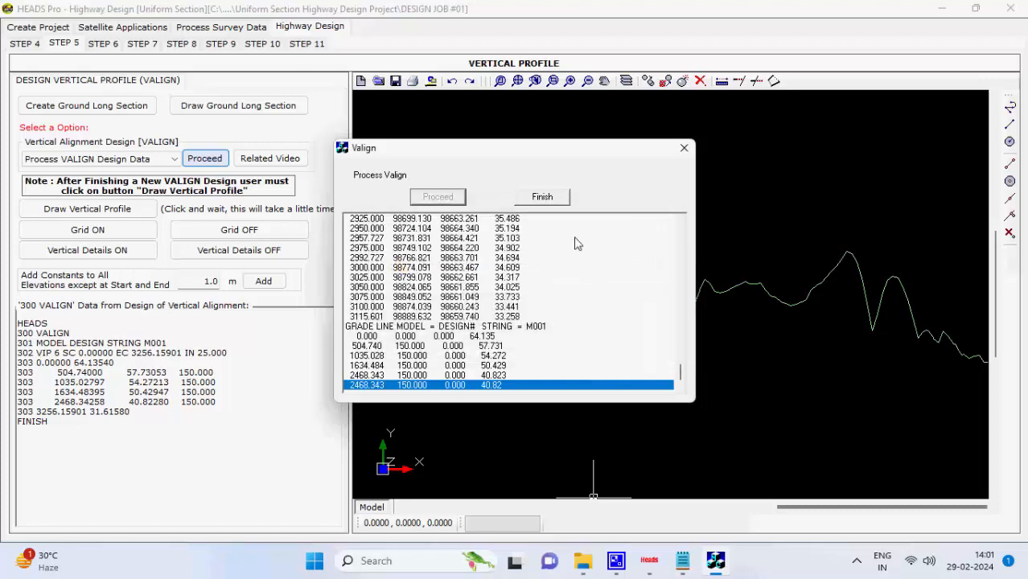
left_click(543, 196)
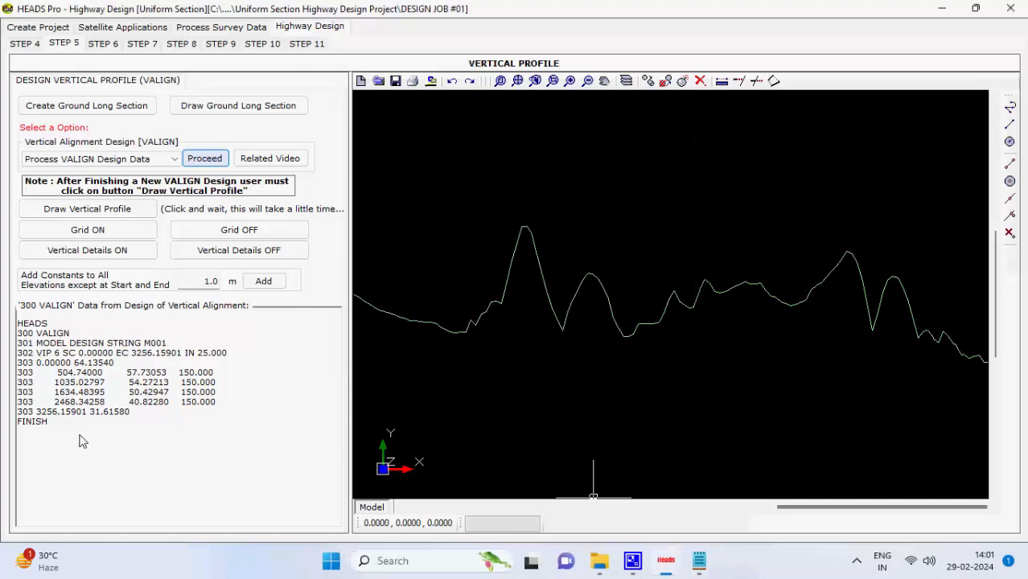
- Clear the '300 VALIGN' data and start a New VALIGN Design in HEADS Viewer
left_click_drag(74, 436, 28, 329)
key("Delete")
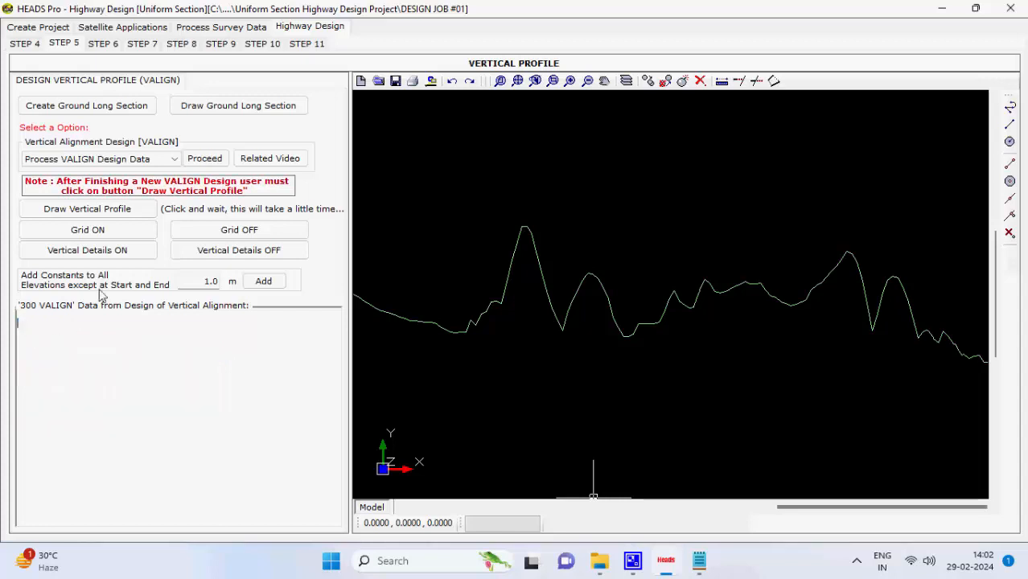
left_click(172, 159)
left_click(161, 173)
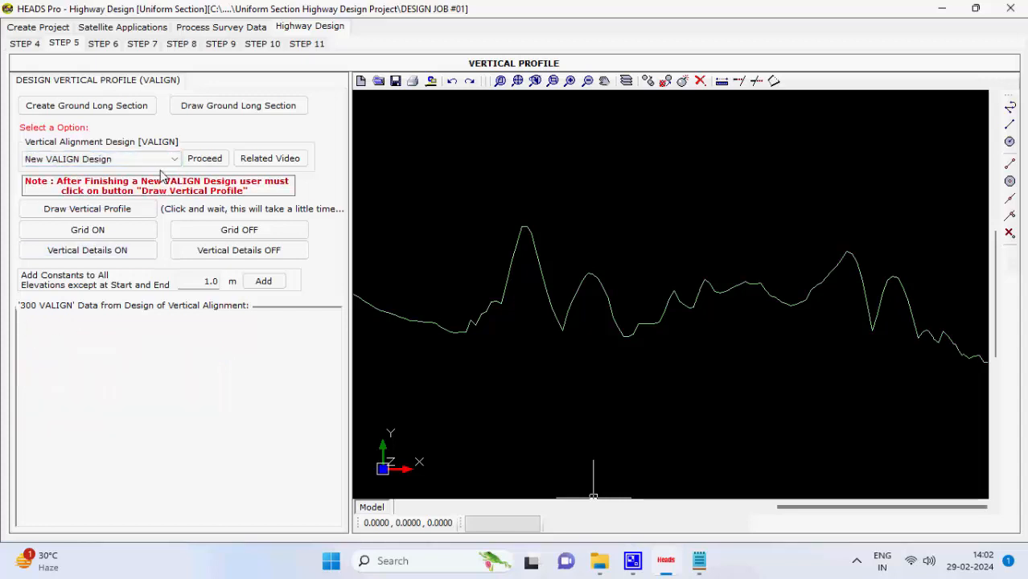
left_click(206, 159)
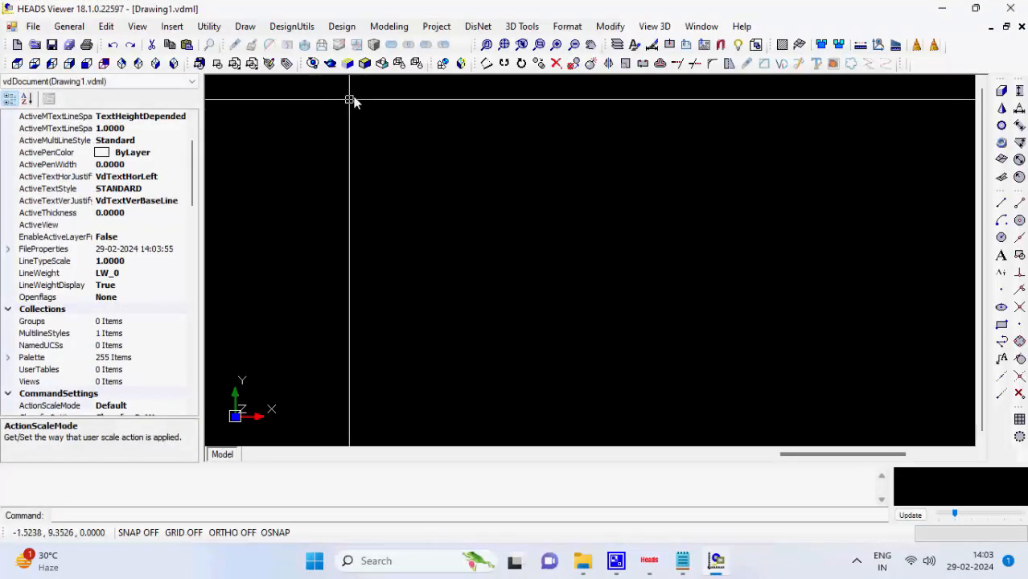
- Draw the ground long section of DESIGN string E001 at scale 1 in X and 10 in Y
left_click(341, 27)
mouse_move(370, 65)
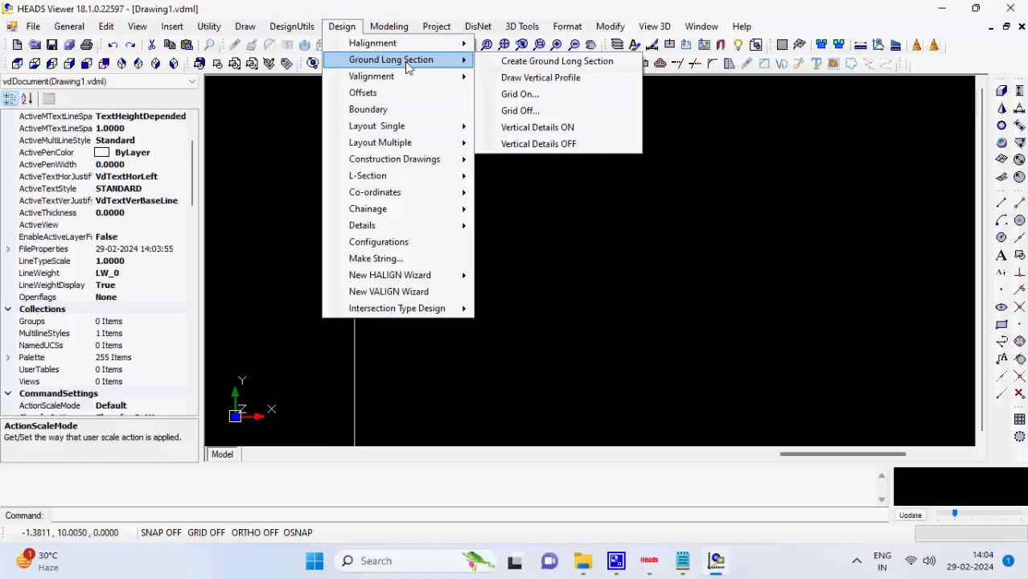
left_click(541, 78)
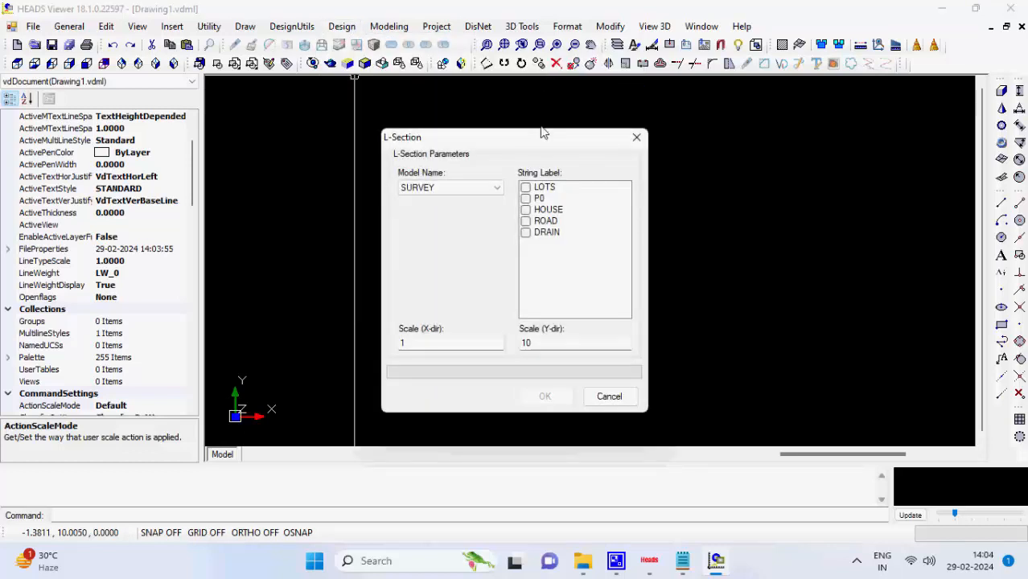
left_click(497, 187)
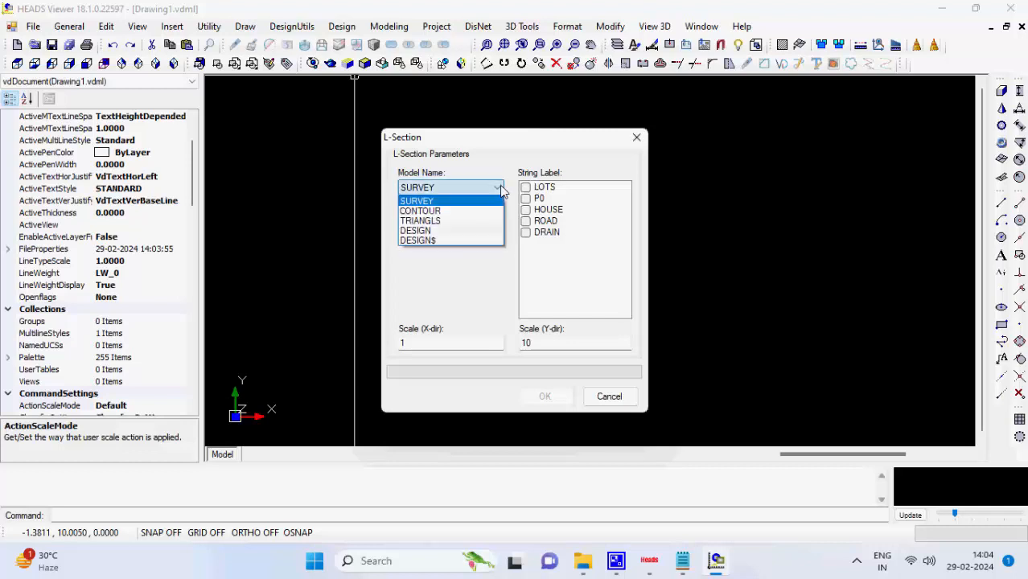
left_click(463, 232)
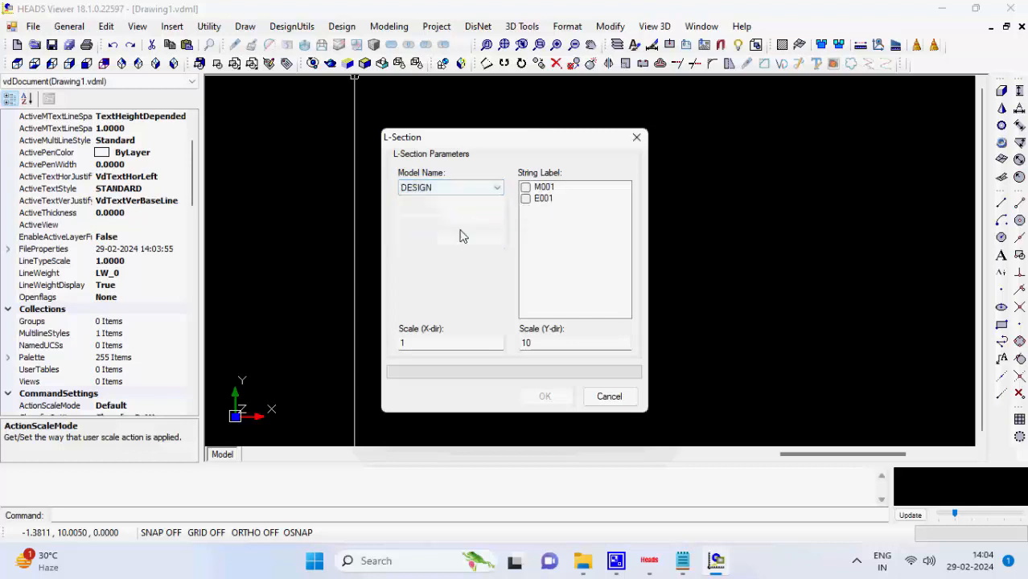
left_click(533, 199)
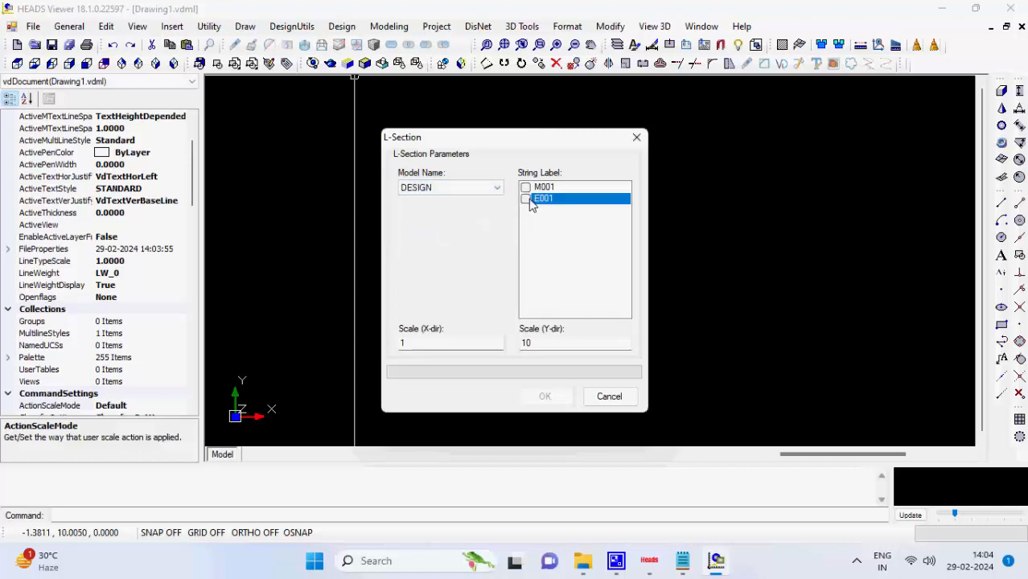
left_click(527, 201)
left_click(543, 393)
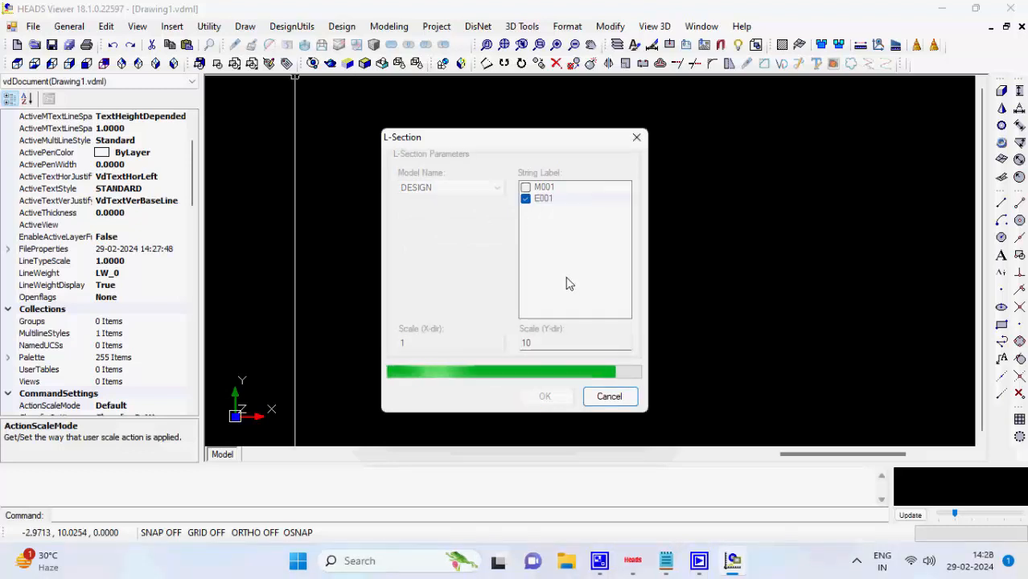
scroll(541, 225, "down", 1)
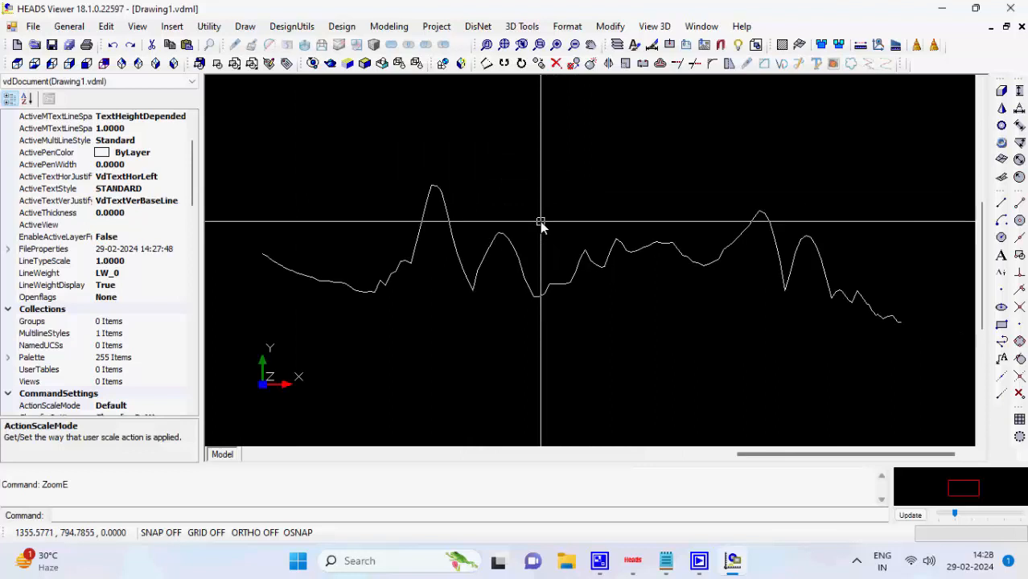
- Draw a grade-line polyline from the ground profile's start to its end endpoint through X about 359, 922, 1492, 1925, 2337, 2676 and 2929
left_click(1002, 342)
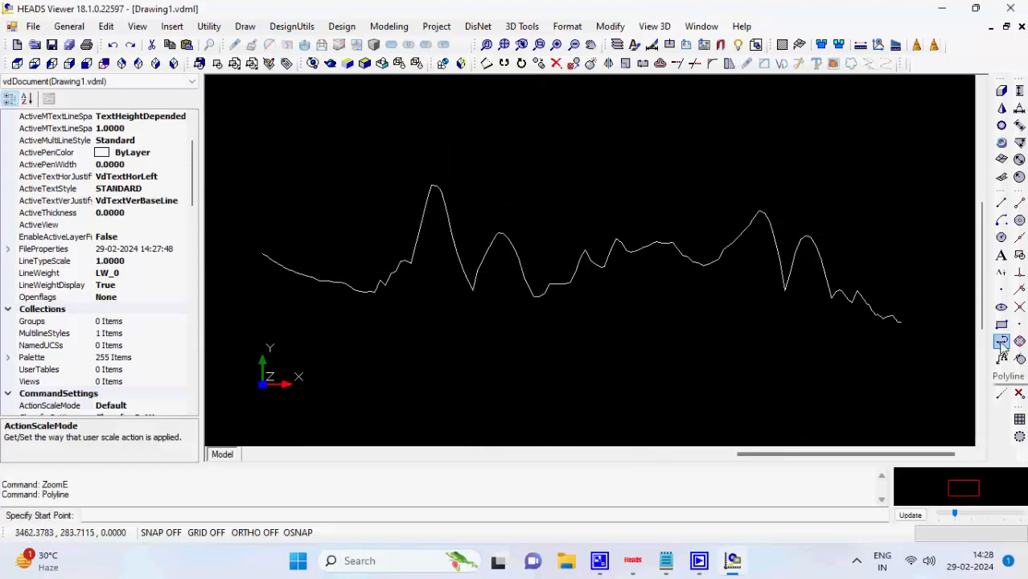
left_click(1020, 203)
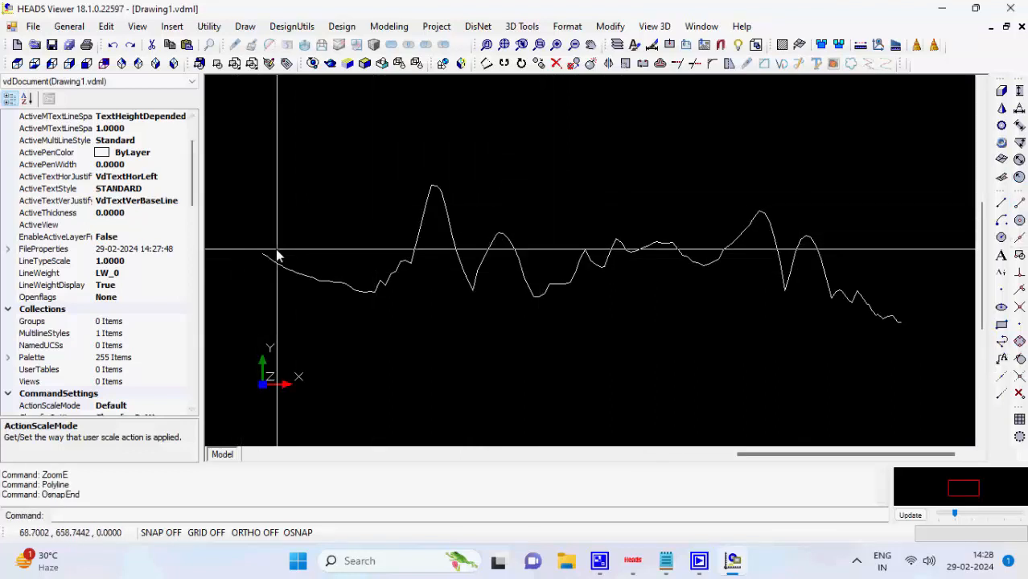
left_click(264, 255)
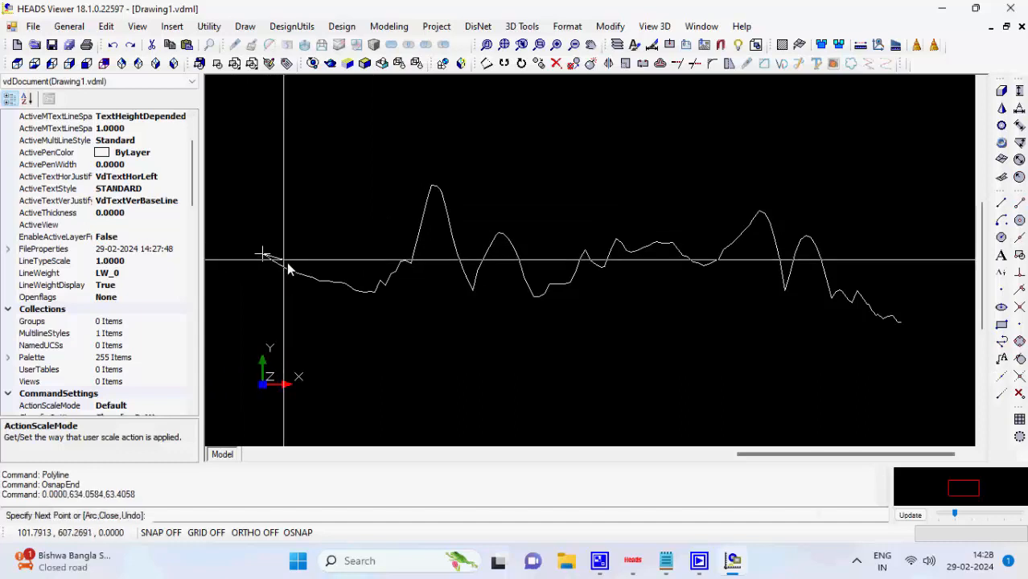
left_click(337, 259)
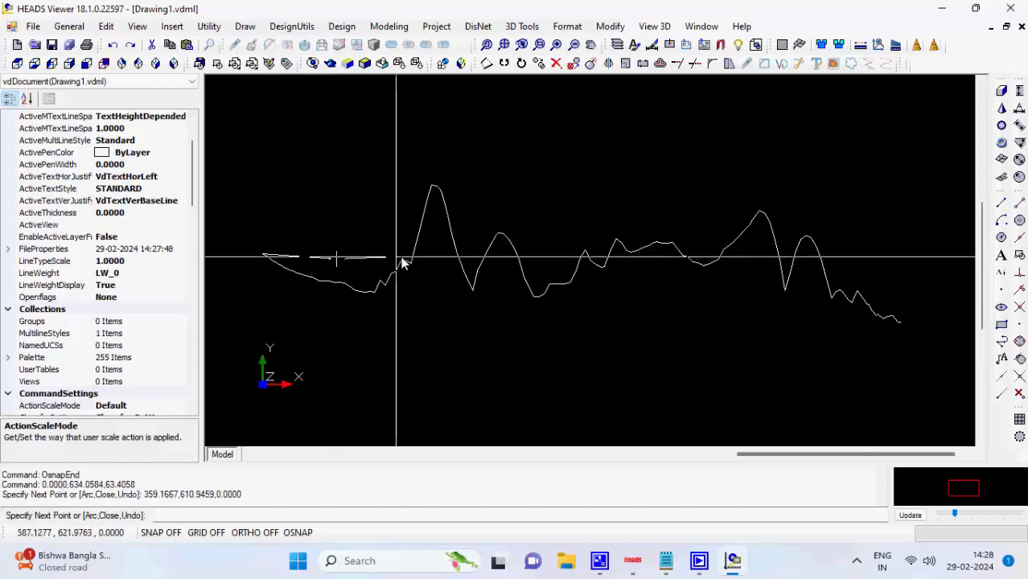
left_click(452, 255)
left_click(568, 247)
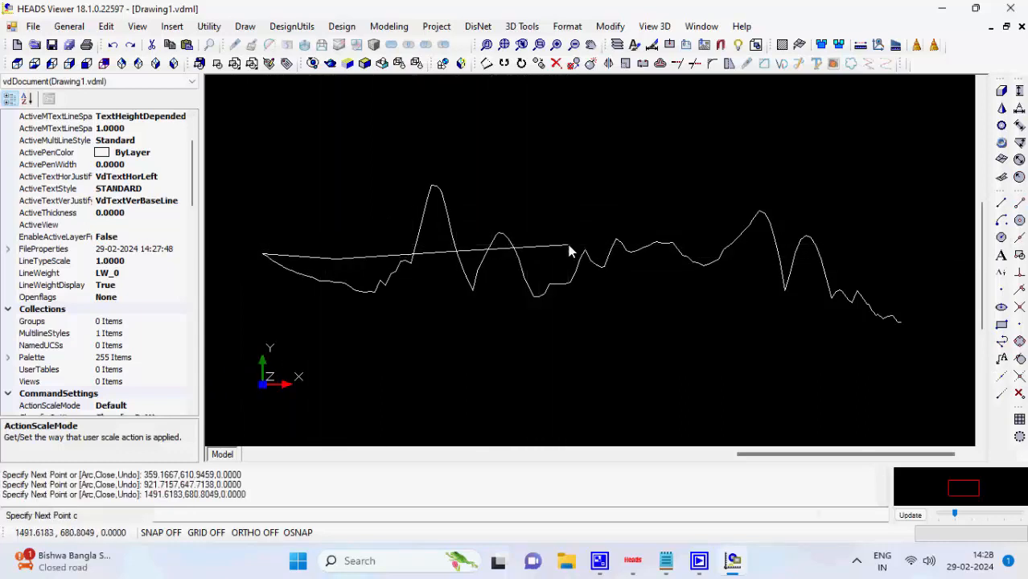
left_click(657, 247)
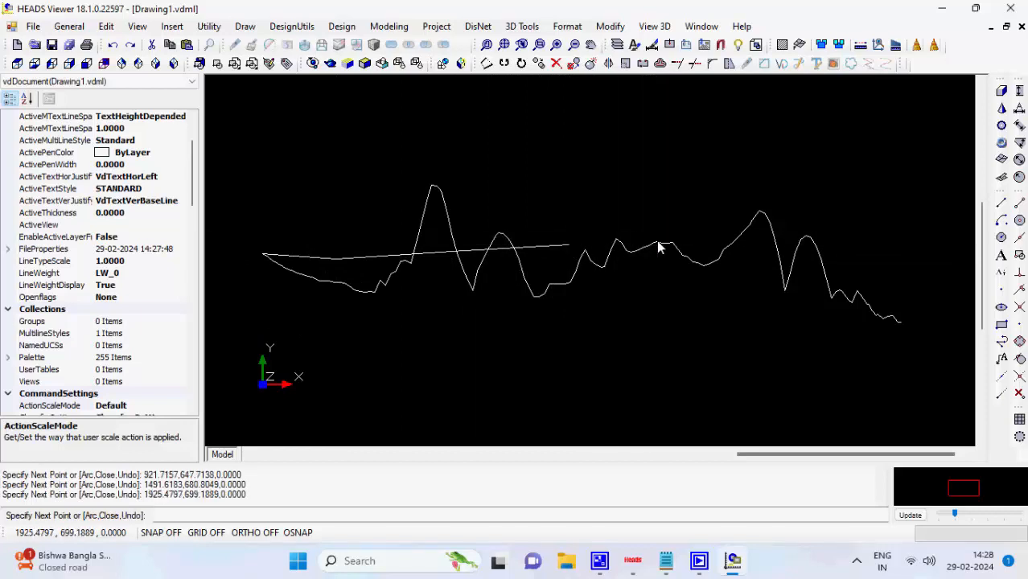
left_click(741, 244)
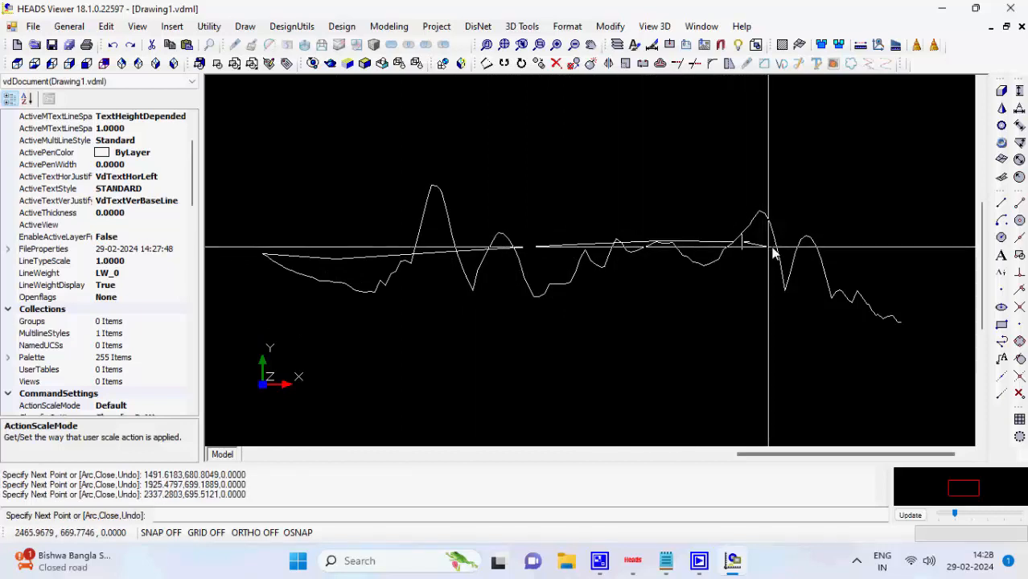
left_click(811, 264)
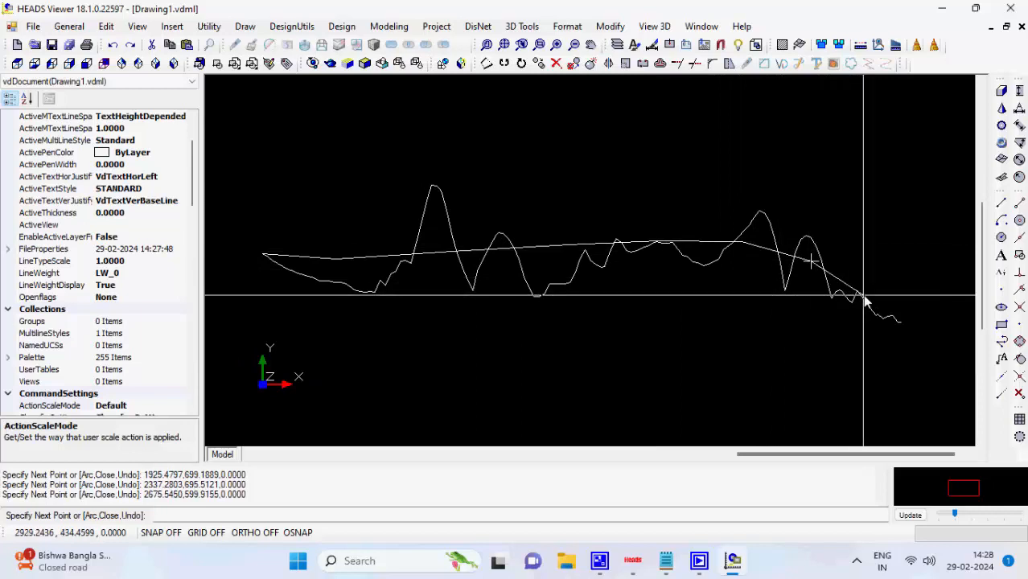
left_click(864, 299)
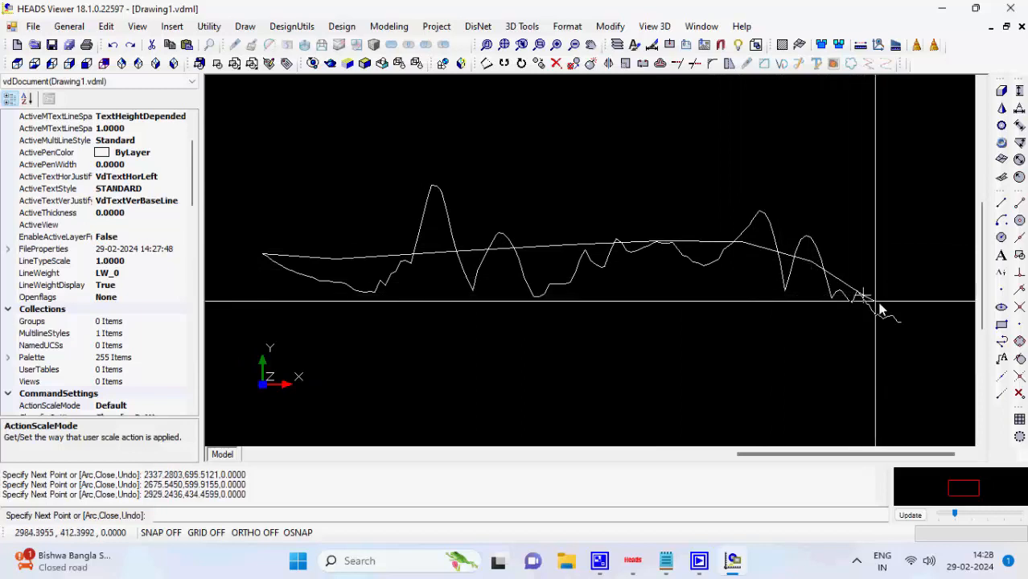
left_click(1001, 237)
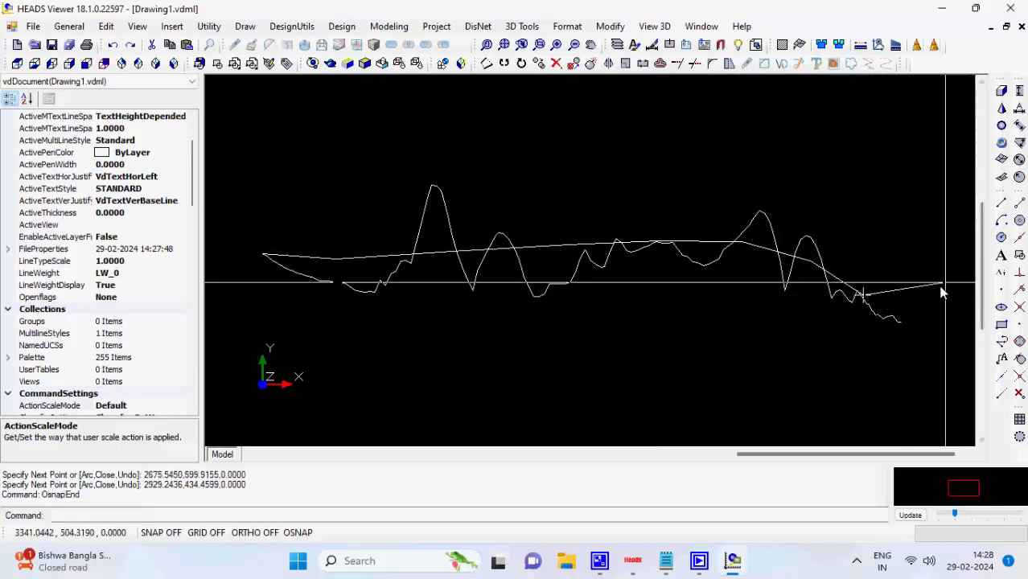
scroll(903, 323, "up", 4)
left_click(899, 324)
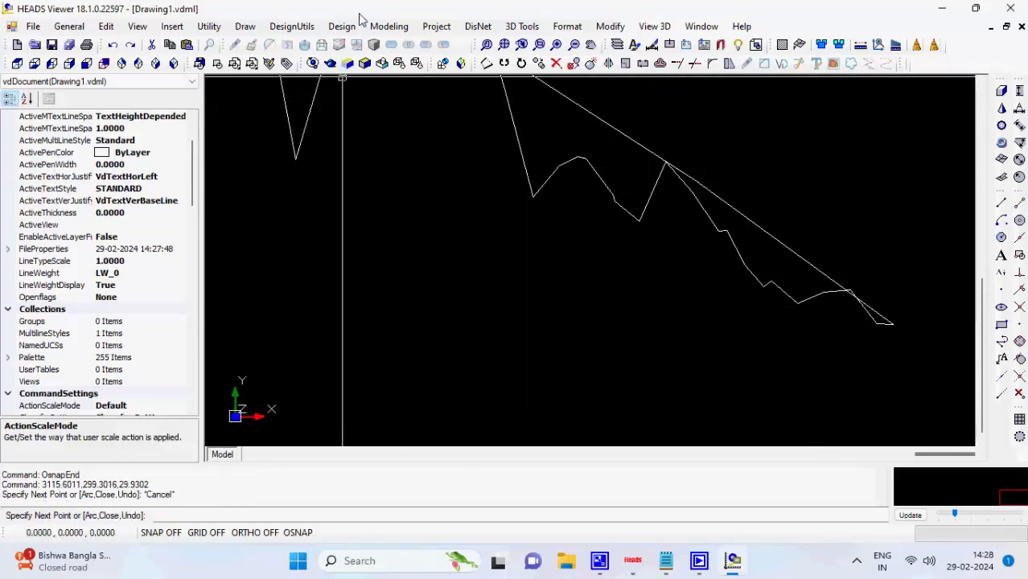
- Create a new VIP design from the grade-line polyline for DESIGN string M001, with 150 m vertical curves and chainage interval 25, and save it
left_click(341, 26)
mouse_move(364, 76)
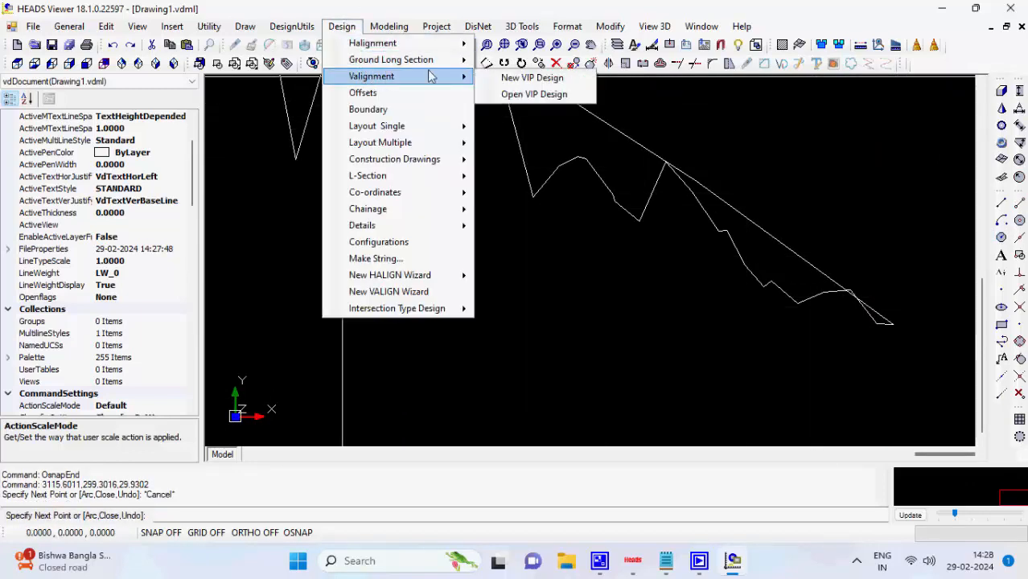
left_click(499, 77)
left_click(573, 103)
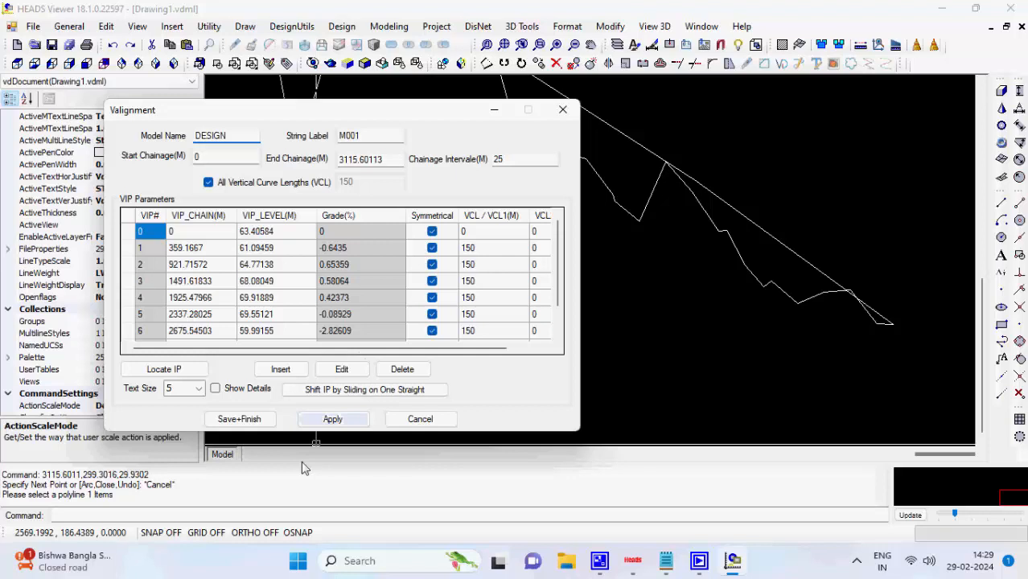
left_click(325, 425)
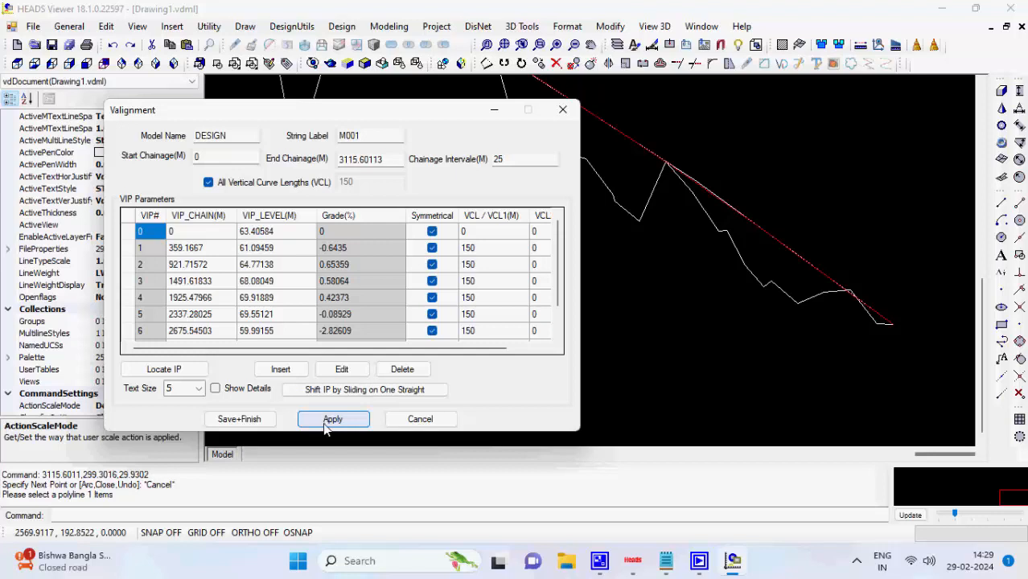
left_click(264, 420)
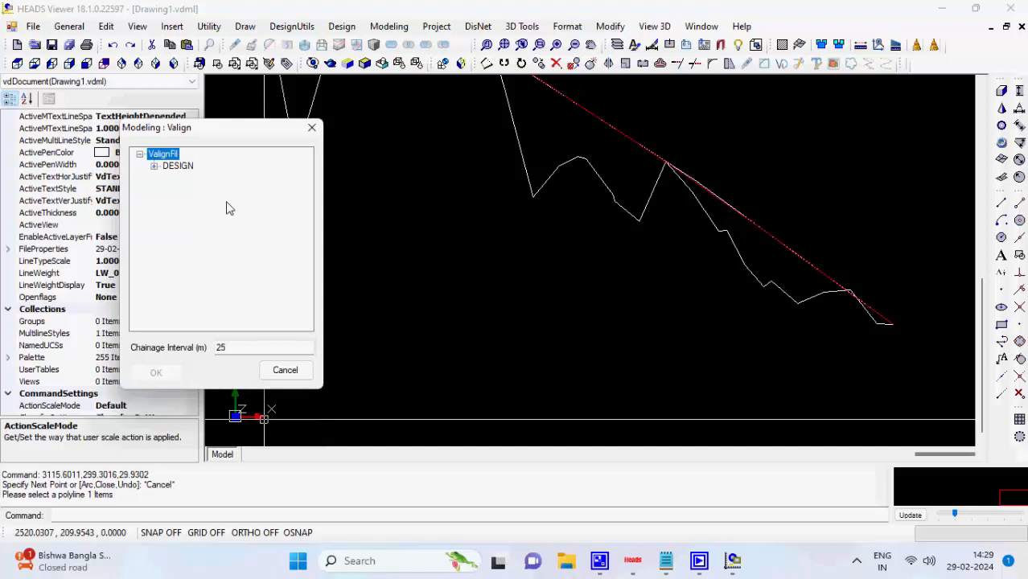
- Process the vertical alignment model for DESIGN string M001 at a 25 m chainage interval and acknowledge the design report
left_click(153, 166)
left_click(186, 178)
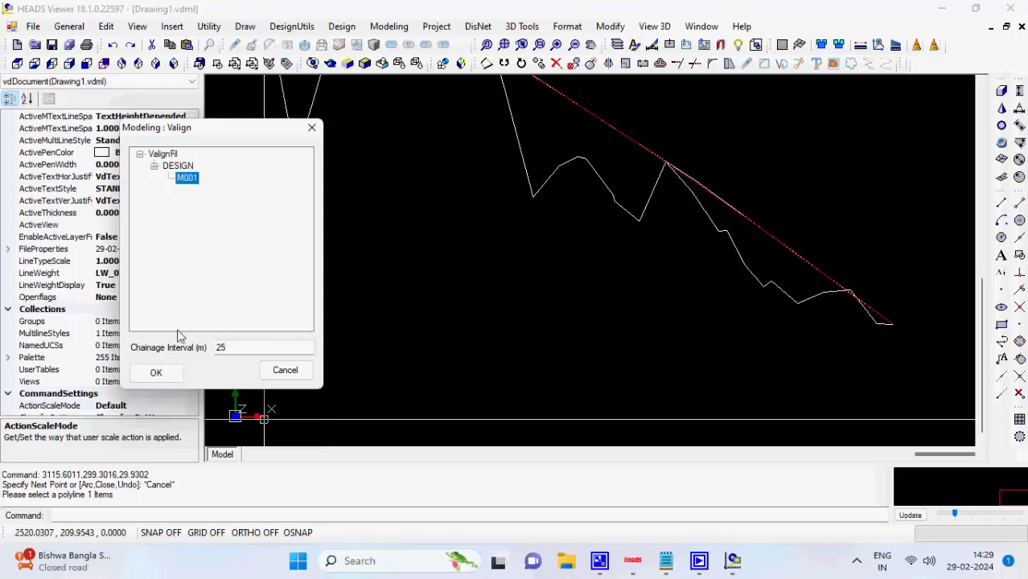
left_click(155, 374)
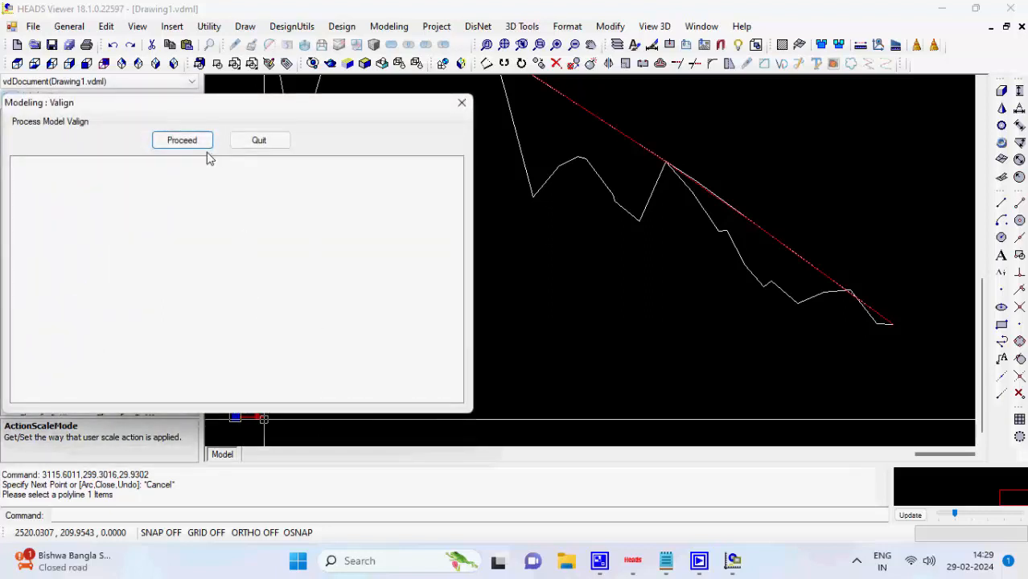
left_click(184, 140)
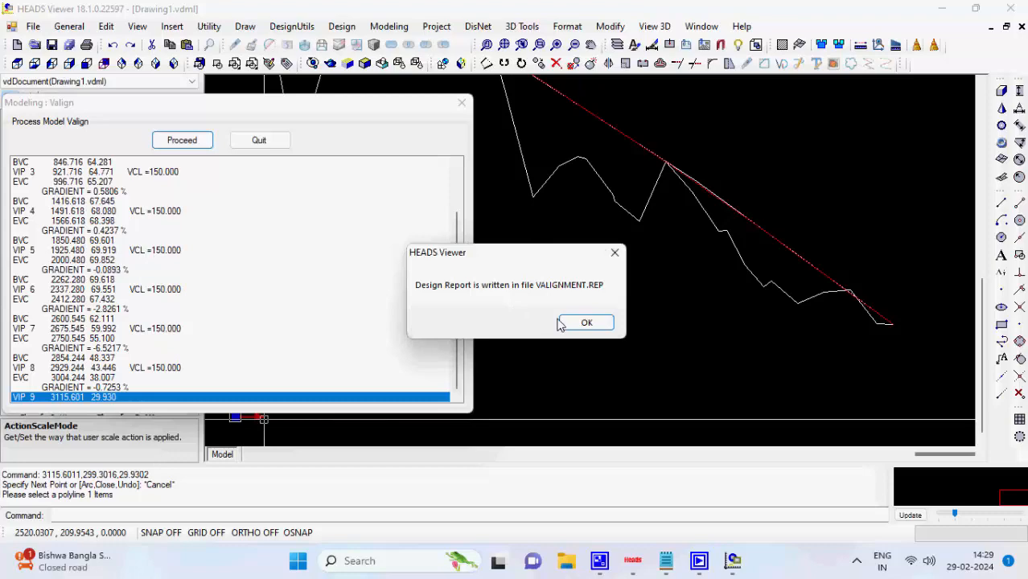
left_click(575, 322)
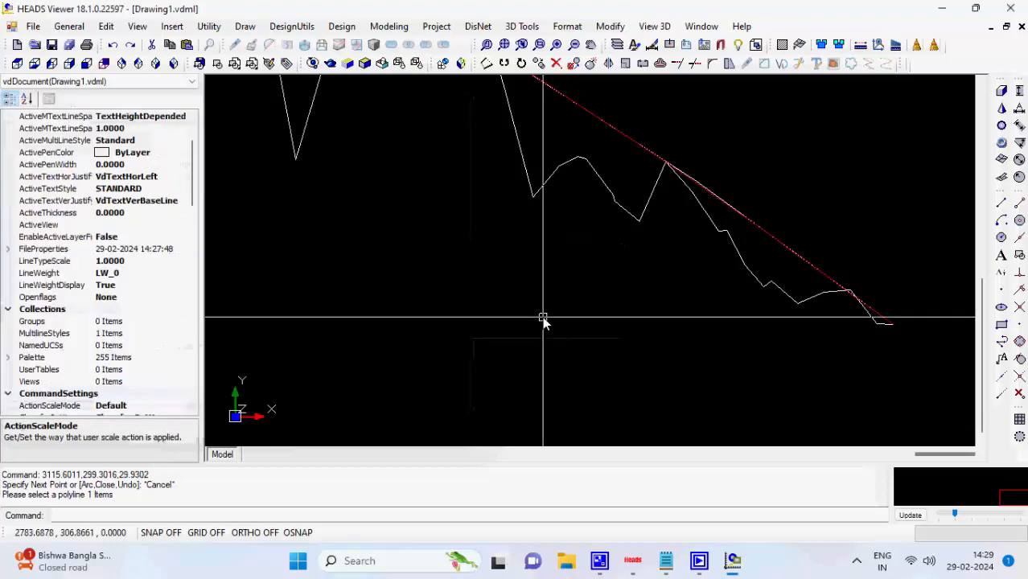
- Close HEADS Viewer and draw the vertical profile of DESIGN string M001 in HEADS Pro at scale 1 in X and 10 in Y
left_click(1012, 7)
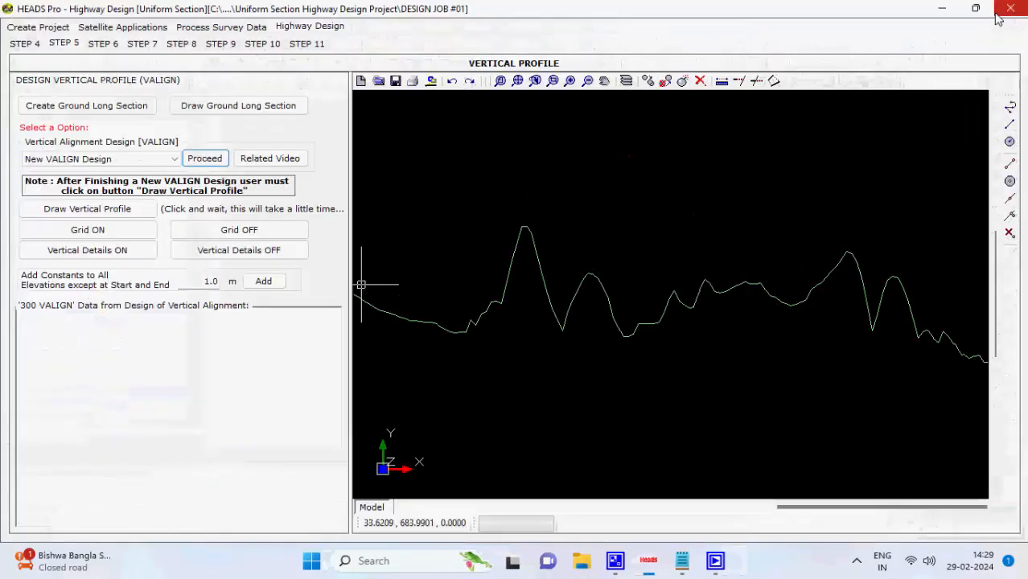
left_click(137, 209)
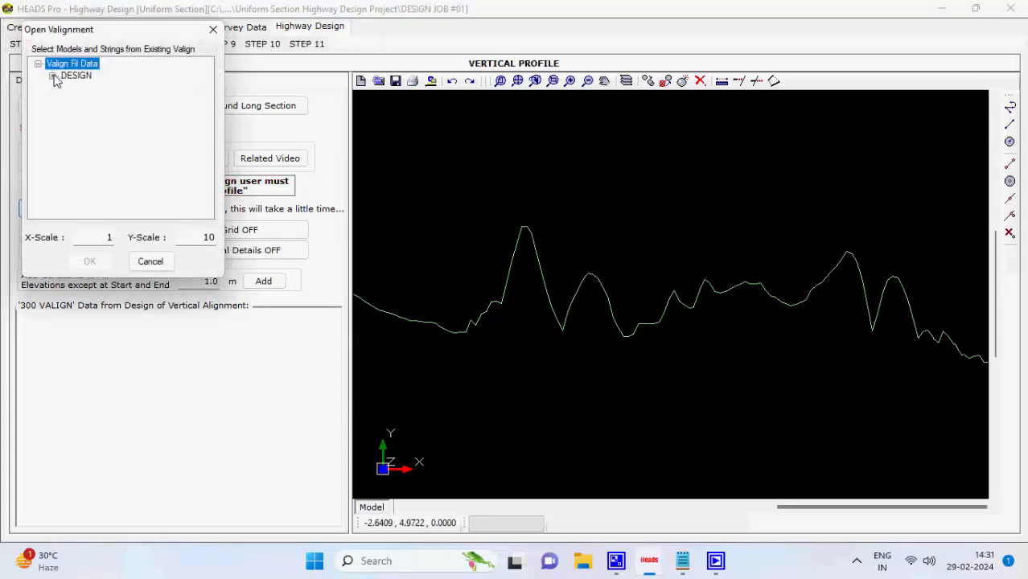
left_click(52, 76)
left_click(82, 90)
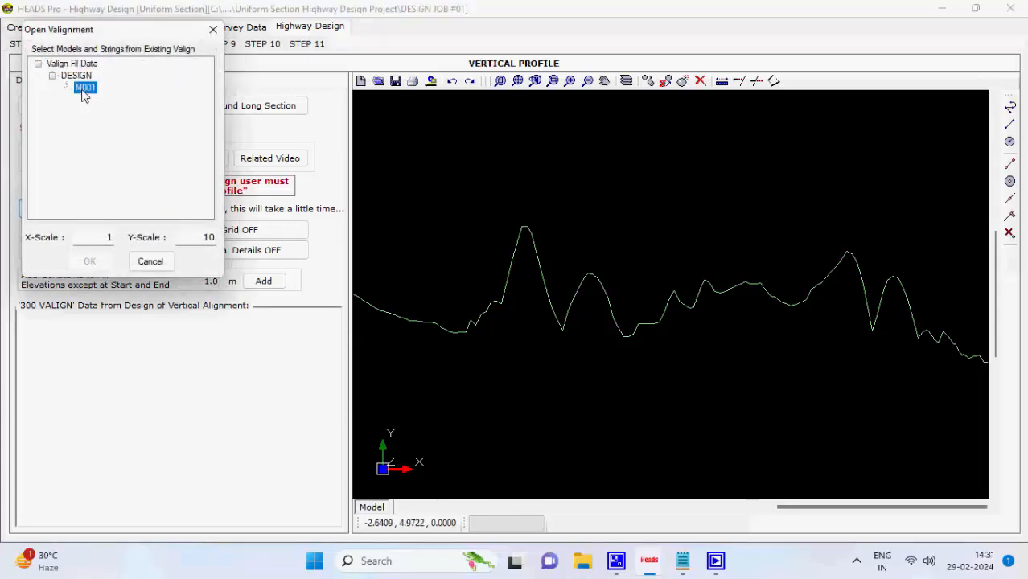
left_click(89, 261)
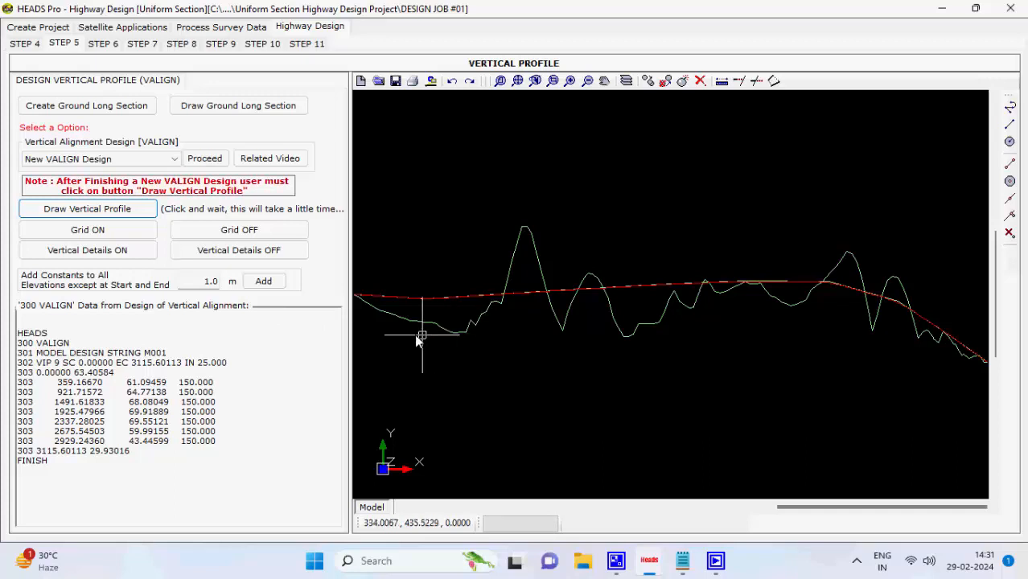
- Overlay a grid with chainage interval 20, level interval 2 and 4 mm text, and show M001's vertical details with 5 mm text
left_click(129, 230)
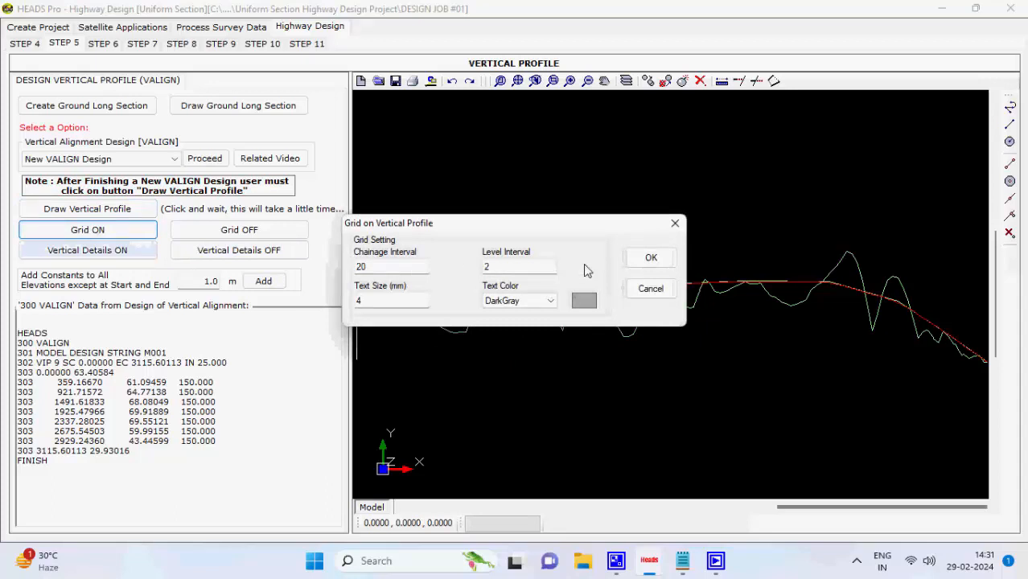
left_click(640, 263)
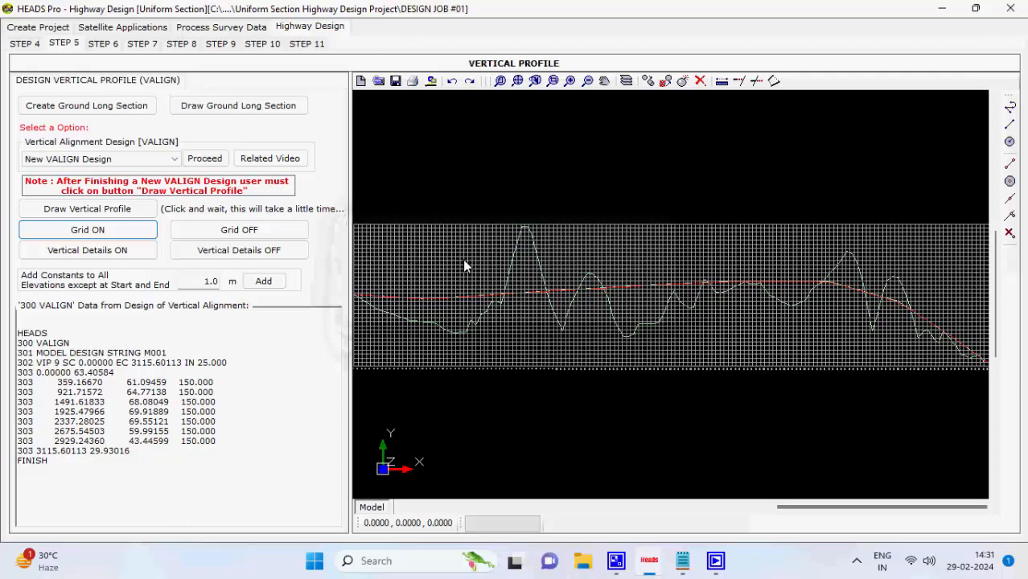
left_click(90, 251)
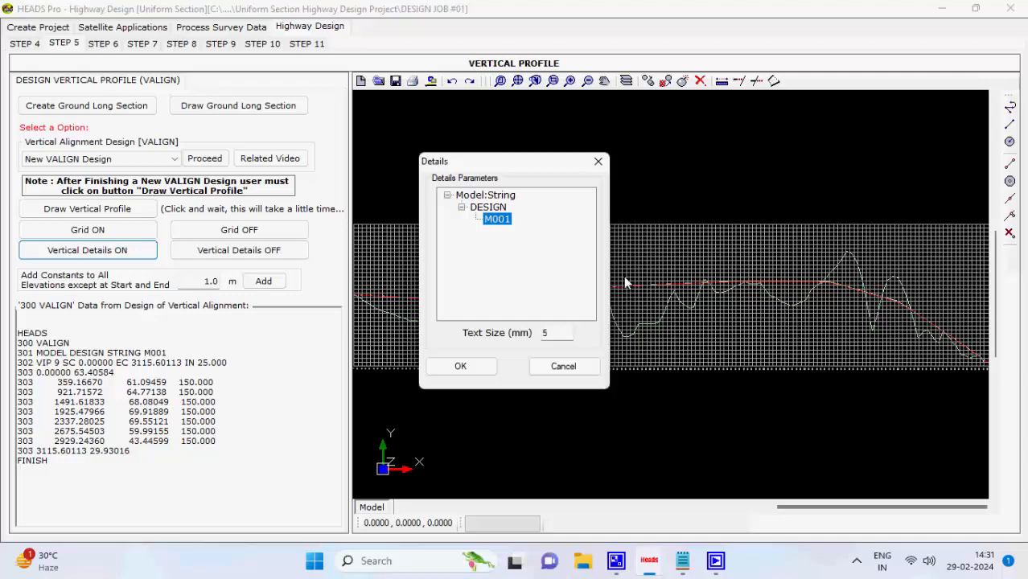
left_click(466, 367)
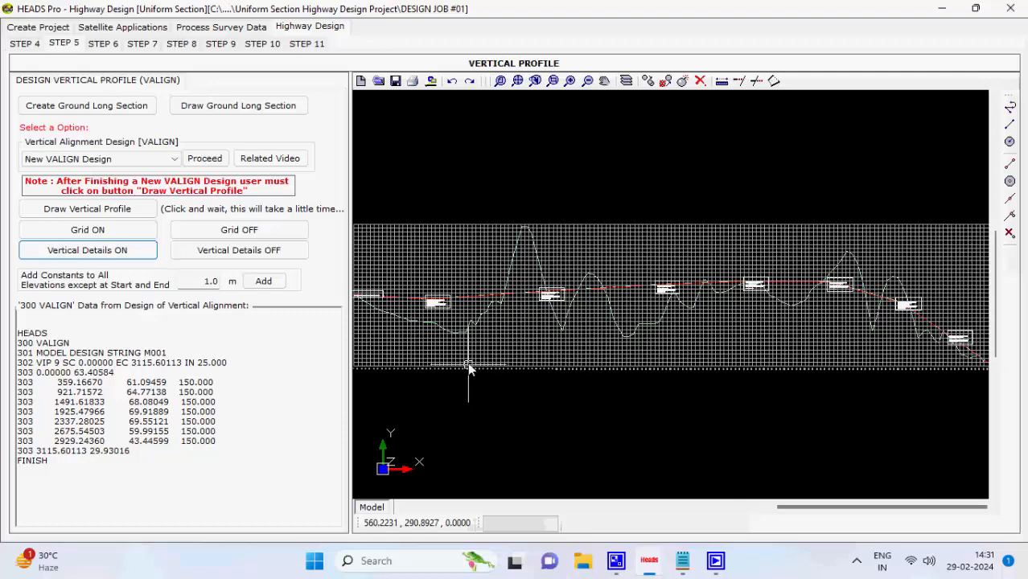
- Save a cross section schedule using TCS01 from chainage 0 to 3115 m at a 25 m interval
left_click(108, 46)
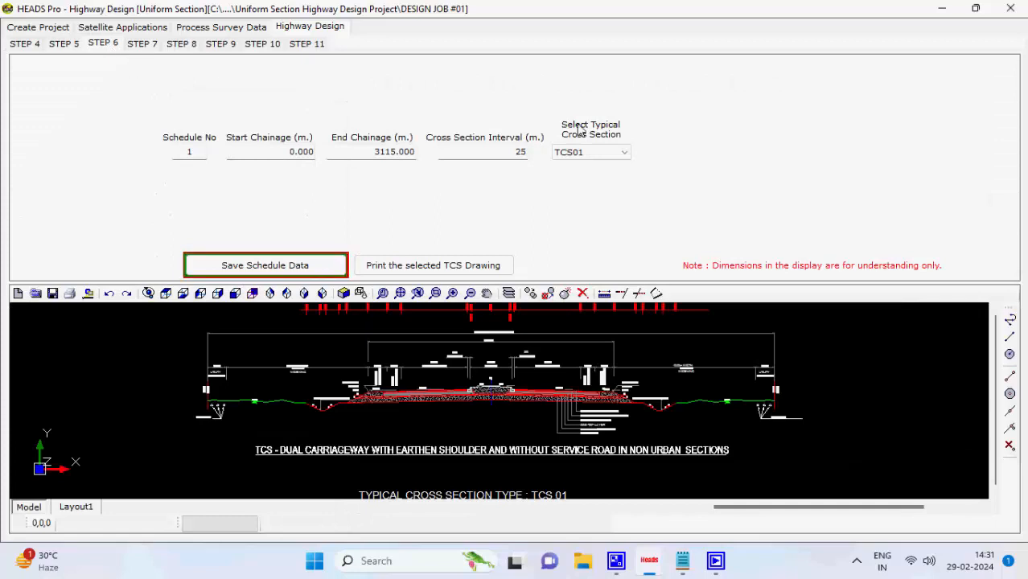
left_click(627, 153)
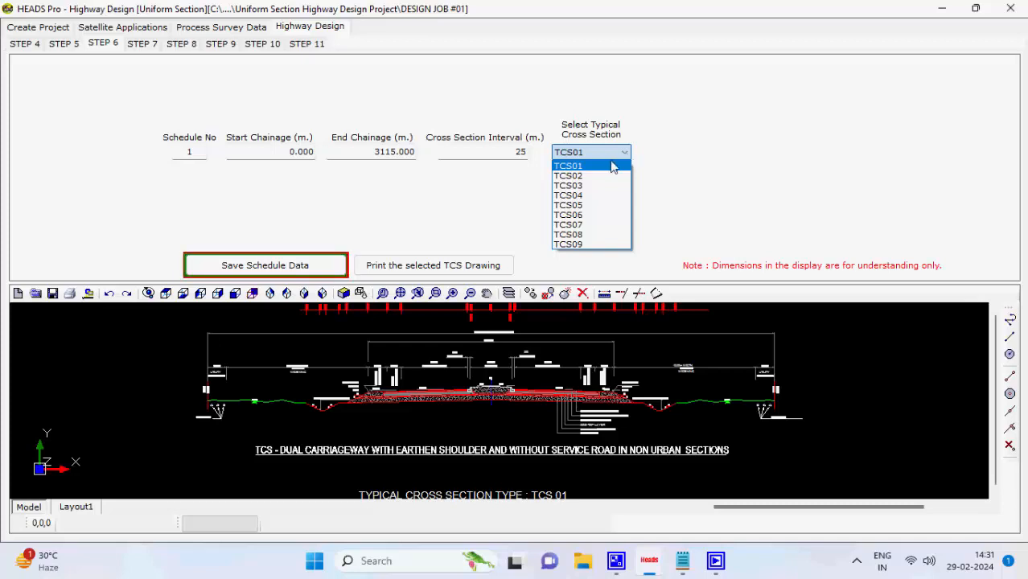
left_click(613, 166)
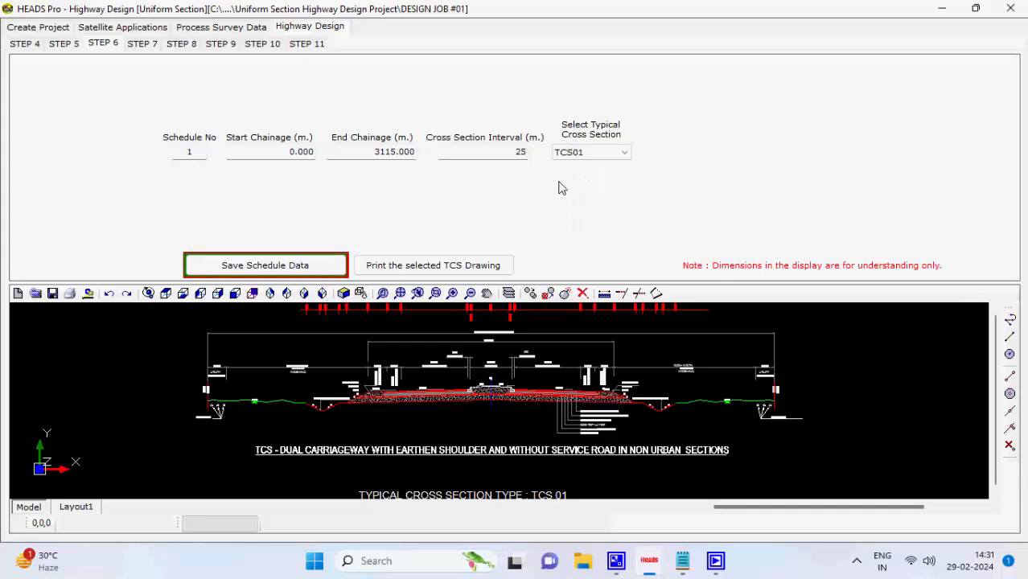
left_click(298, 264)
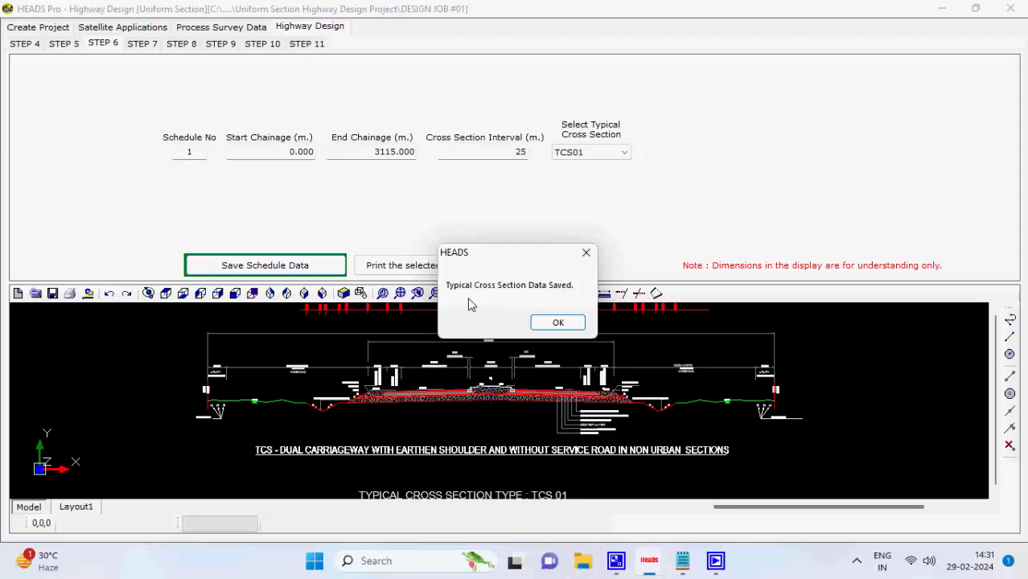
left_click(559, 322)
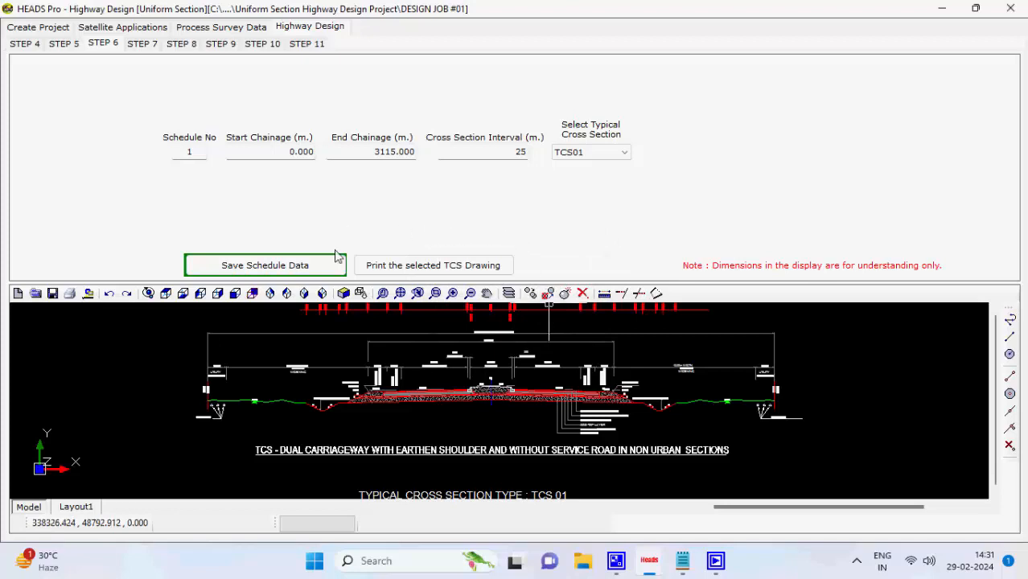
- Save the cross section definition data for TCS01 with its default median strings and 2.5 camber
left_click(144, 45)
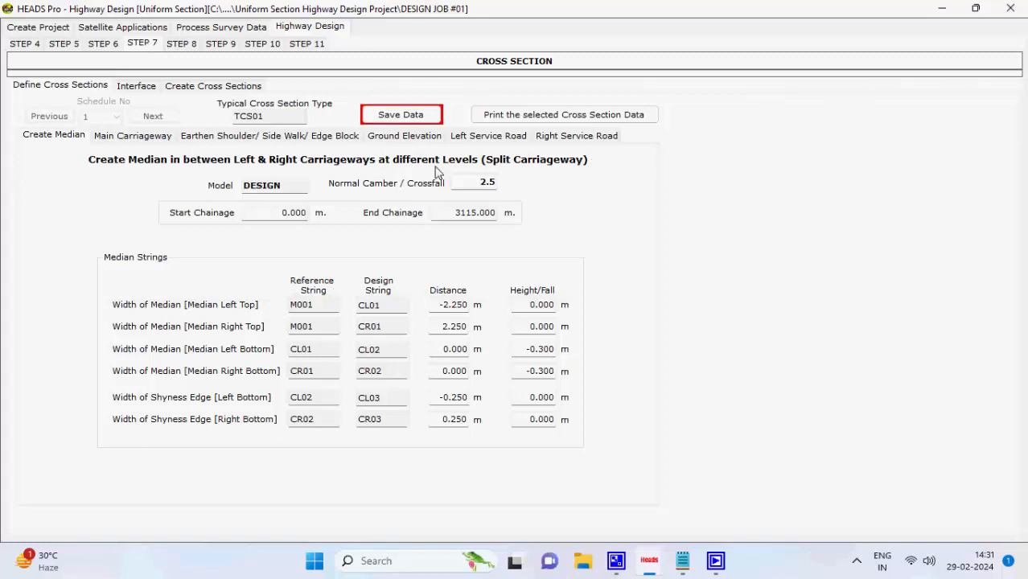
left_click(424, 117)
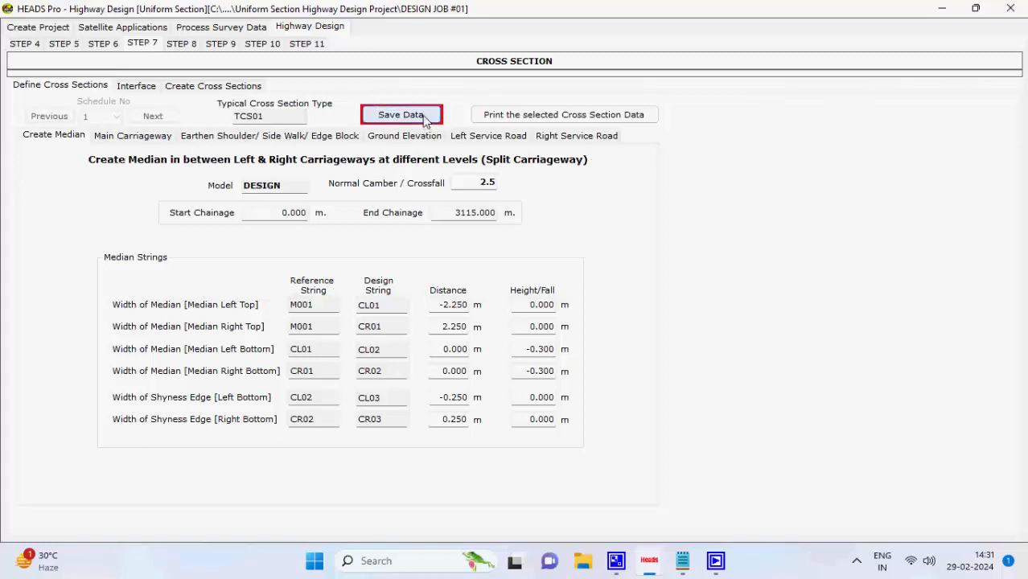
left_click(560, 326)
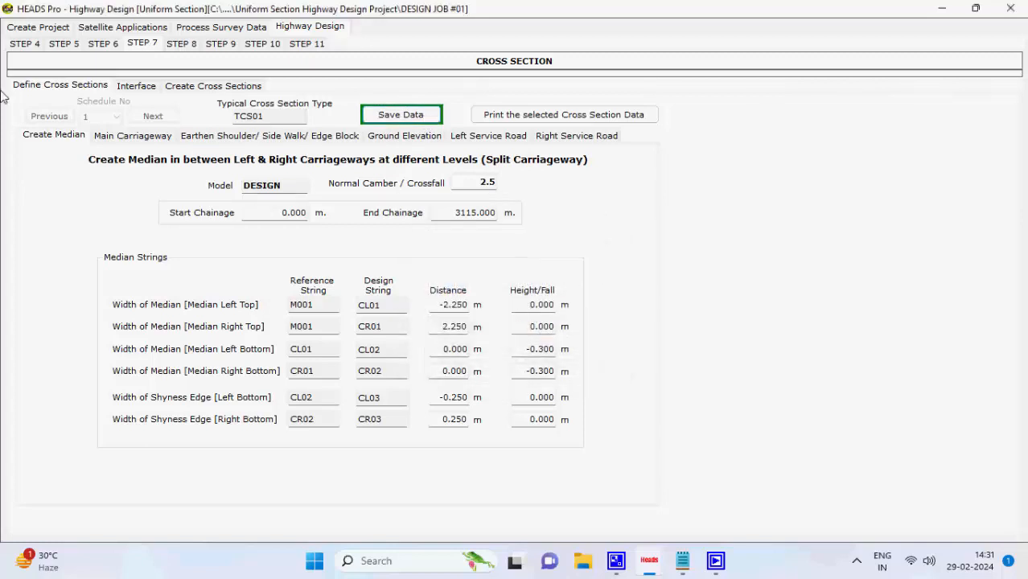
- Start processing the cross section data at a 25 m interval with all items enabled, and run the first OFFSET item
left_click(129, 86)
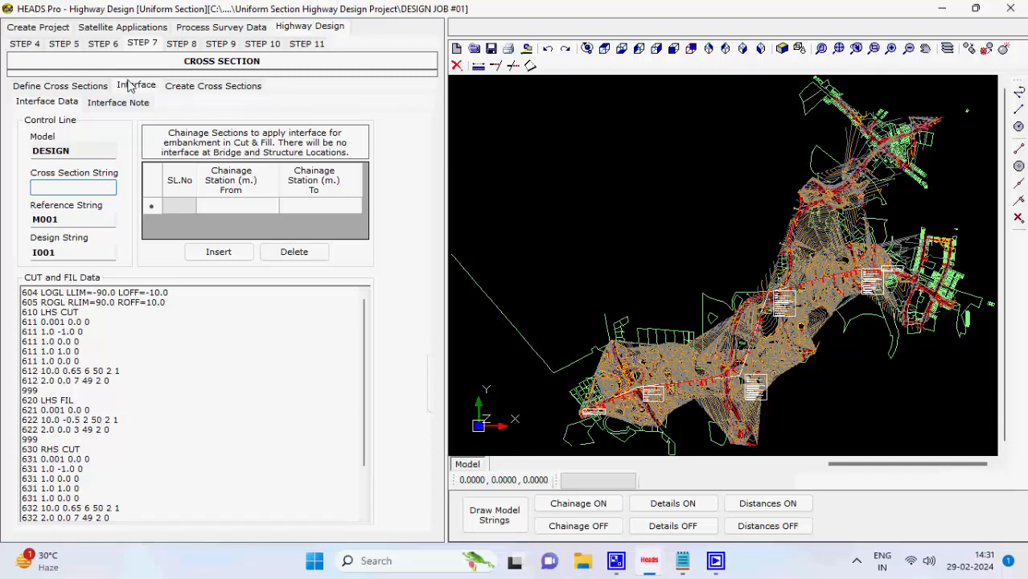
left_click(177, 88)
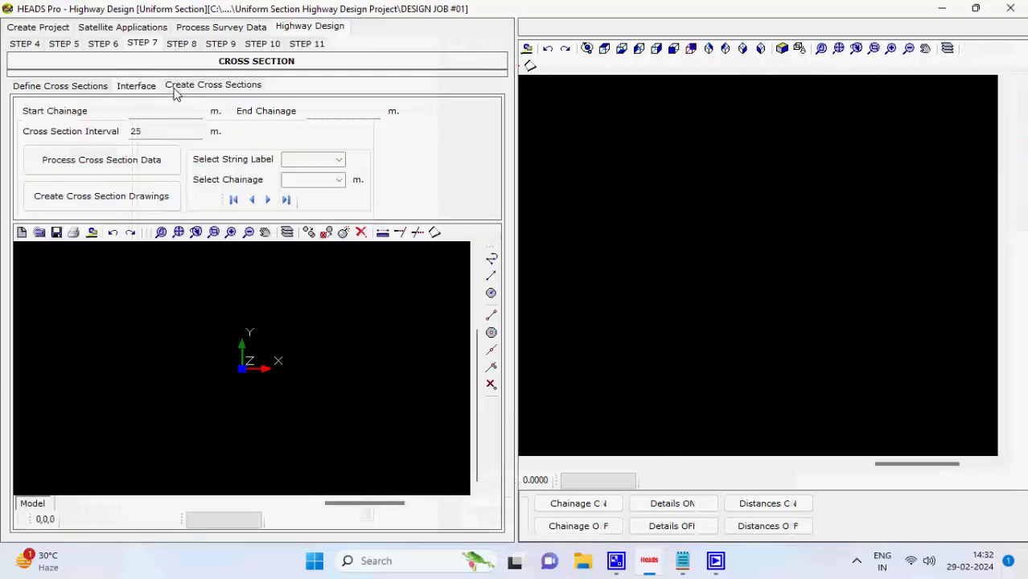
left_click(151, 164)
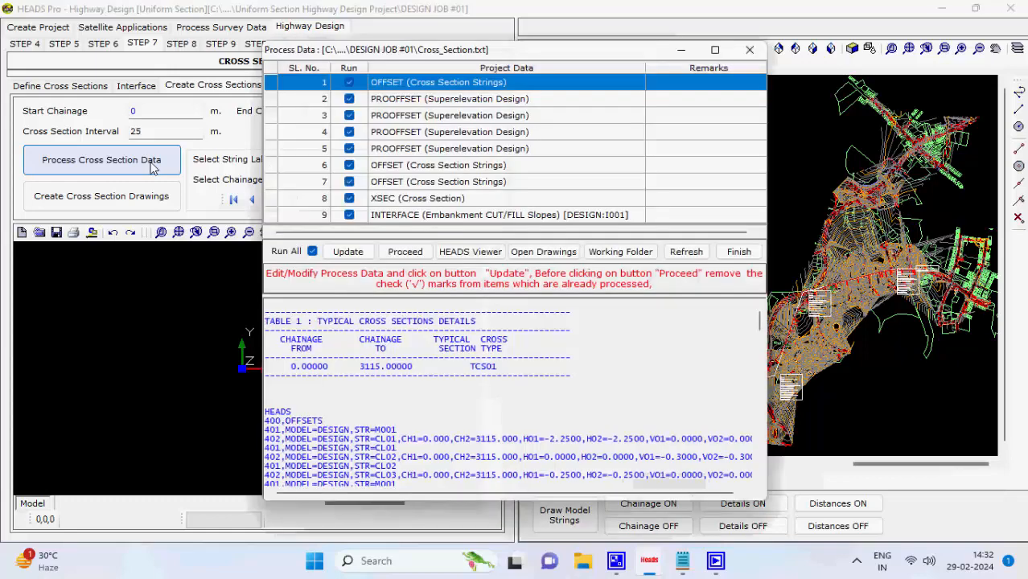
left_click(410, 253)
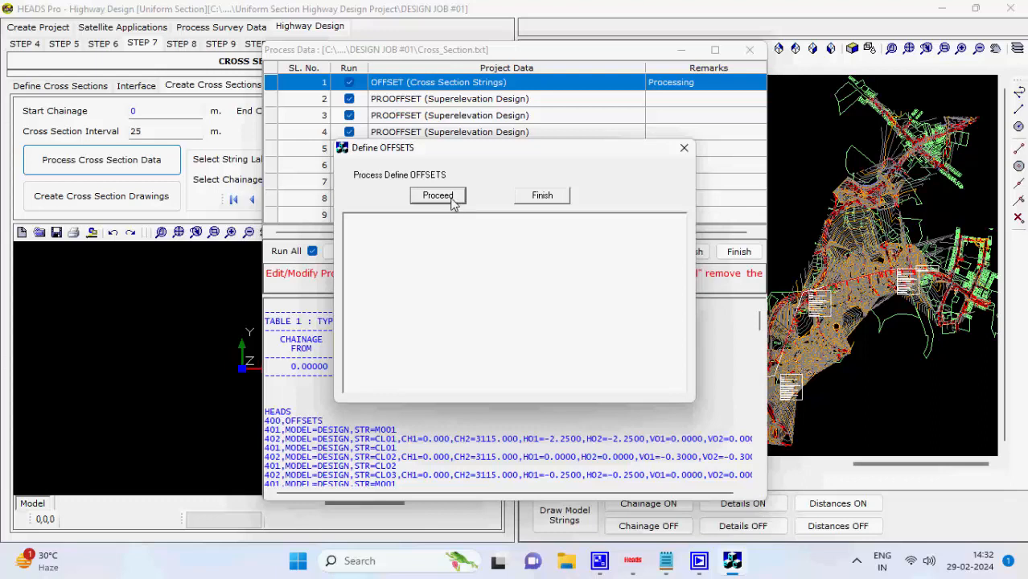
left_click(453, 200)
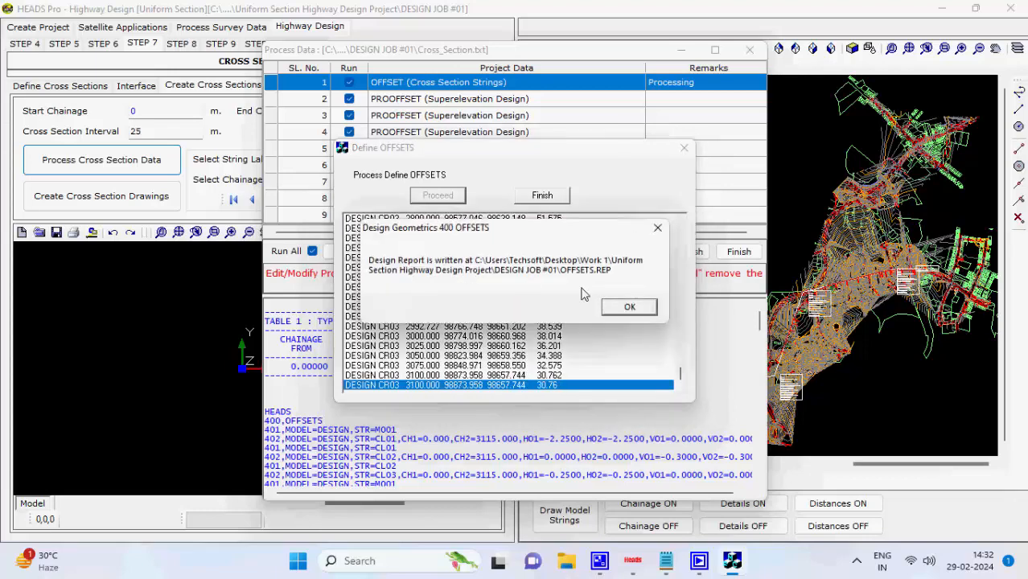
left_click(636, 307)
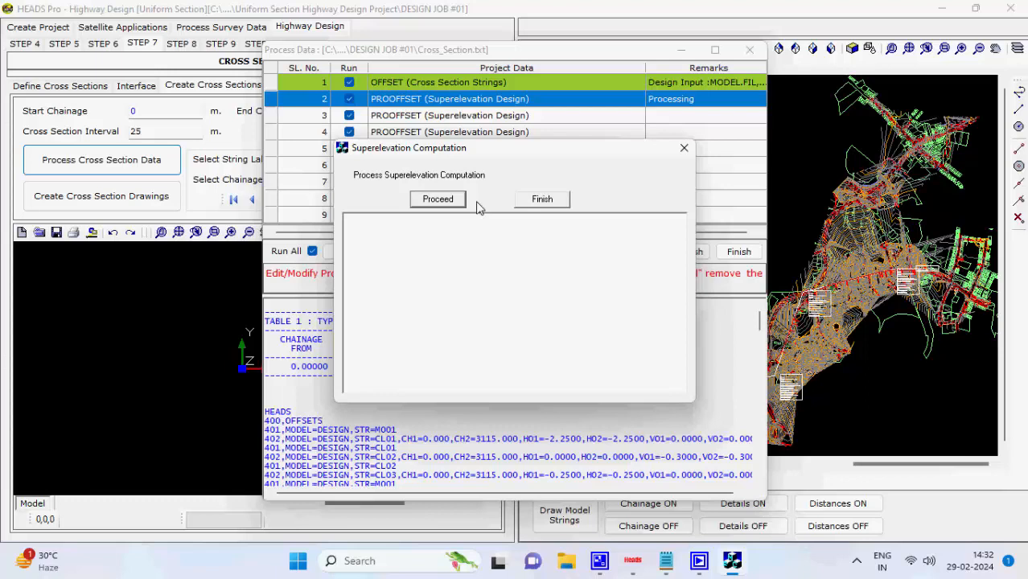
- Process the second and third items, the superelevation designs for DESIGN strings CL04 and CR04, and finish each computation
left_click(439, 200)
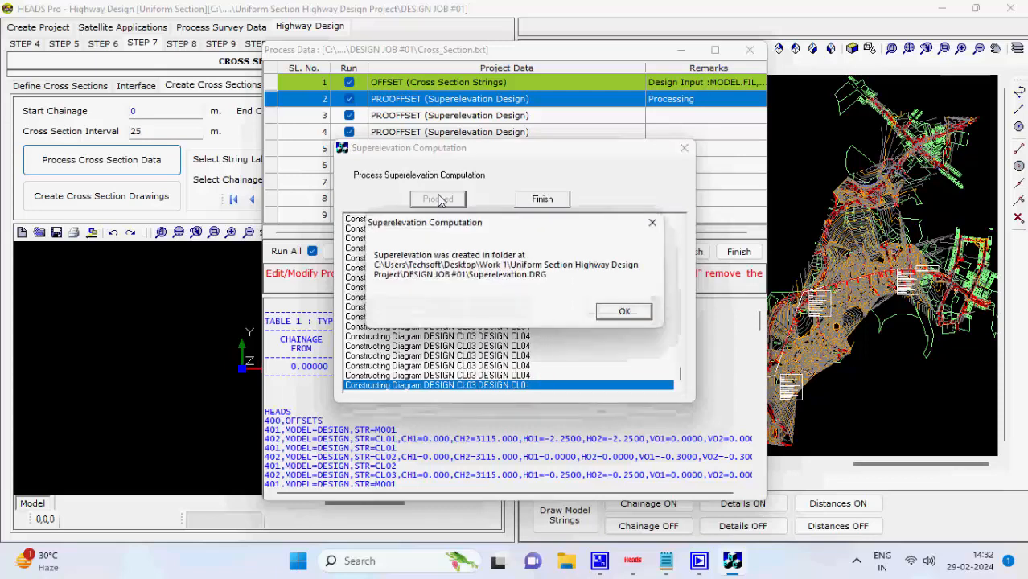
left_click(625, 310)
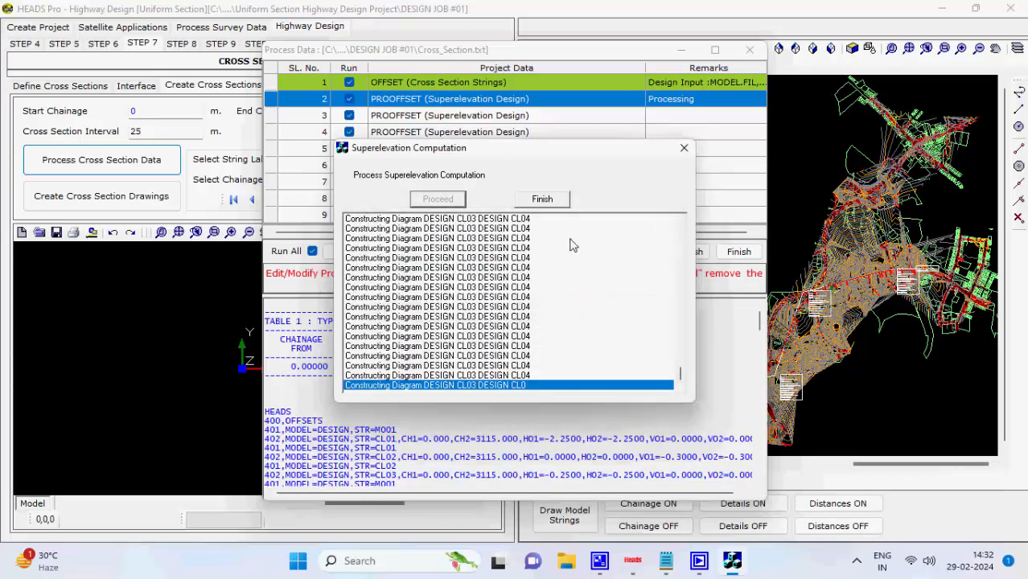
left_click(546, 200)
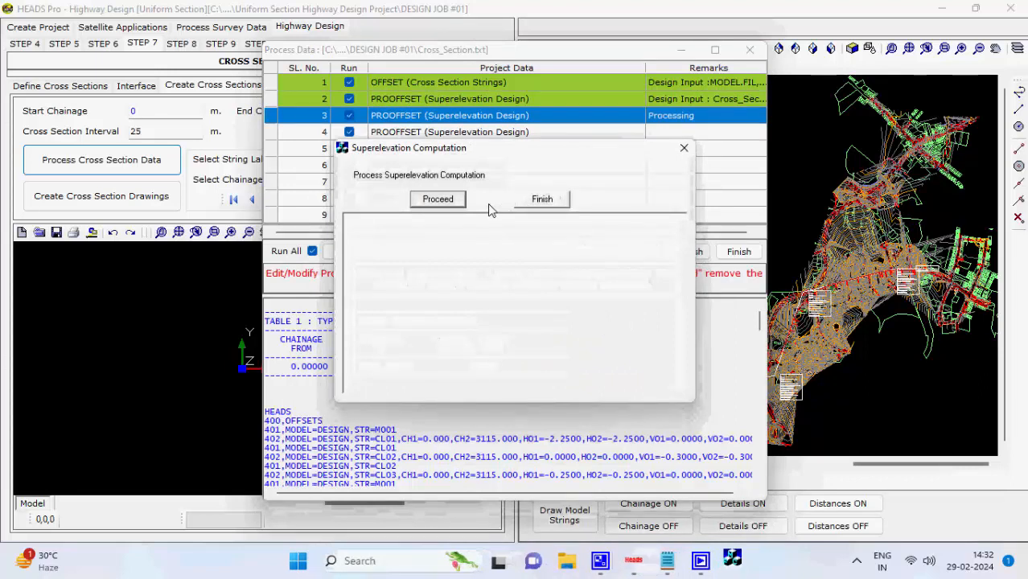
left_click(449, 201)
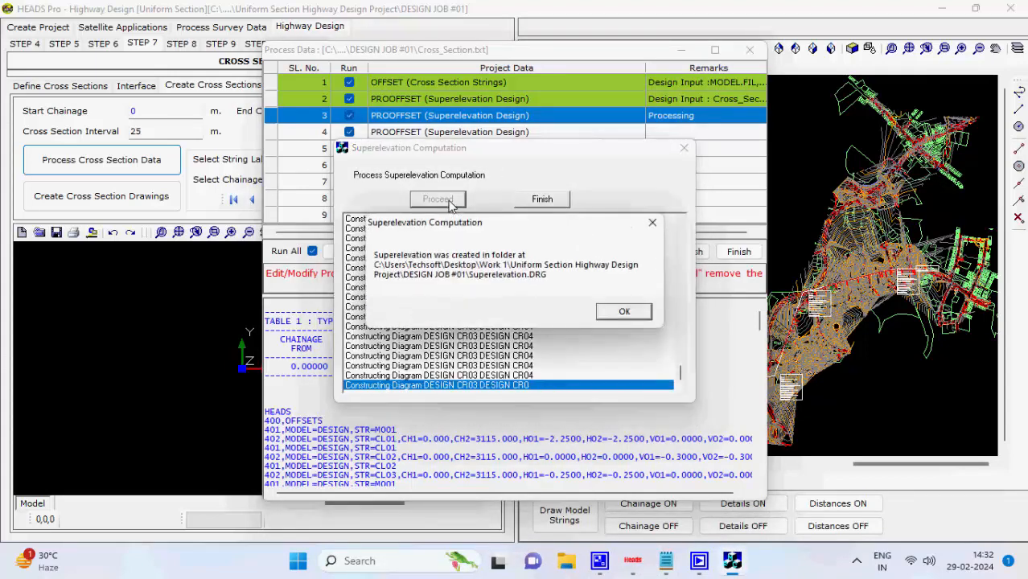
left_click(626, 313)
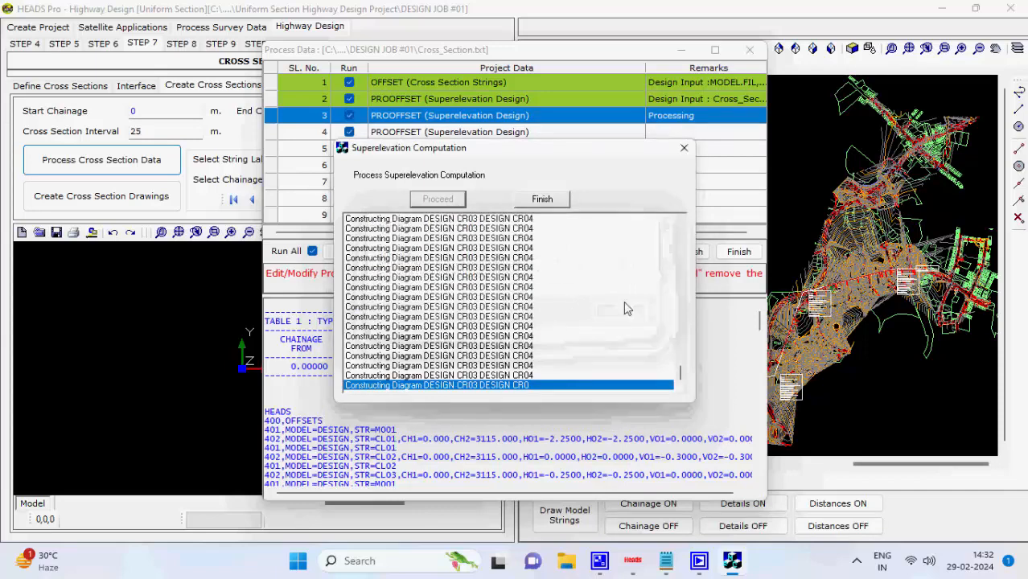
left_click(544, 201)
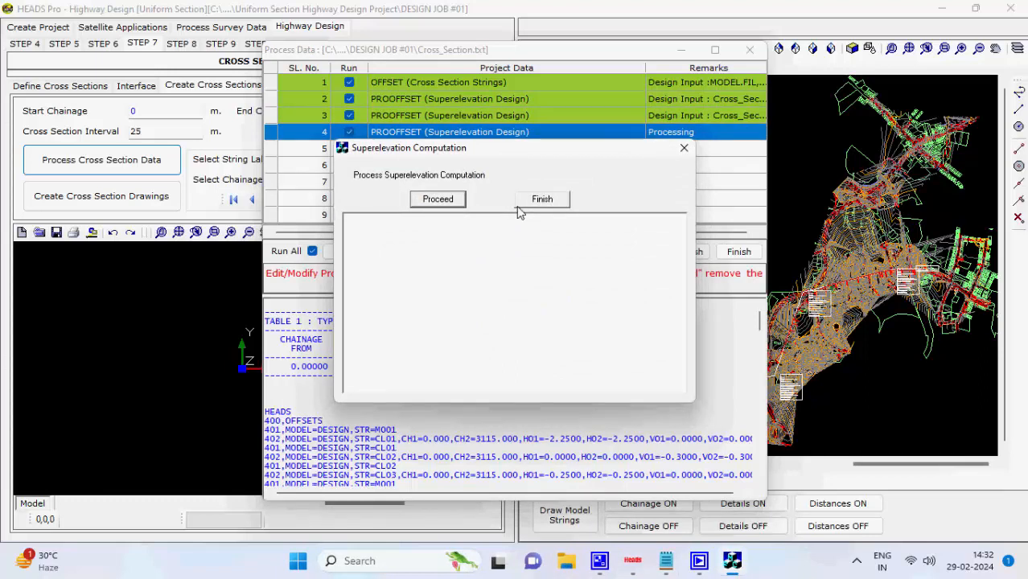
- Process the fourth and fifth items, the superelevation designs for DESIGN strings CL05 and CR05, and finish each computation
left_click(447, 200)
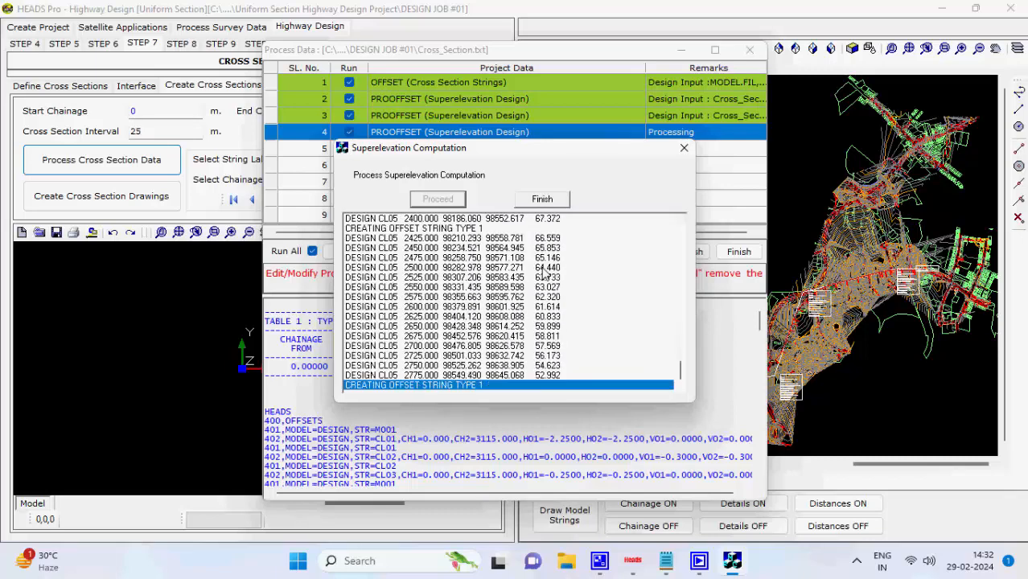
left_click(624, 311)
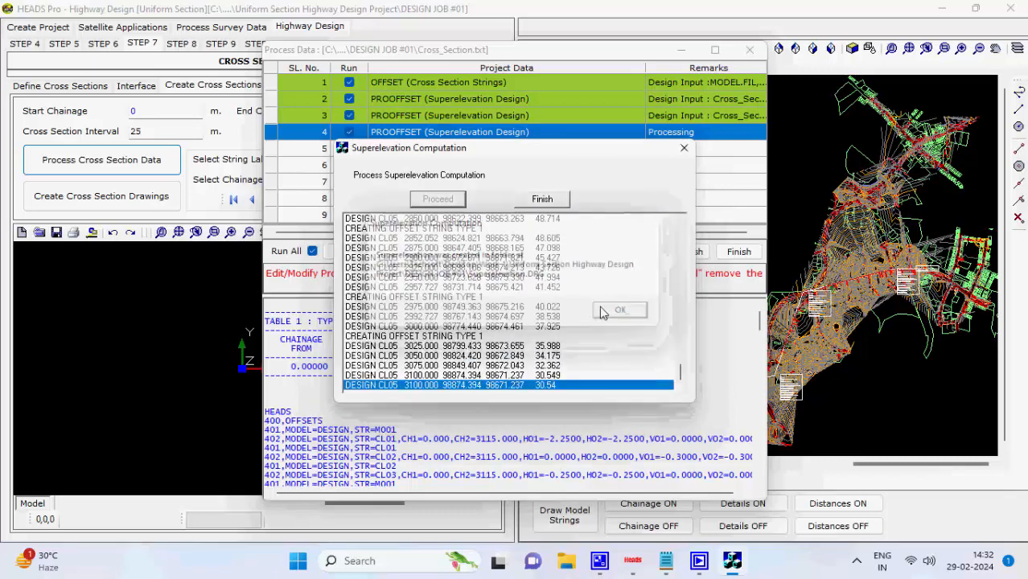
left_click(541, 201)
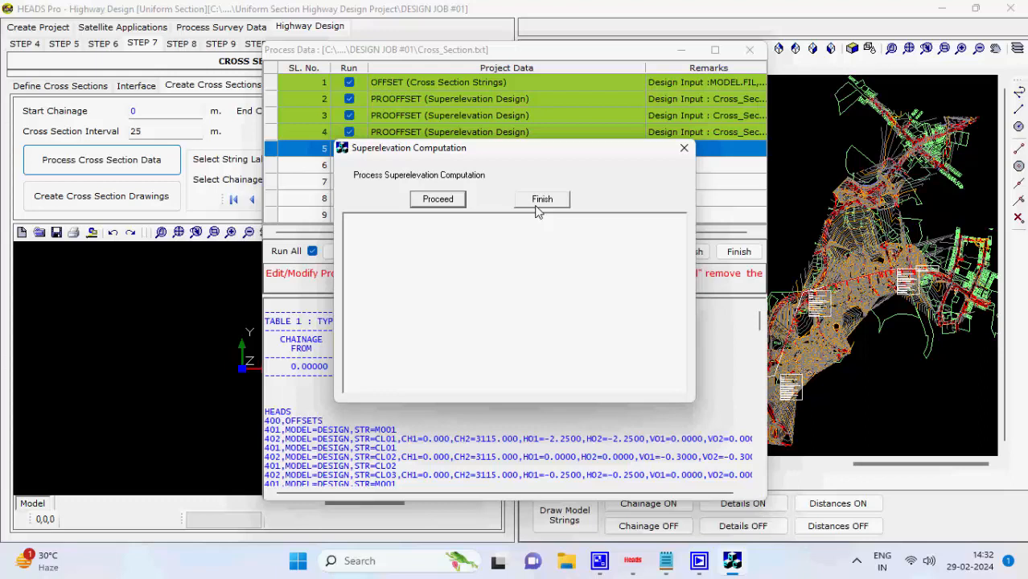
left_click(439, 201)
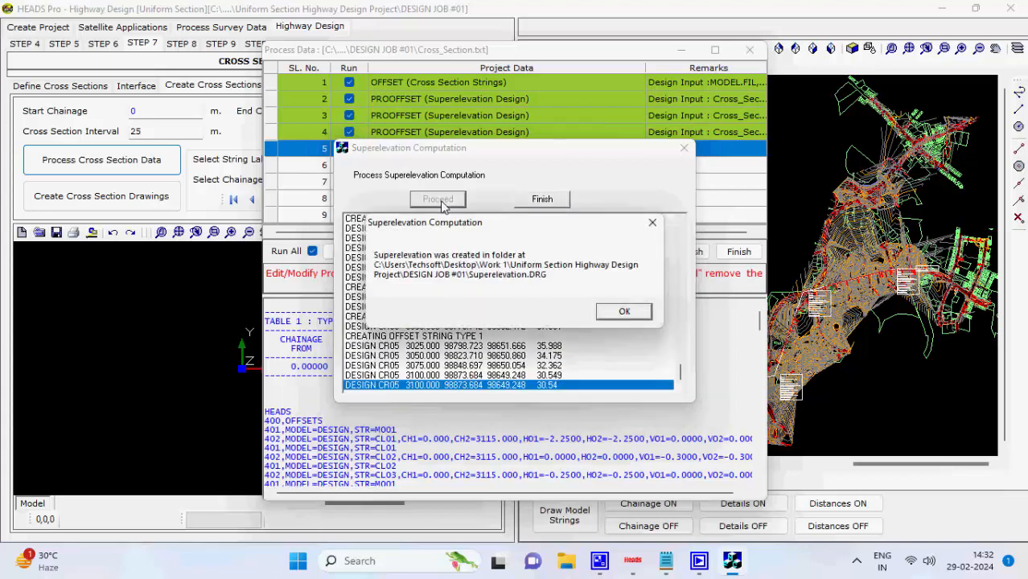
left_click(621, 315)
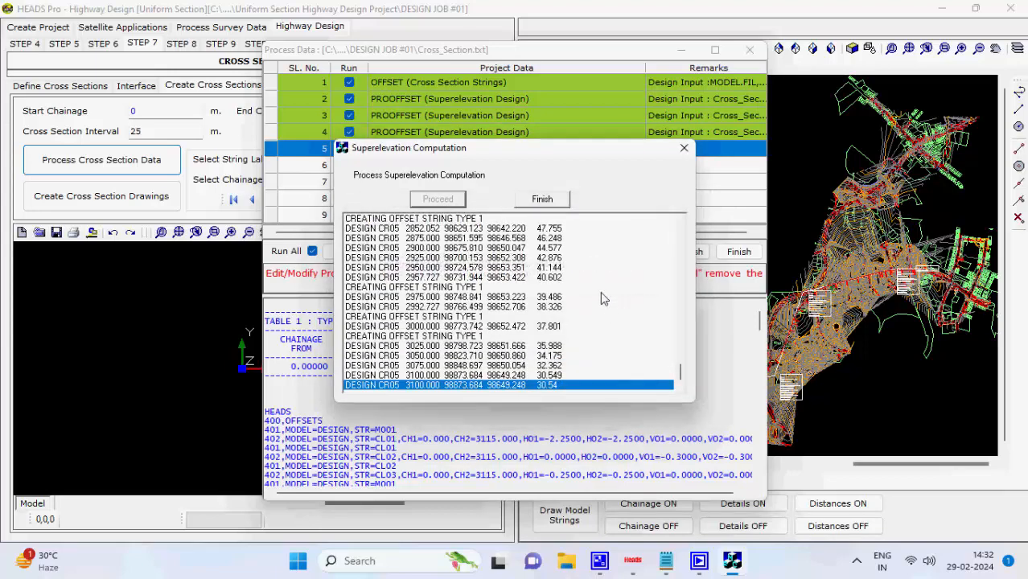
left_click(544, 201)
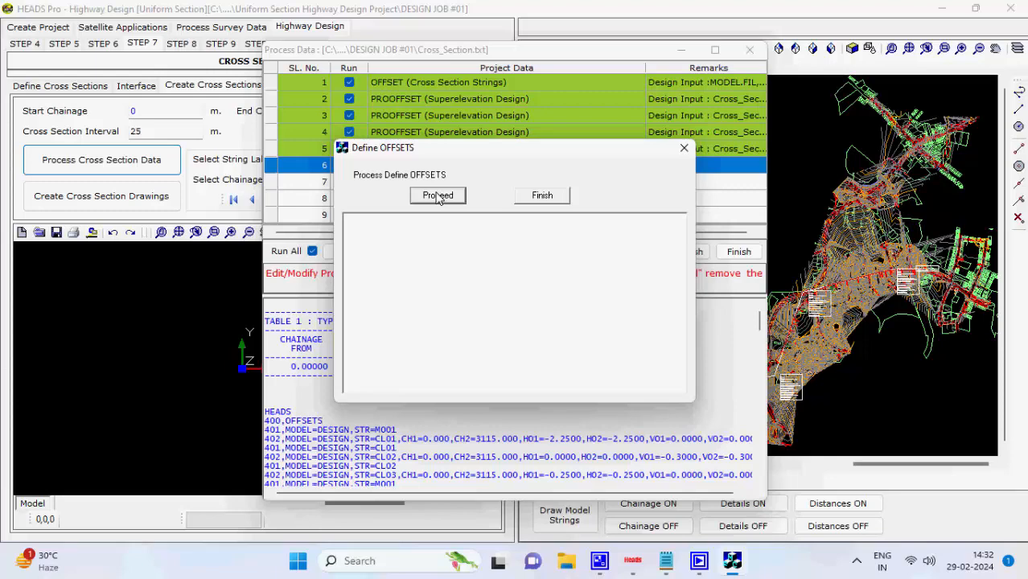
- Process the sixth and seventh items, the OFFSET cross section strings ending with DESIGN strings CR06 and CR07, and finish each computation
left_click(438, 197)
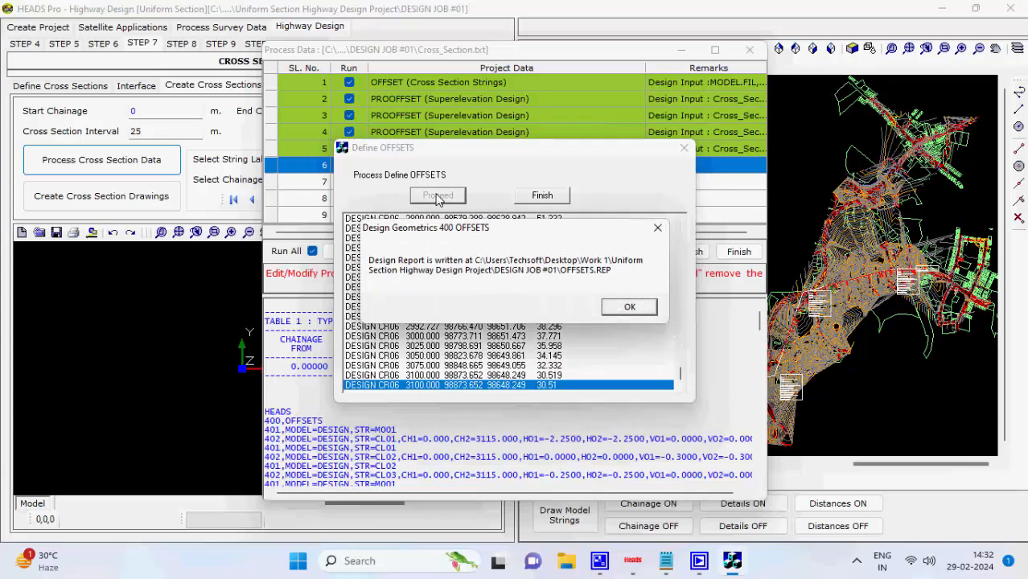
left_click(625, 307)
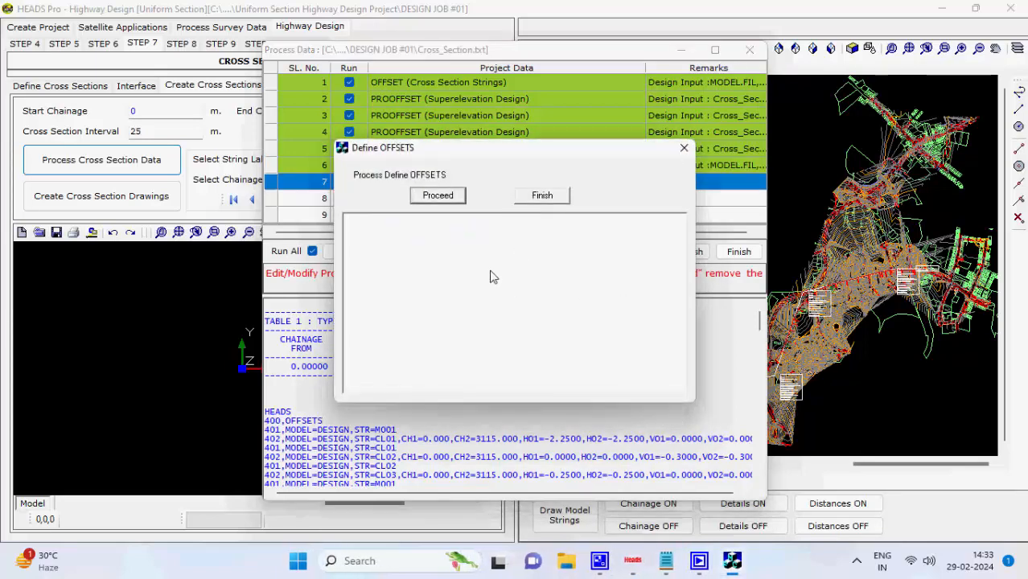
left_click(438, 198)
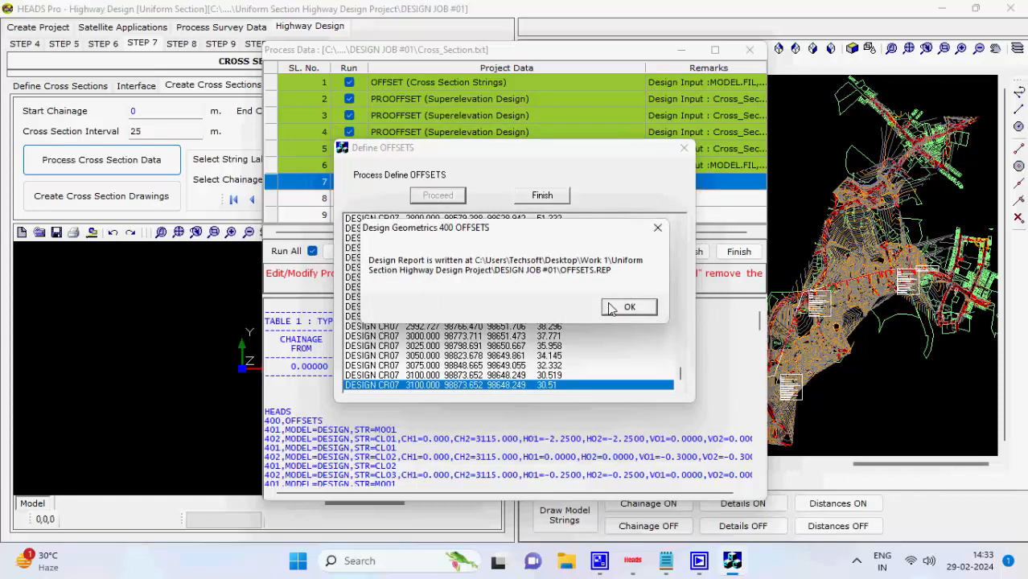
left_click(611, 308)
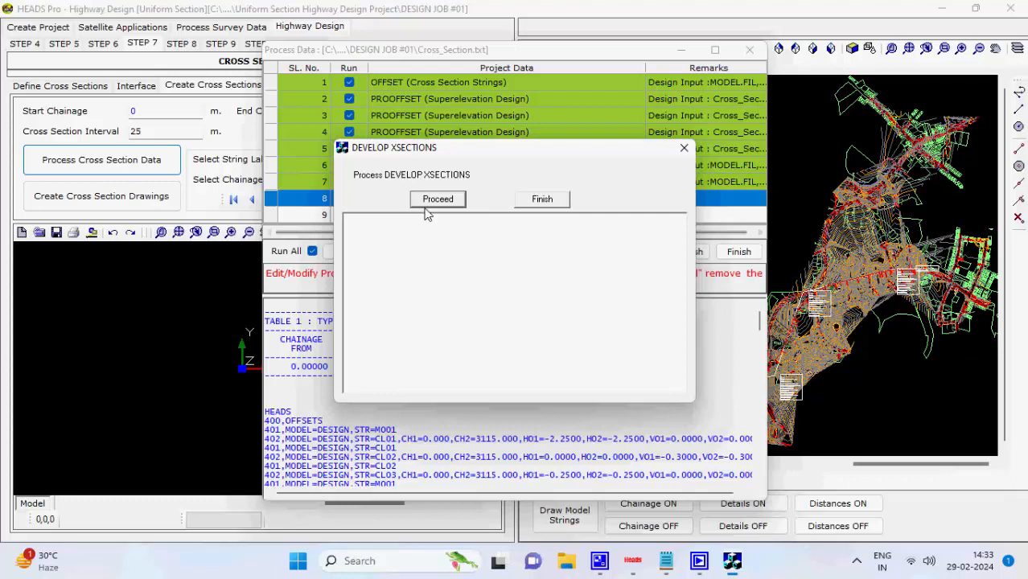
- Process the eighth item, the XSEC cross section development, accept its notices and finish the computation
left_click(428, 204)
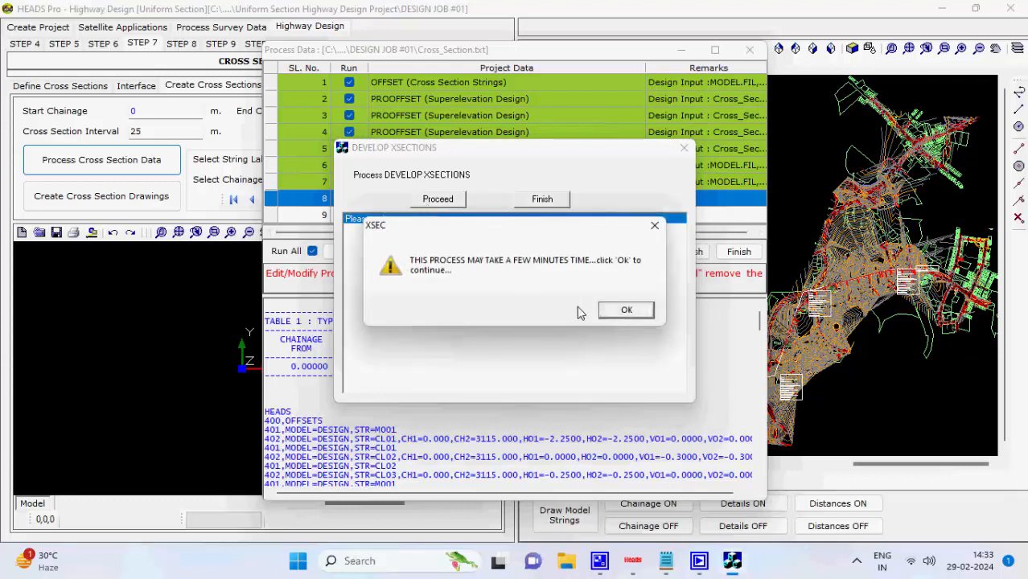
left_click(626, 312)
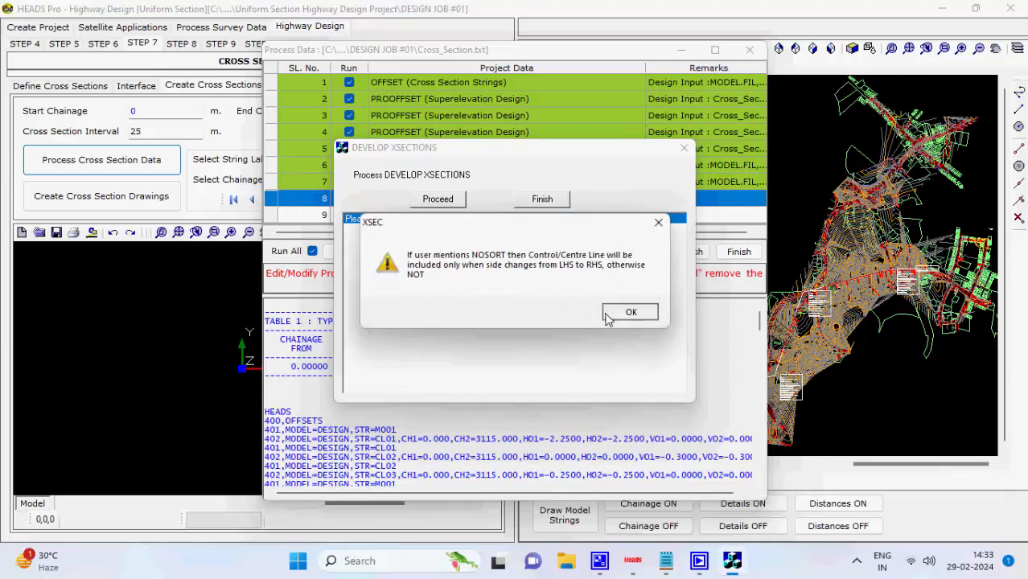
left_click(609, 314)
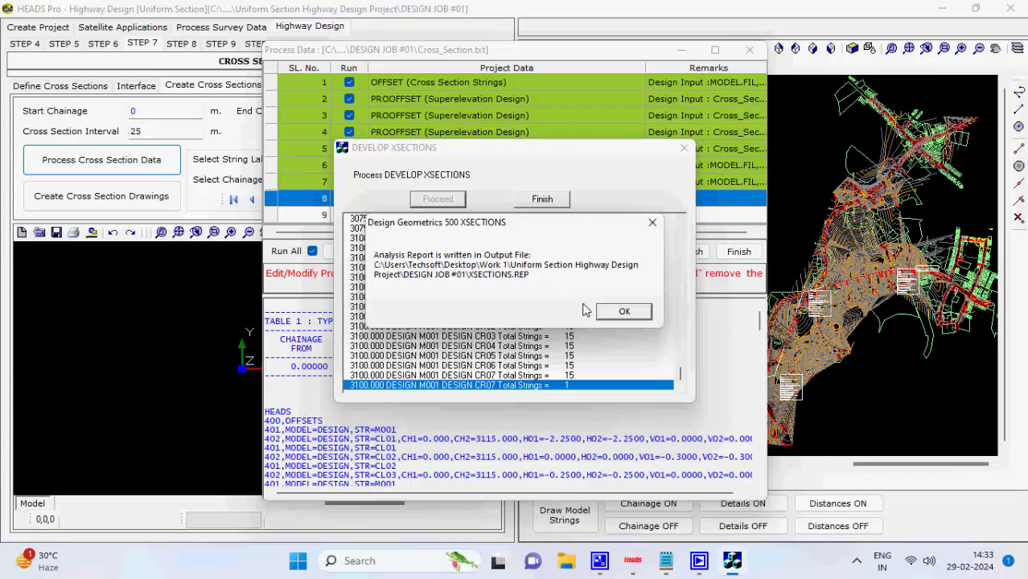
left_click(621, 311)
left_click(543, 199)
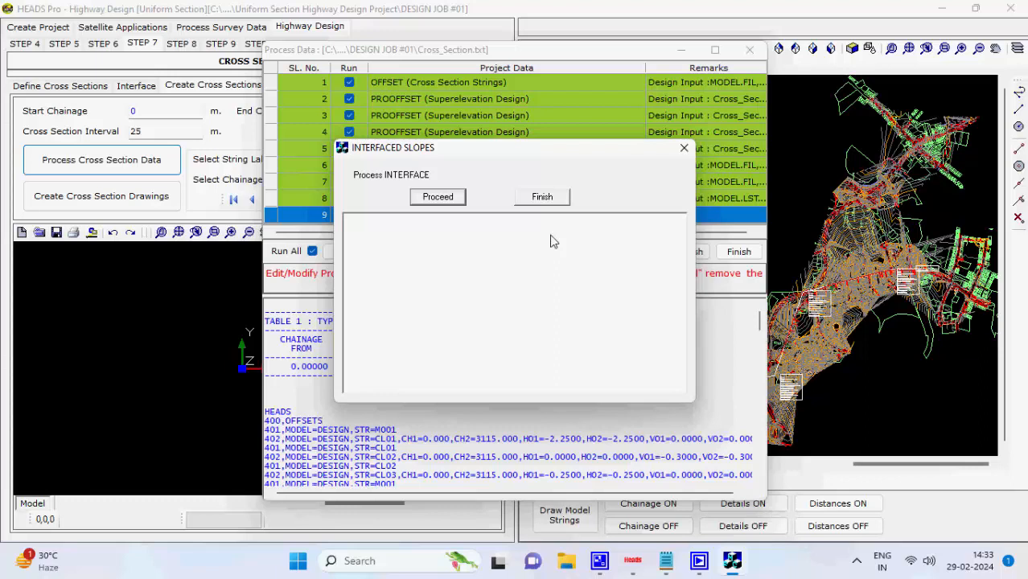
- Process the ninth item, the INTERFACE embankment cut/fill slopes for DESIGN string I001, and finish the computation
left_click(440, 197)
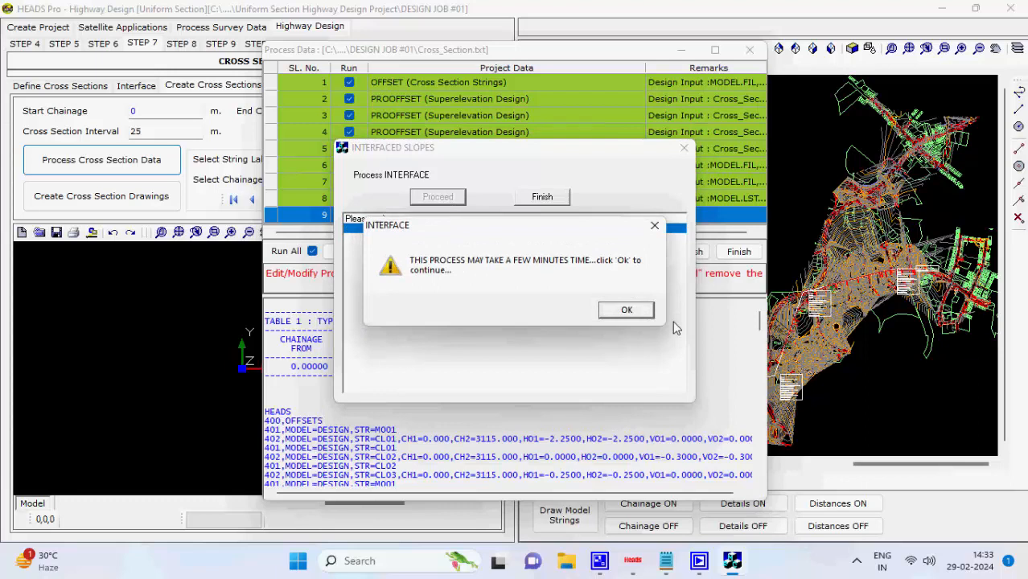
left_click(643, 310)
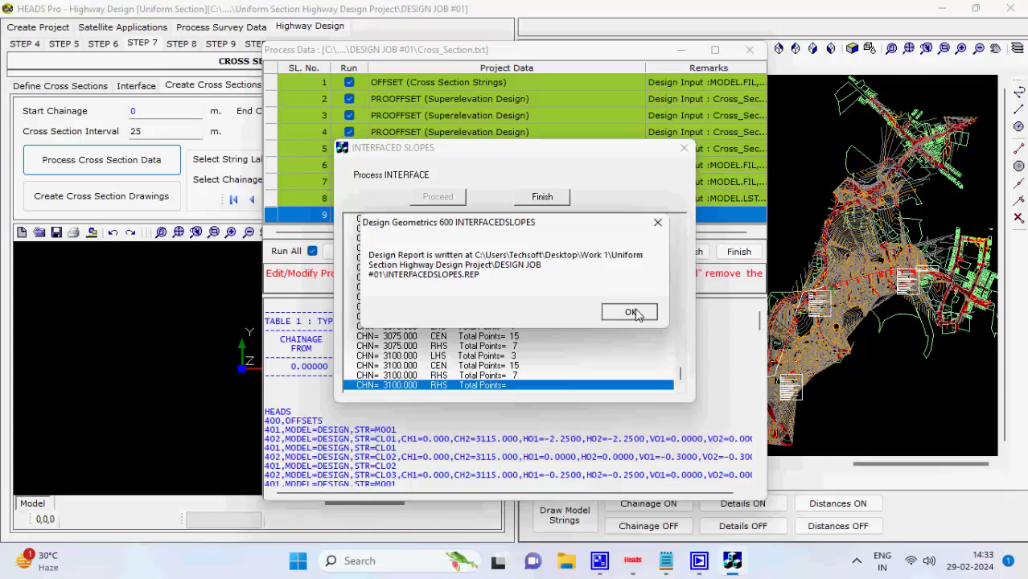
left_click(631, 312)
left_click(550, 197)
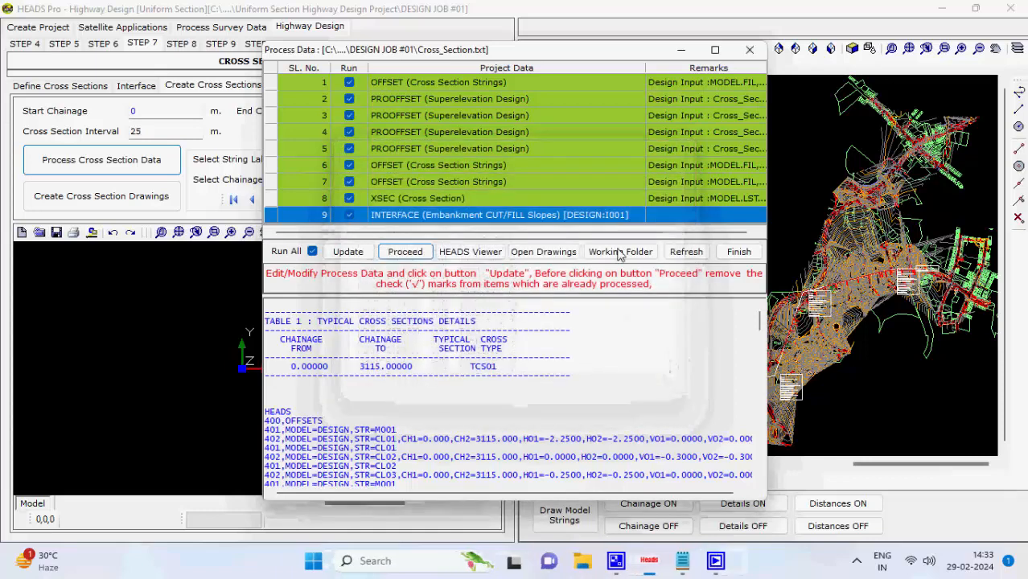
- Finish the cross section data processing with all DESIGN model strings drawn on the plan, and create the cross section drawings
left_click(730, 254)
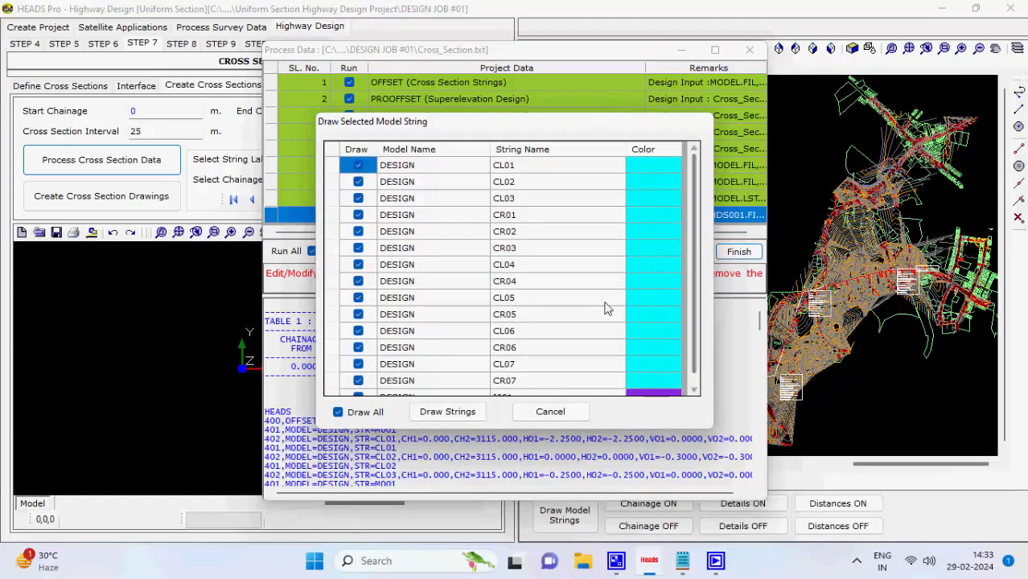
left_click(435, 413)
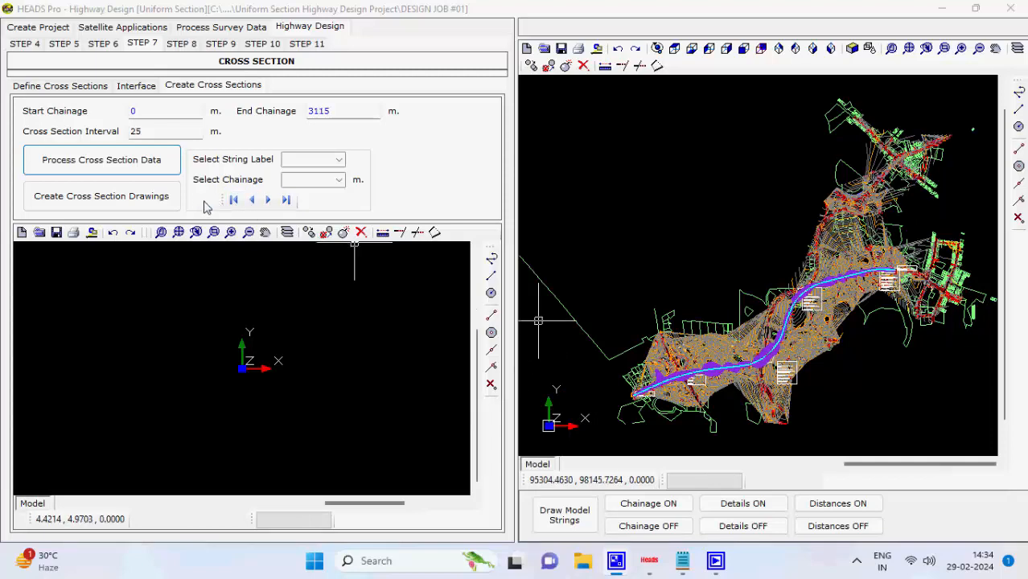
left_click(179, 201)
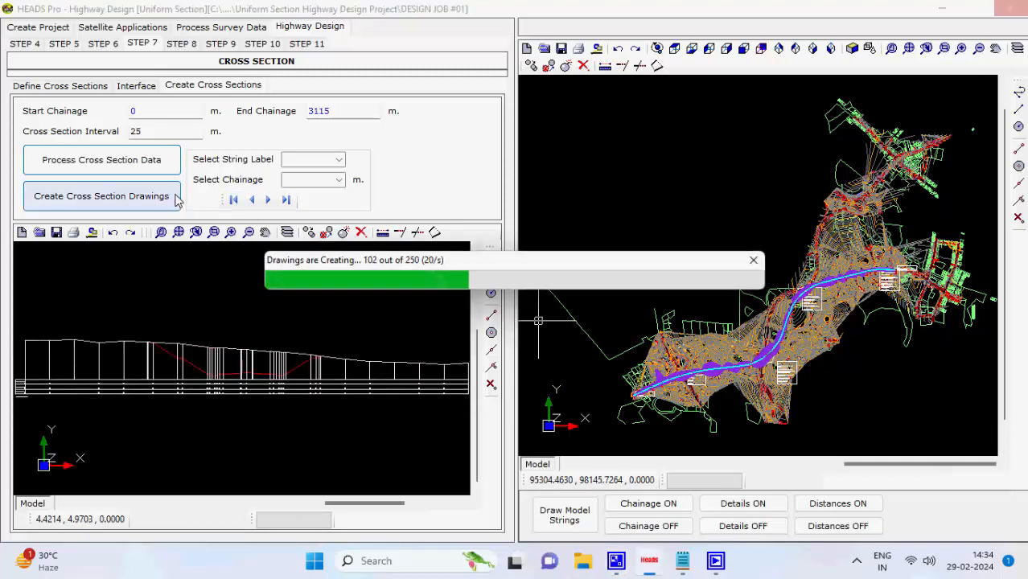
- View the I001 cross section drawings at chainages 25, 75, 100 and 125 m, and return to the first section
left_click(342, 185)
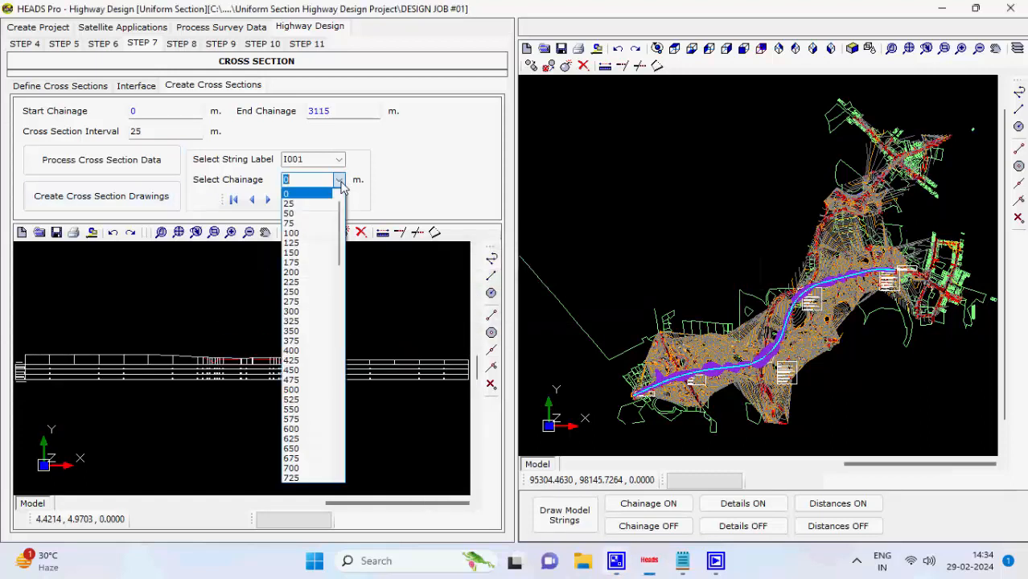
left_click(313, 206)
left_click(339, 181)
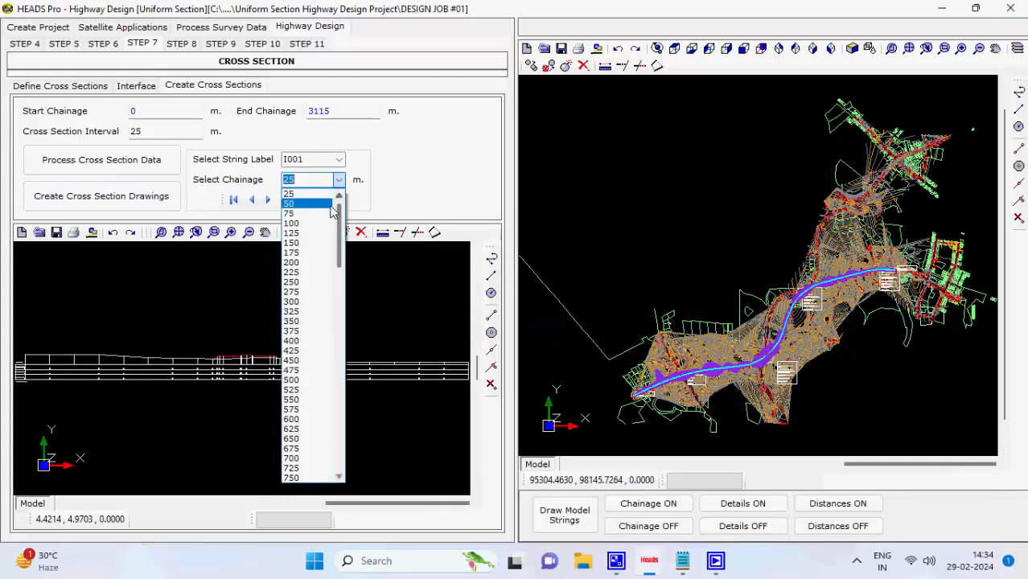
left_click(330, 216)
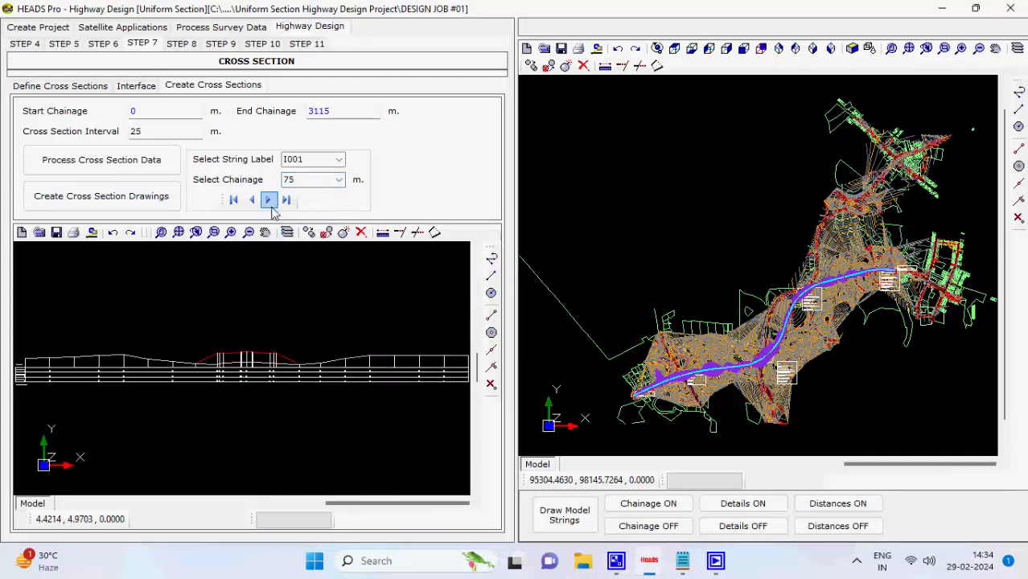
left_click(270, 206)
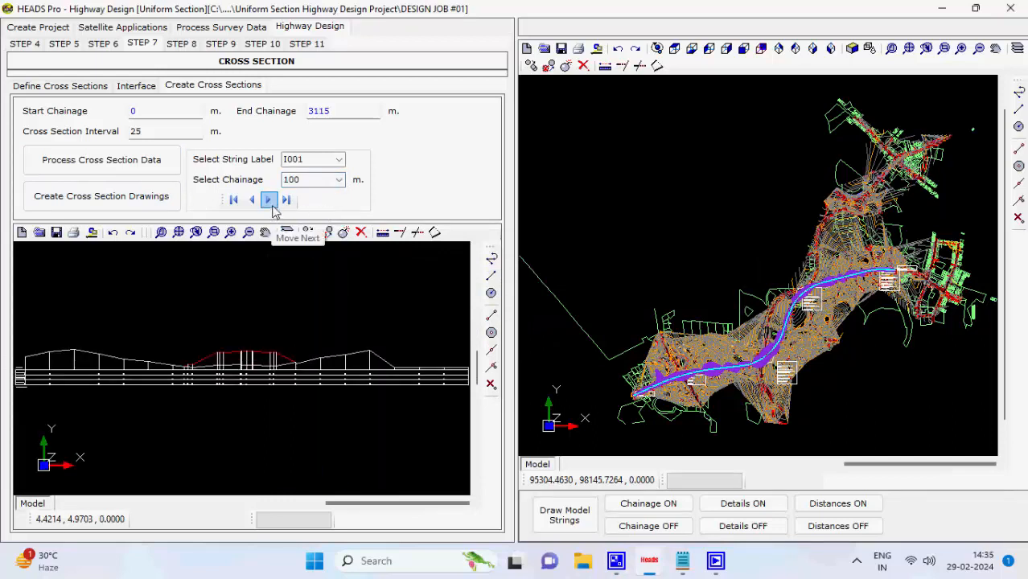
left_click(274, 207)
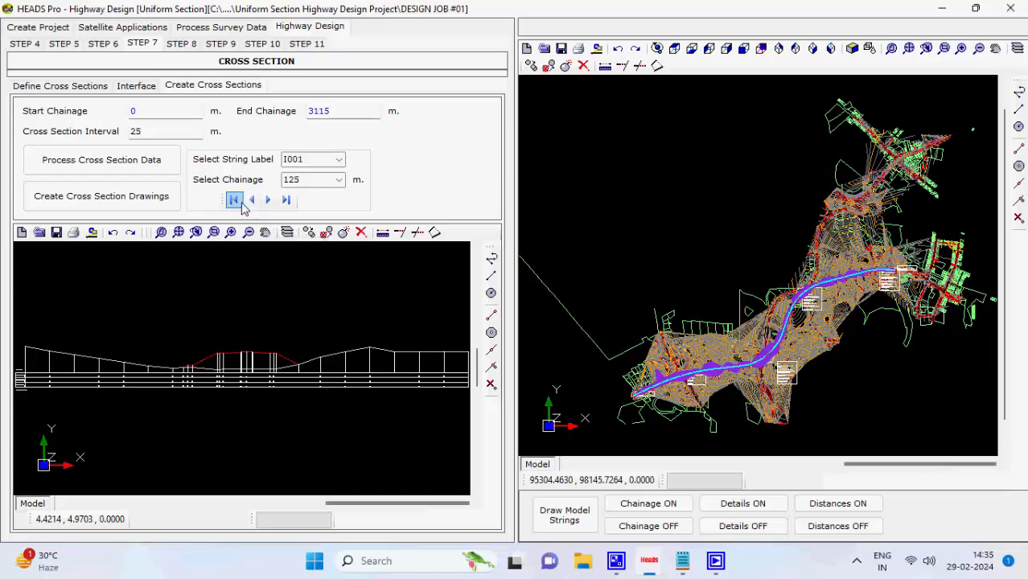
left_click(235, 202)
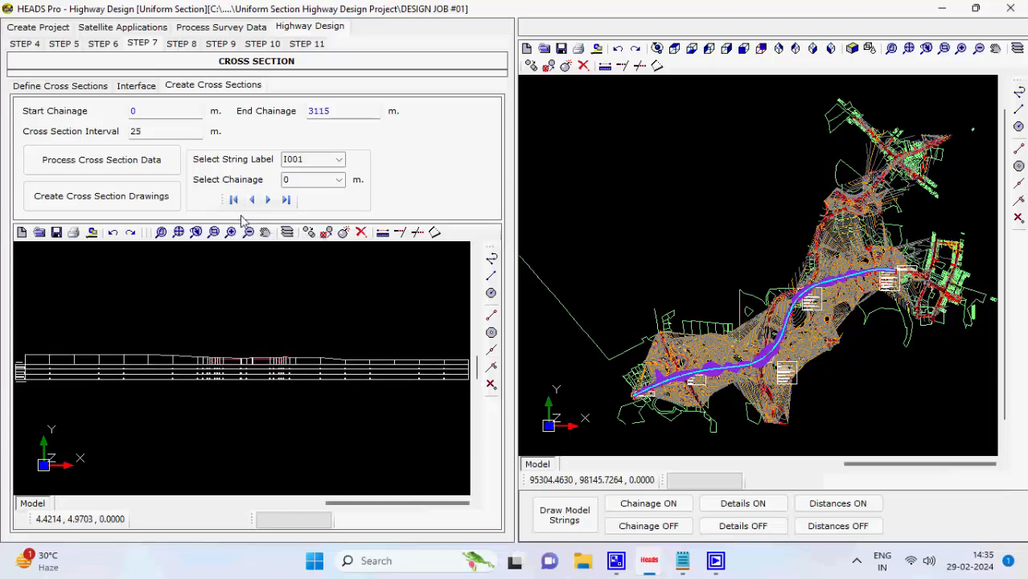
- Define the pavement layers for TCS01 with the default BC, DBM and WMM data for both main carriageways, and save them
left_click(189, 46)
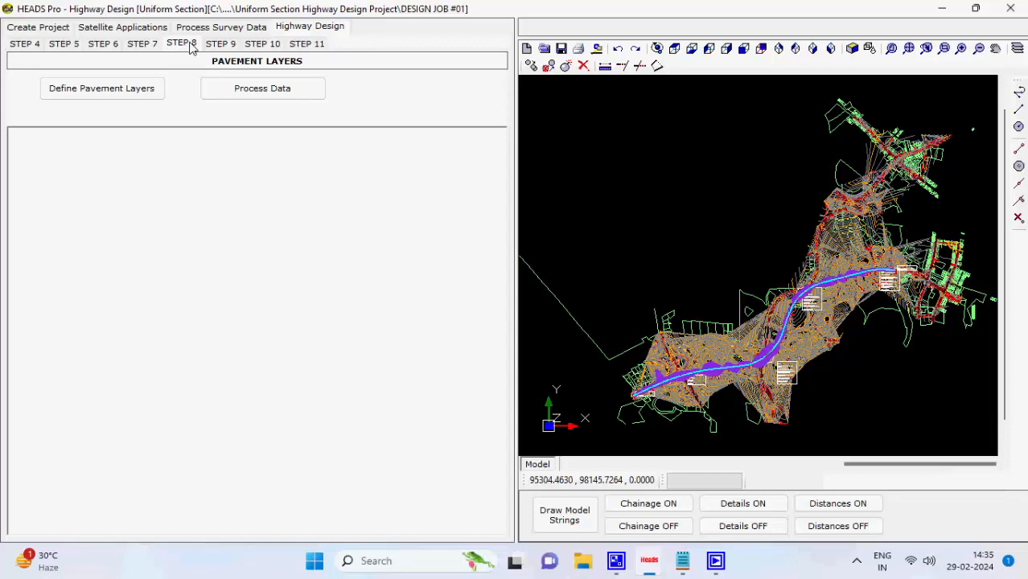
left_click(152, 88)
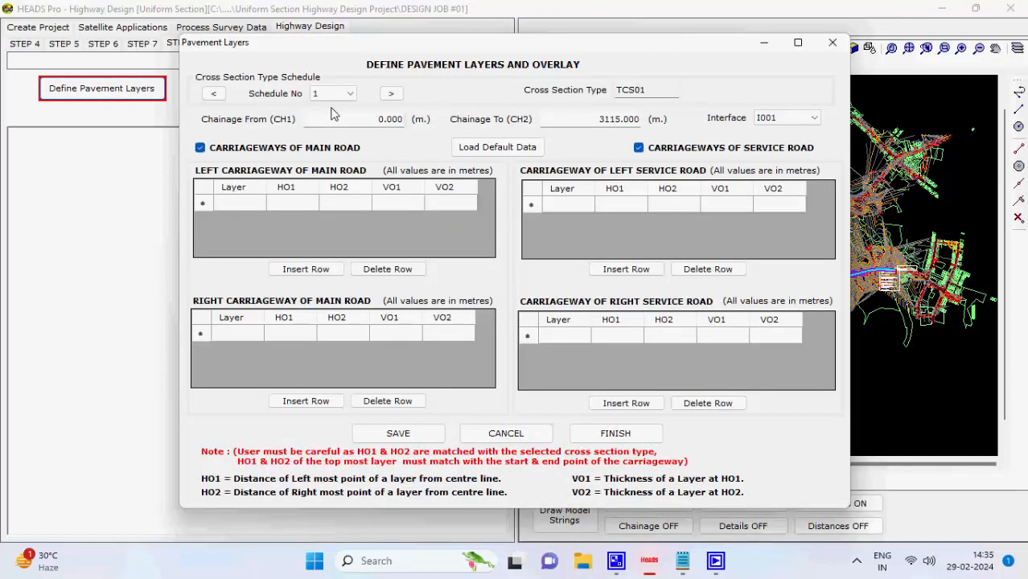
left_click(497, 148)
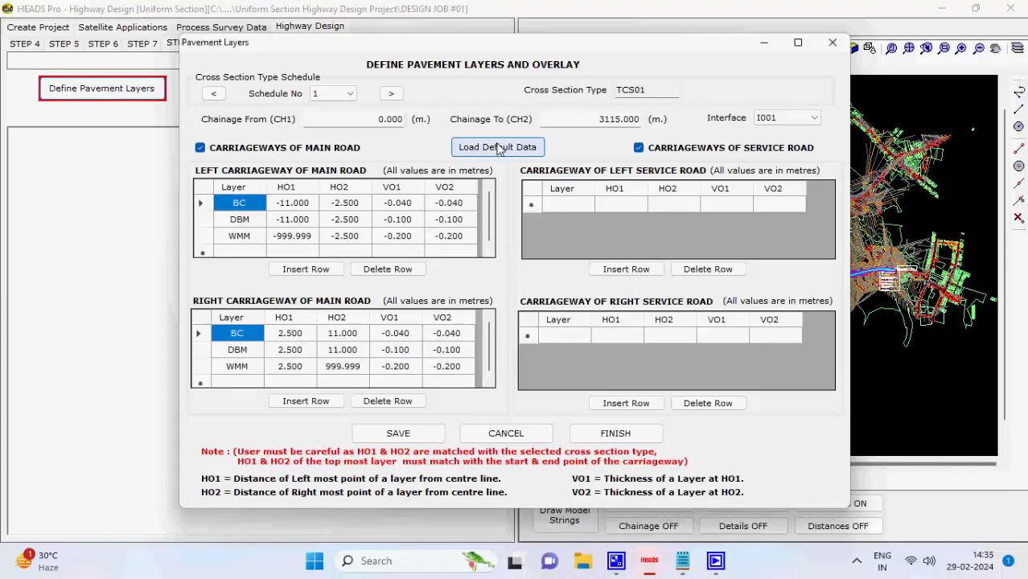
left_click(412, 439)
left_click(555, 327)
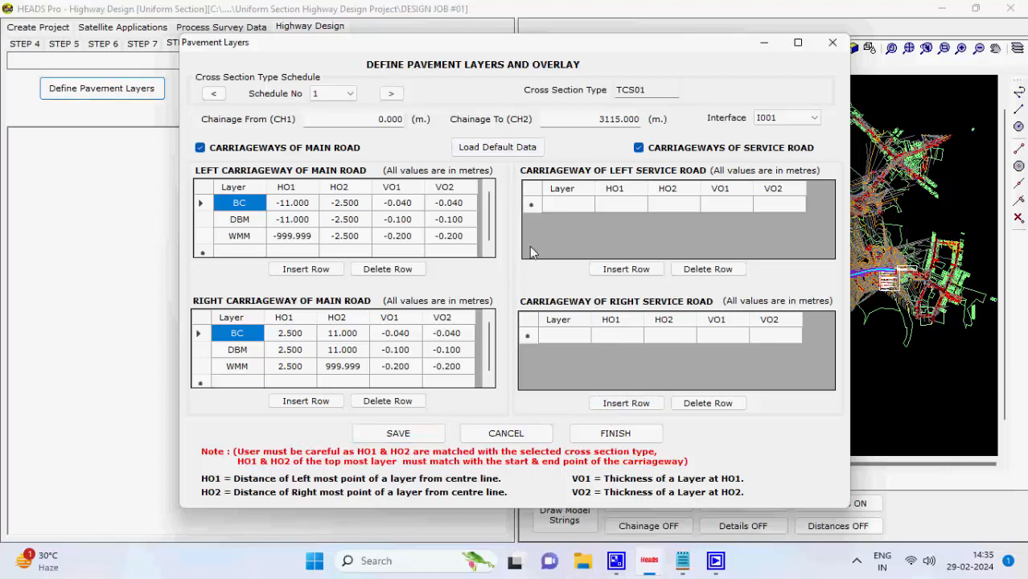
left_click(437, 432)
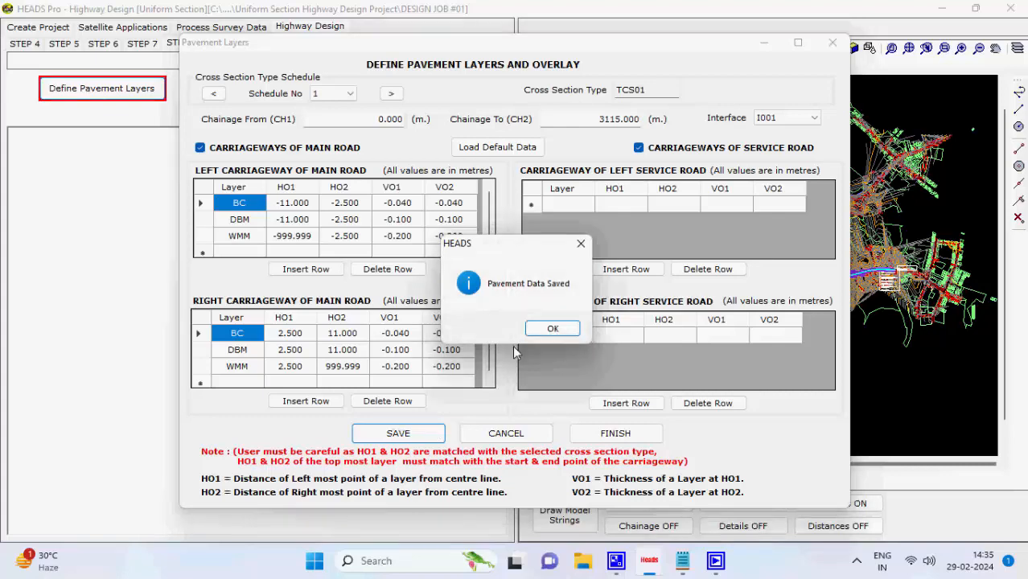
left_click(553, 328)
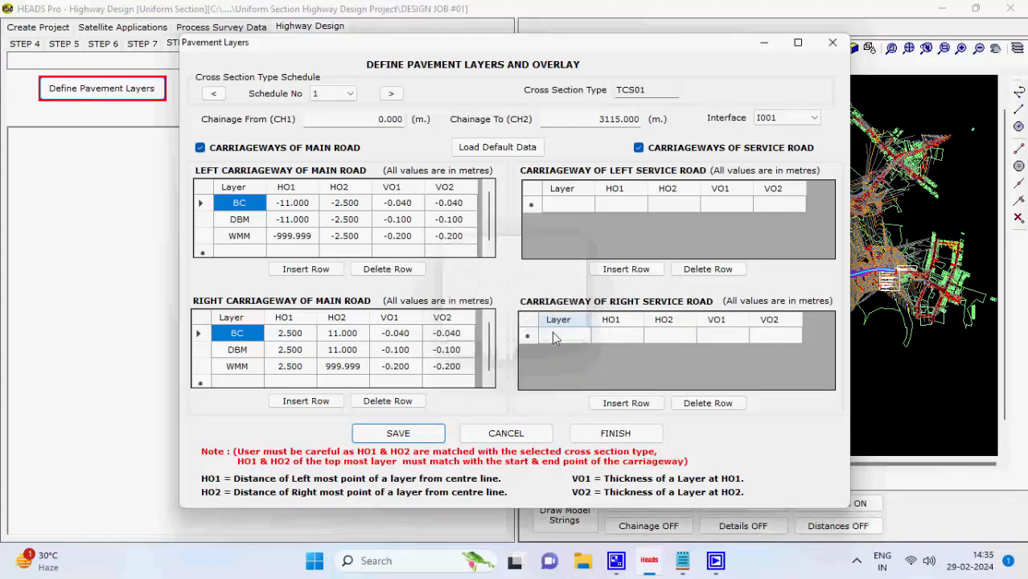
left_click(596, 438)
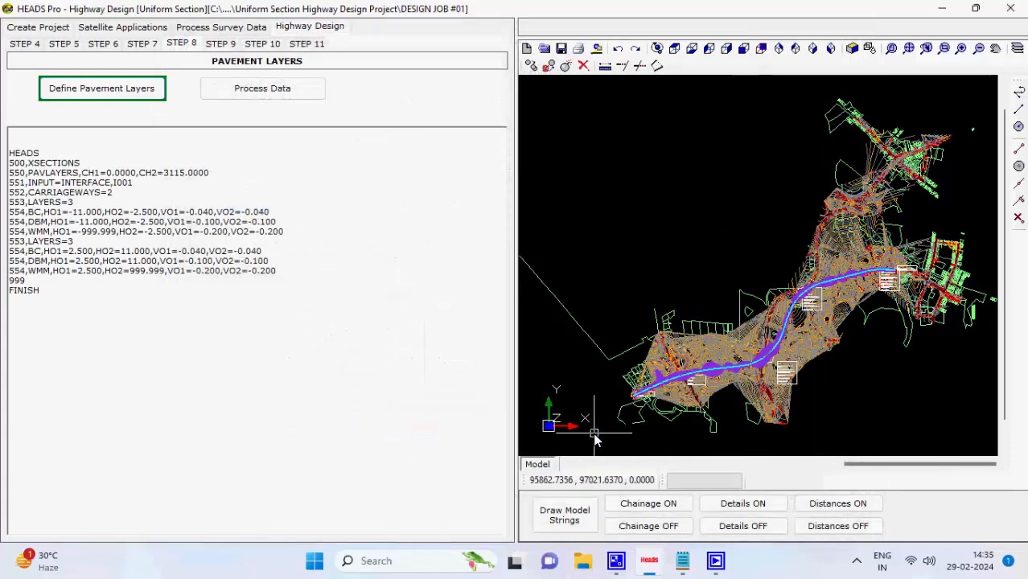
- Process the pavement layer data for chainage 0 to 3115 m and finish the cross section computation
left_click(320, 98)
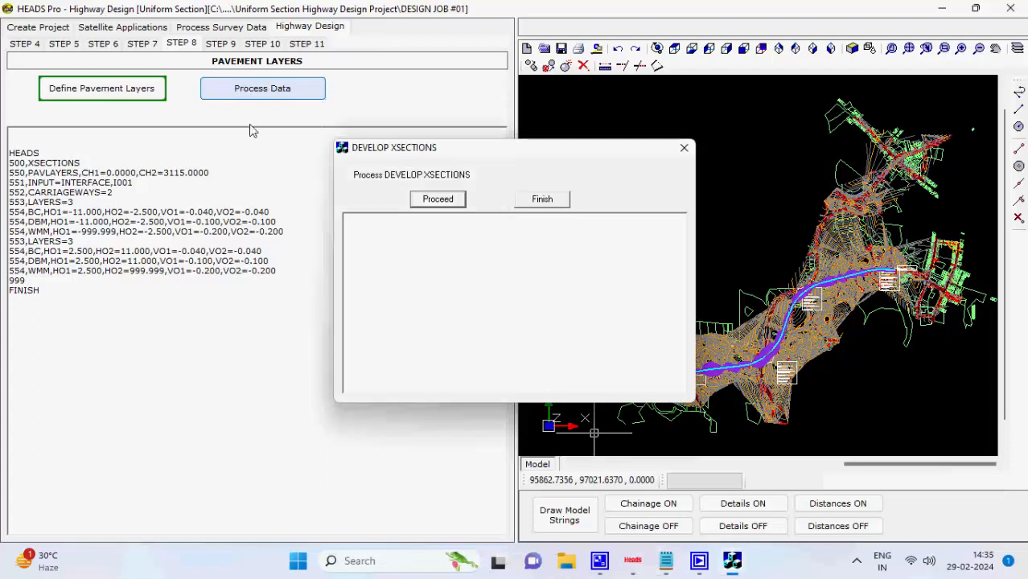
left_click(418, 199)
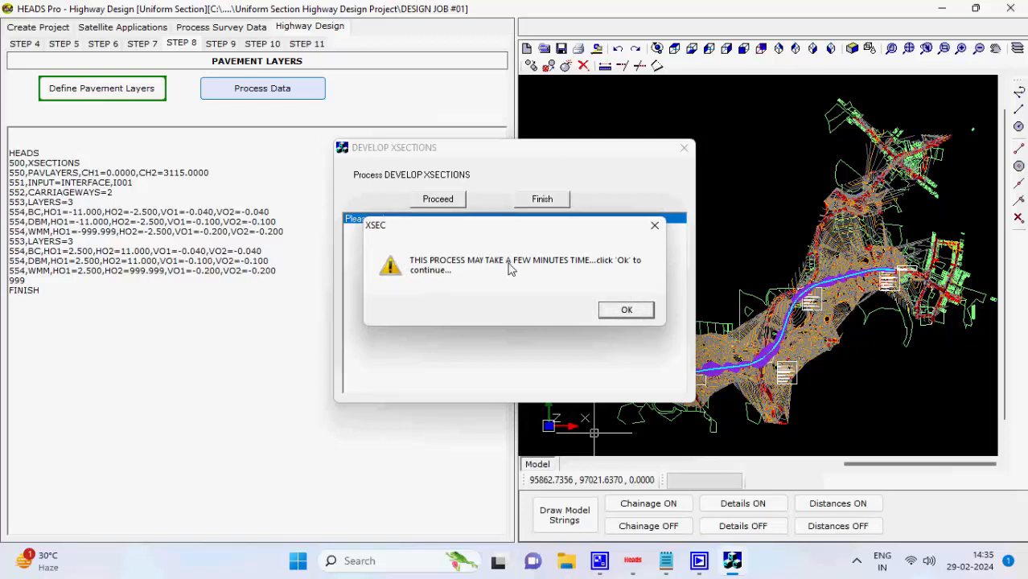
left_click(630, 310)
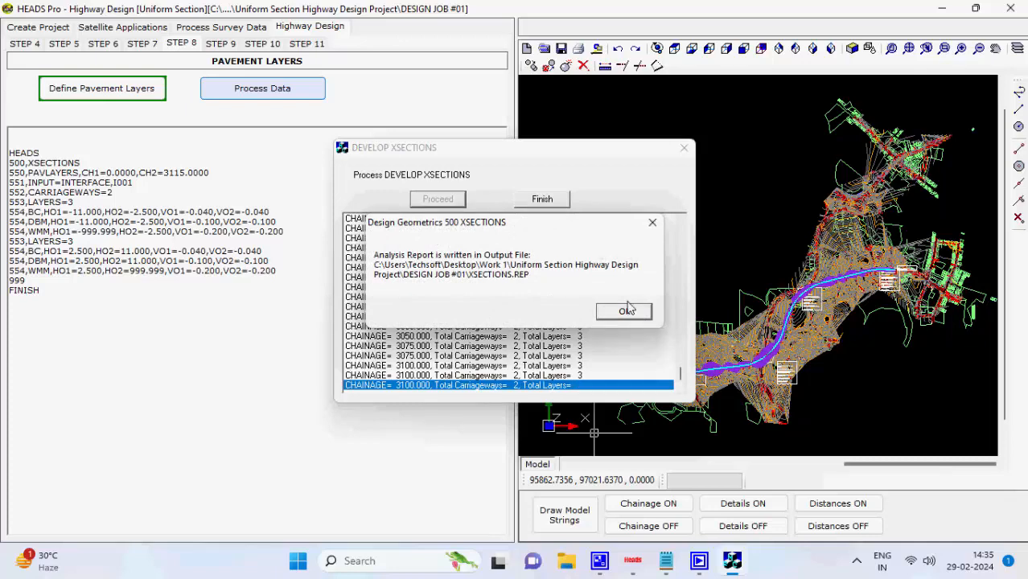
left_click(631, 311)
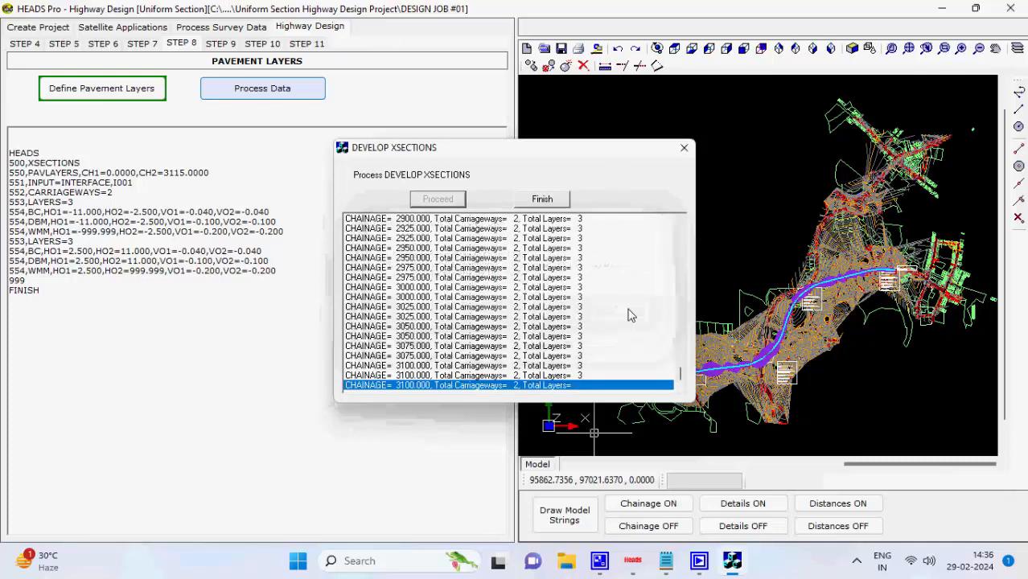
left_click(555, 200)
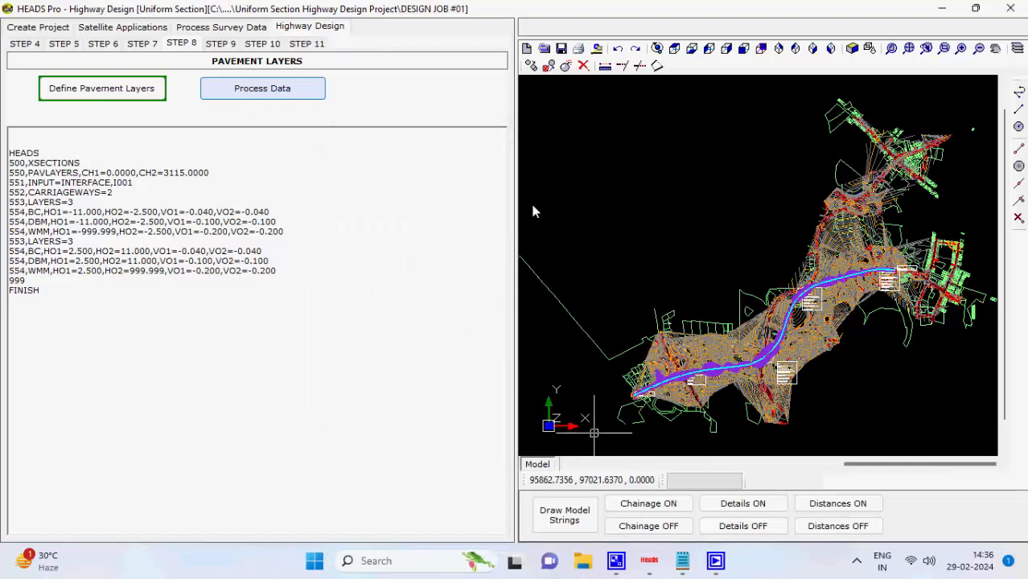
- Process the earthwork and mass haul volume data for chainage 0 to 3115 m and finish the computation
left_click(220, 45)
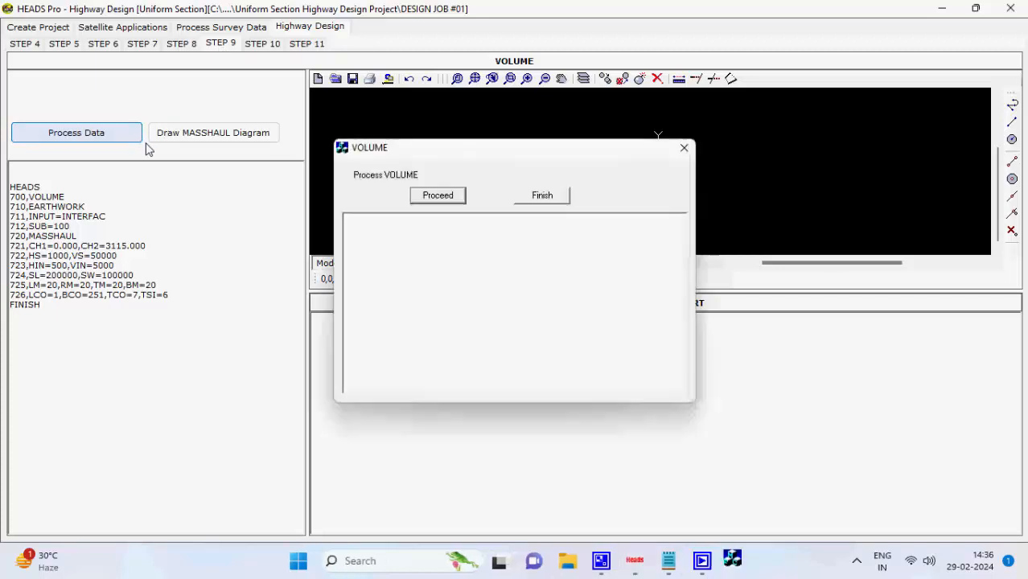
left_click(451, 197)
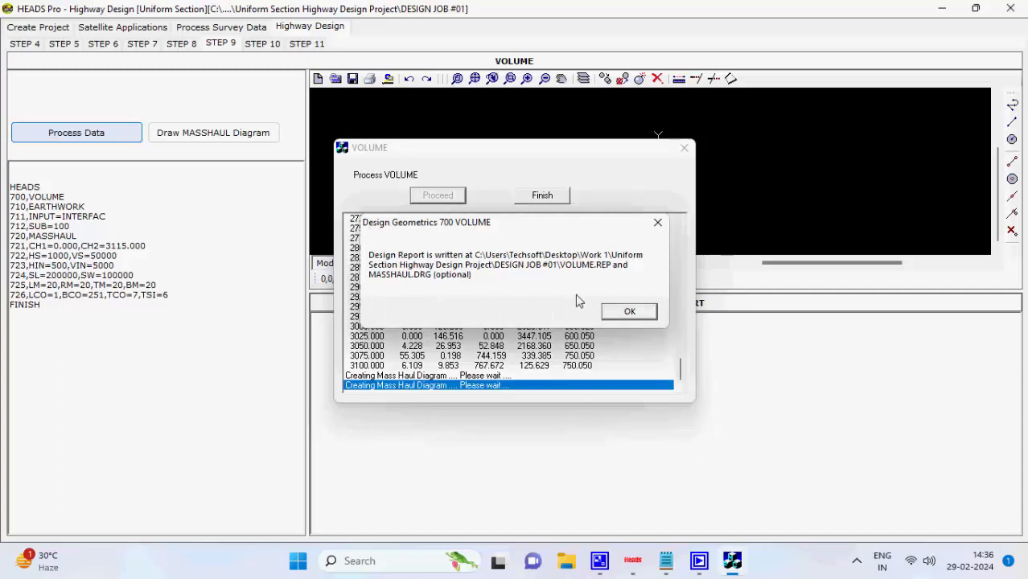
left_click(631, 312)
left_click(563, 199)
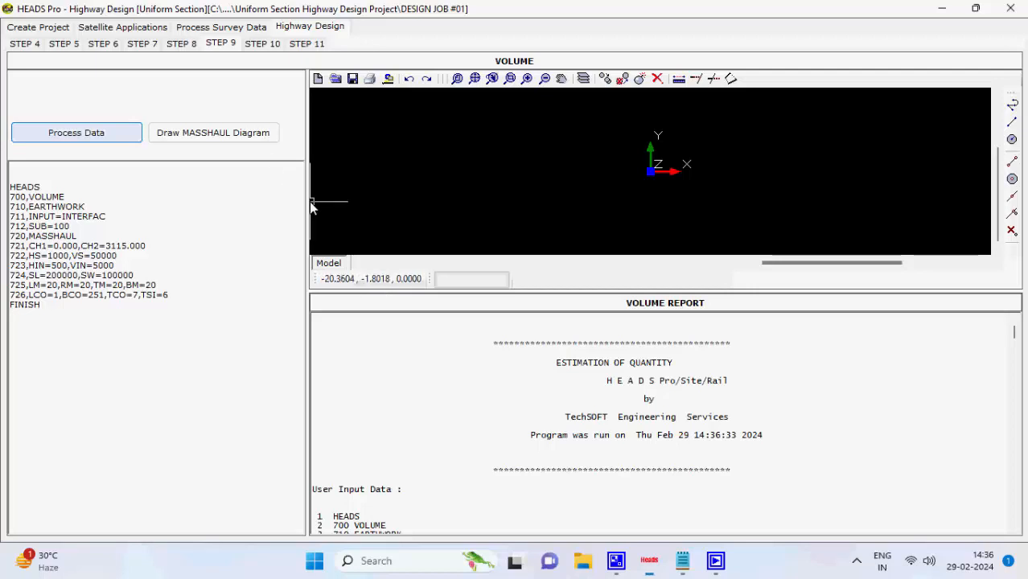
- Draw the mass haul diagram, and process the horizontal alignment schematic for string M001 with the default sheet and scale settings
left_click(266, 136)
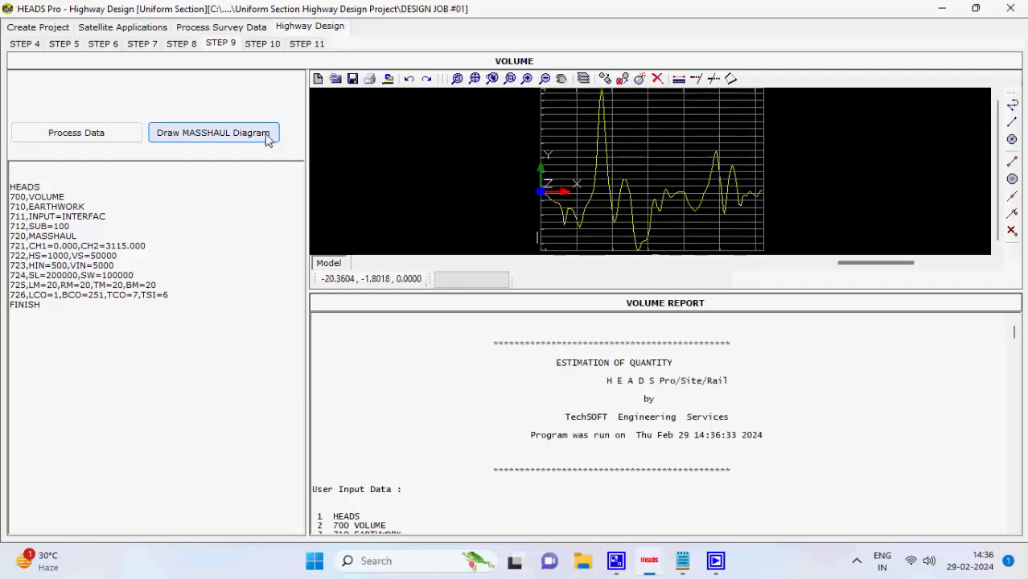
left_click(265, 44)
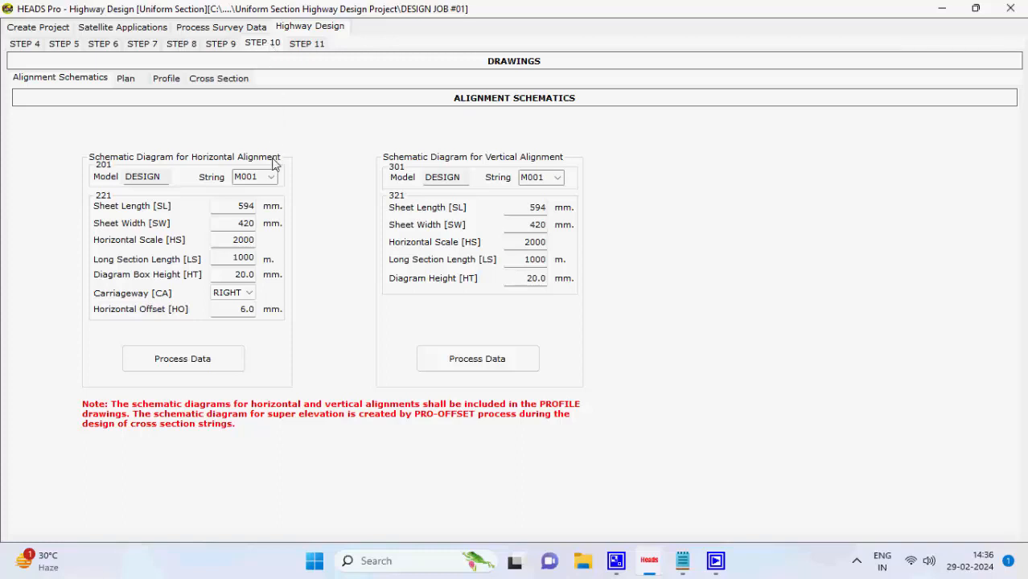
left_click(233, 361)
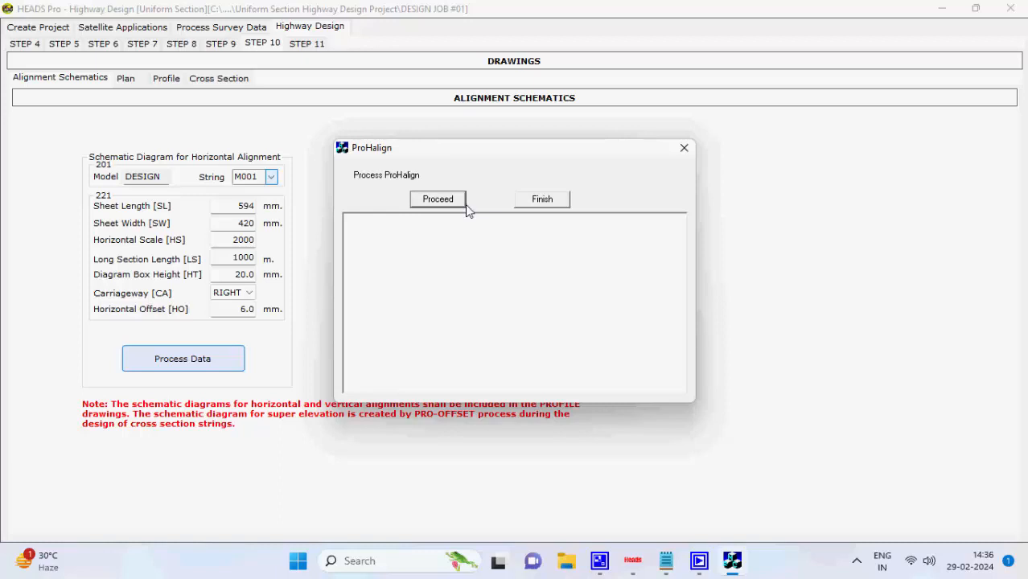
left_click(457, 201)
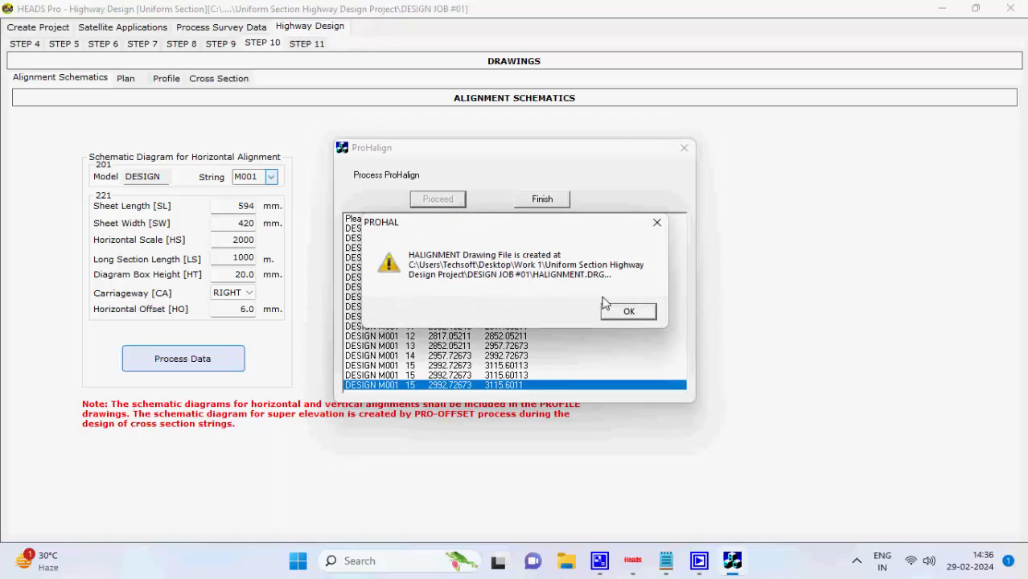
left_click(621, 311)
left_click(553, 201)
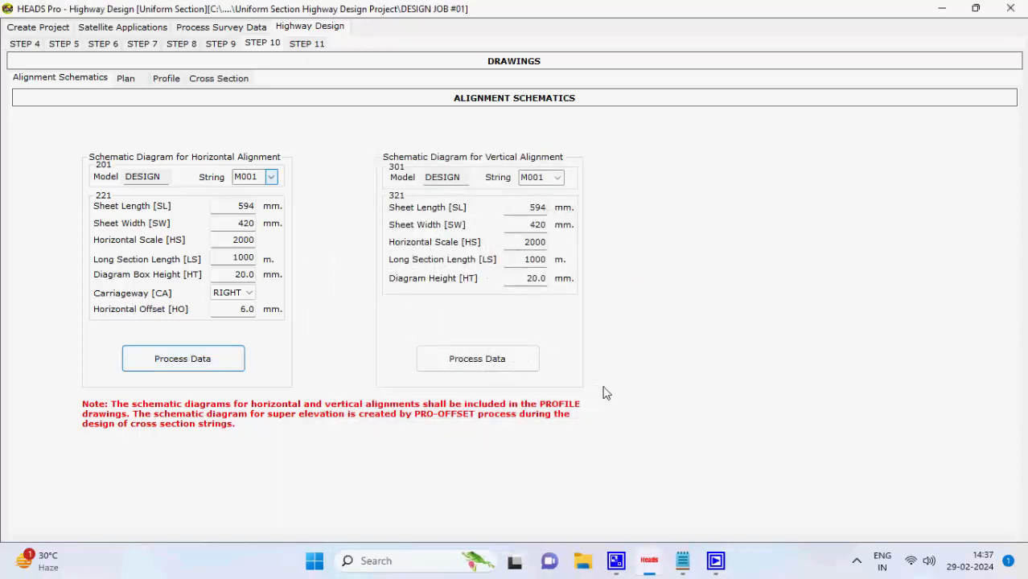
- Process the vertical alignment schematic for string M001 with the default sheet and scale settings and finish the computation
left_click(531, 368)
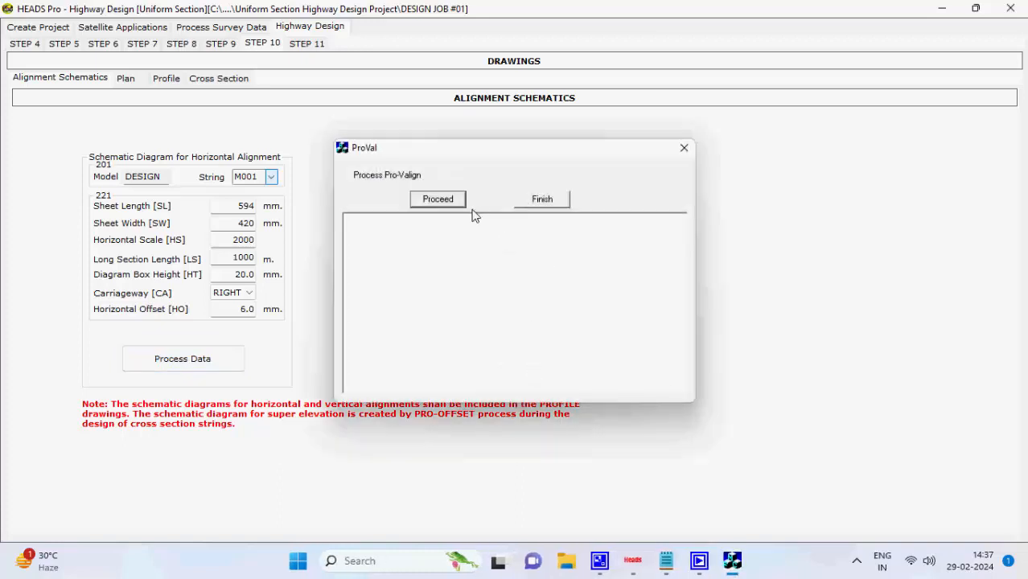
left_click(458, 201)
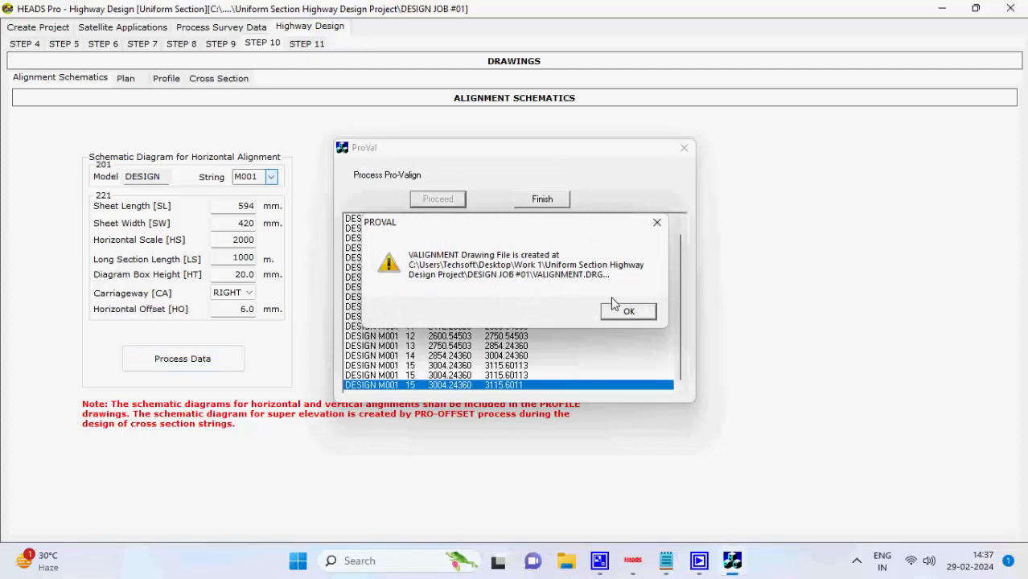
left_click(625, 311)
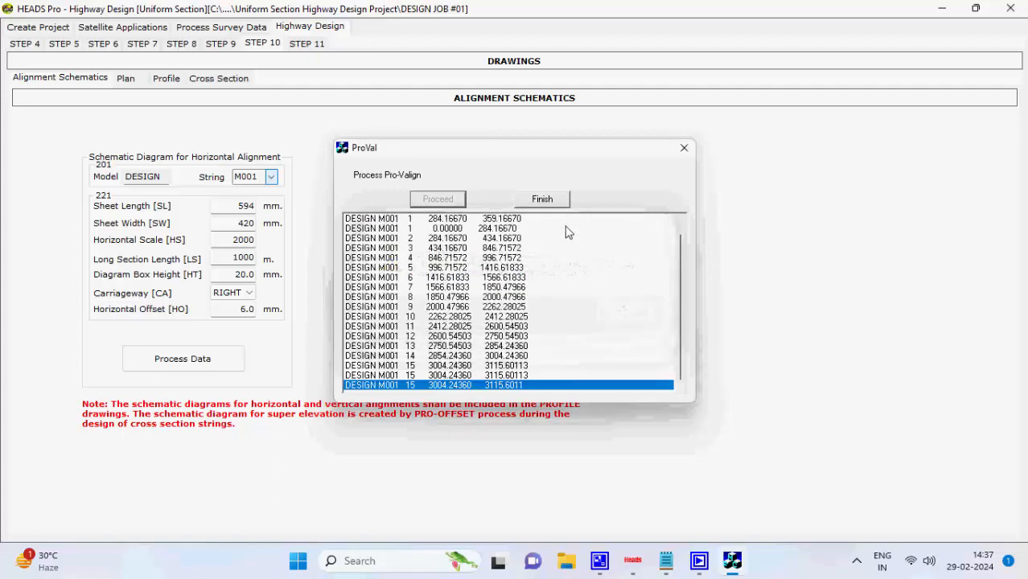
left_click(550, 206)
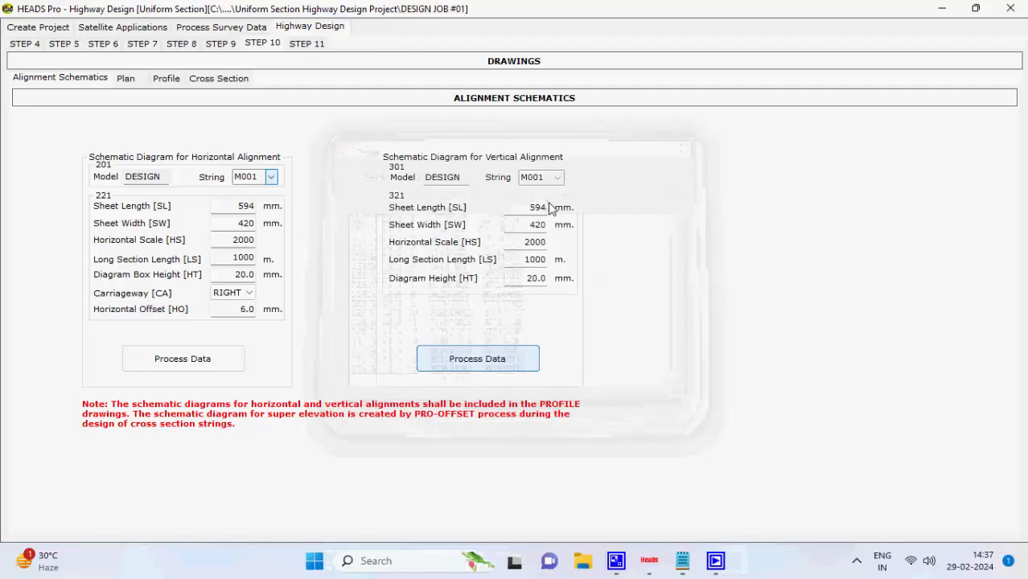
- Generate the plan drawing from the listed DESIGN strings with a 10 m grid interval and 100 m chainage interval
left_click(129, 78)
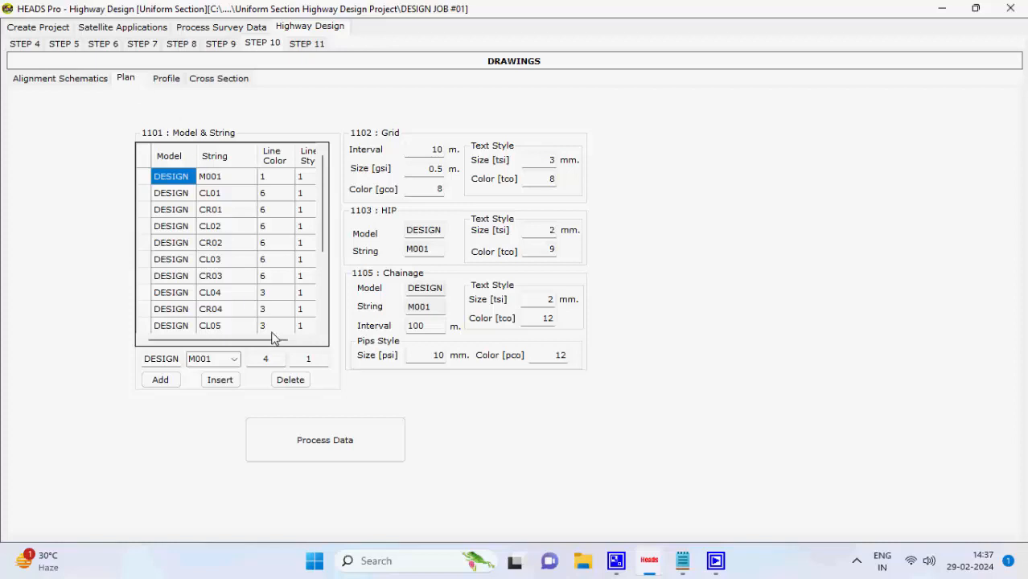
left_click(338, 433)
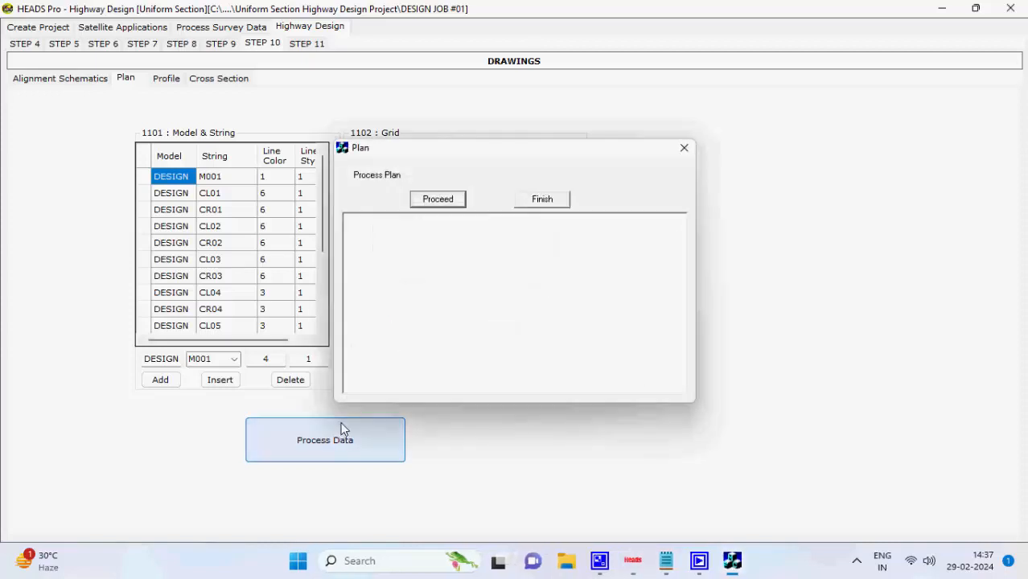
left_click(435, 203)
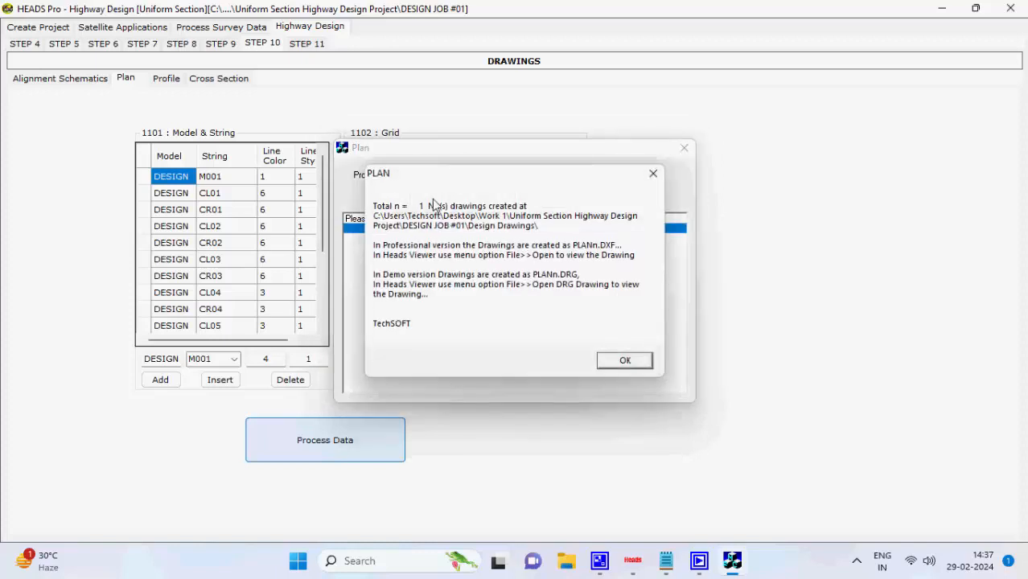
left_click(626, 361)
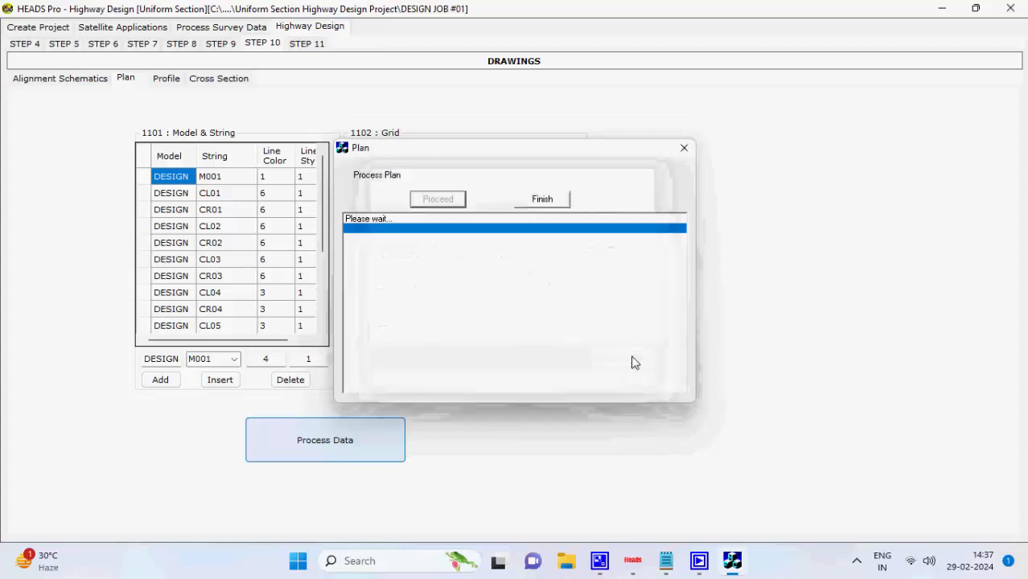
left_click(555, 201)
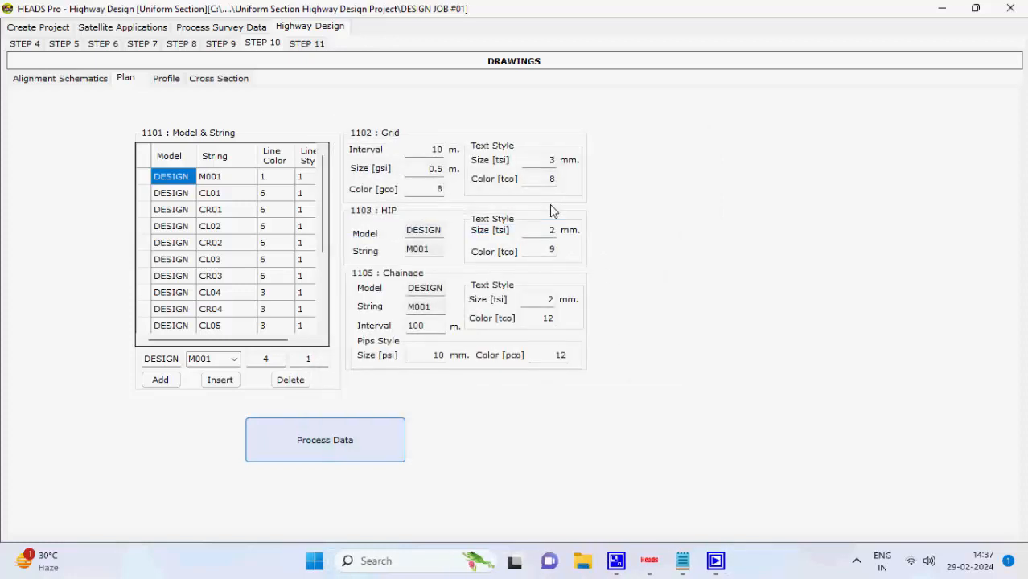
- Generate the profile drawings for chainage 0 to 3115 m at 50 m increments, with scales 2000 horizontal and 200 vertical
left_click(181, 81)
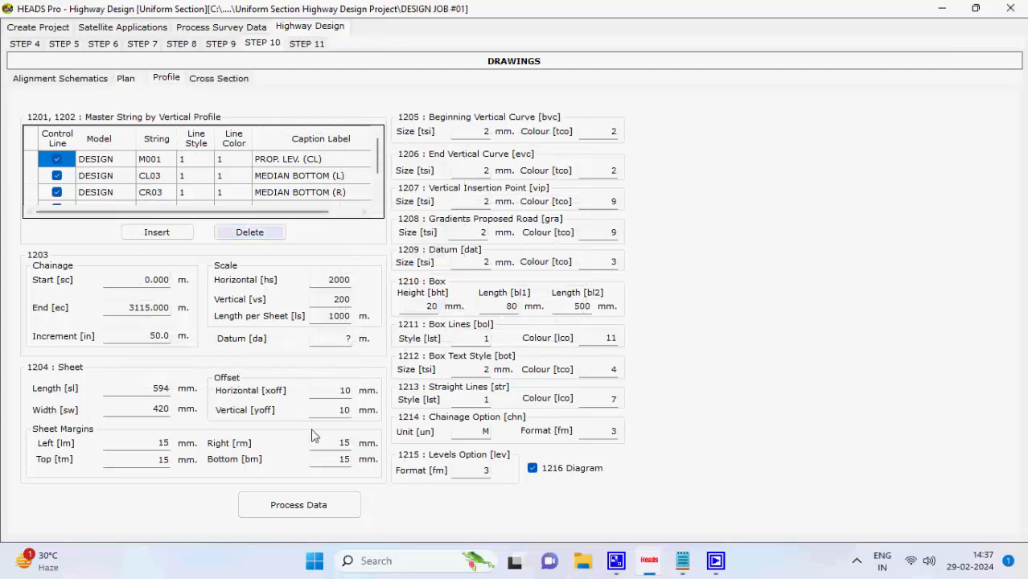
left_click(316, 511)
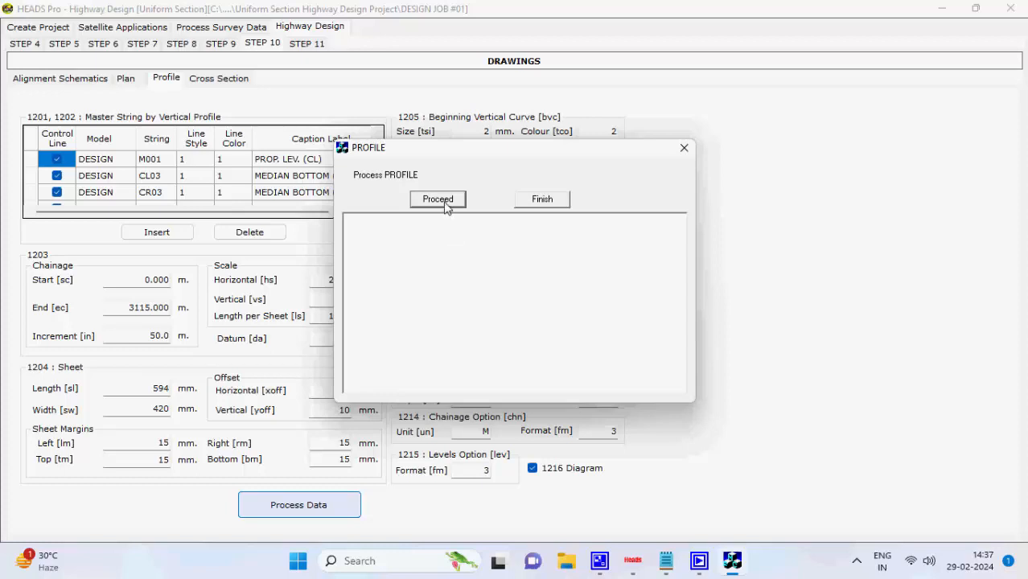
left_click(442, 202)
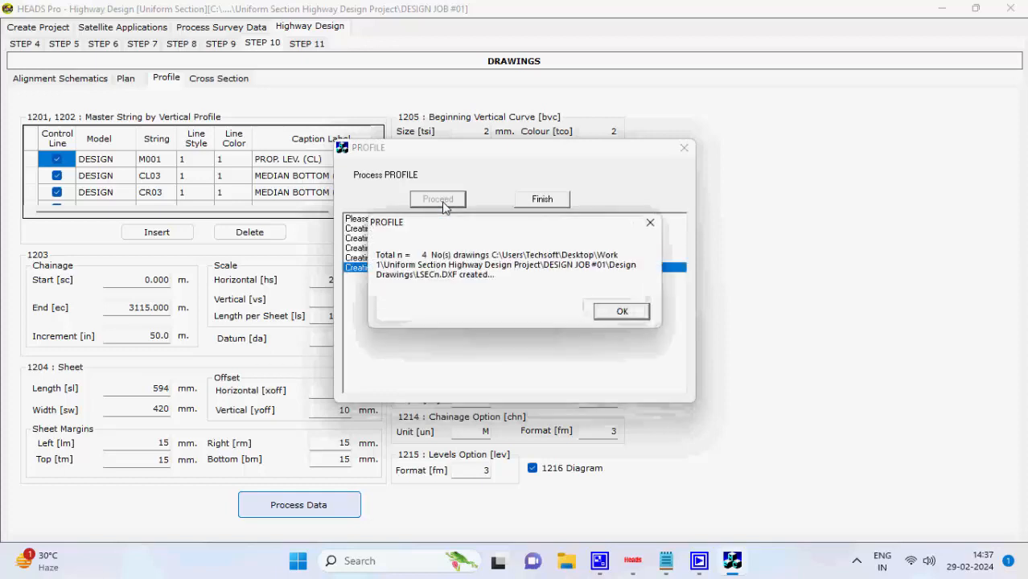
left_click(615, 310)
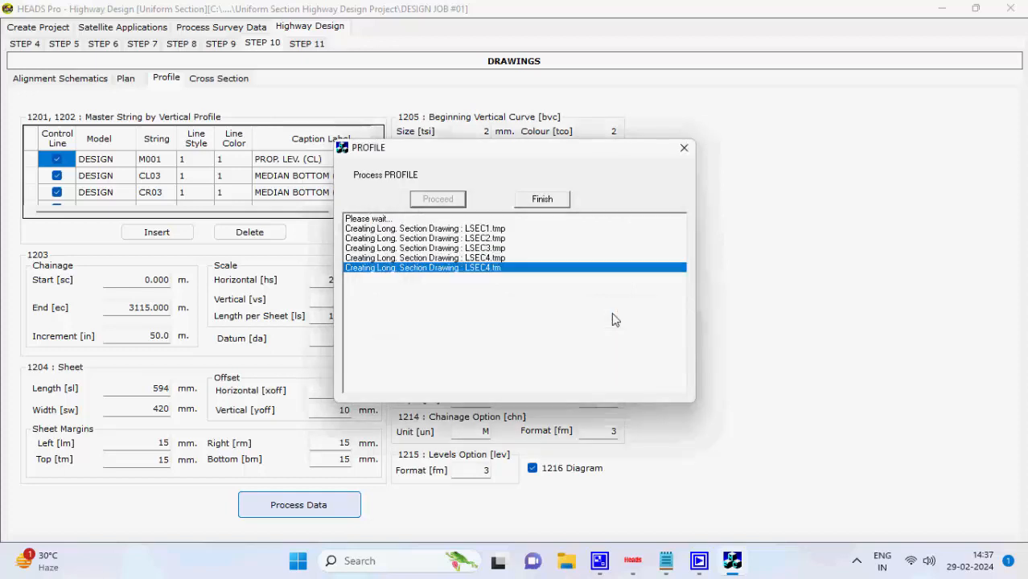
left_click(557, 201)
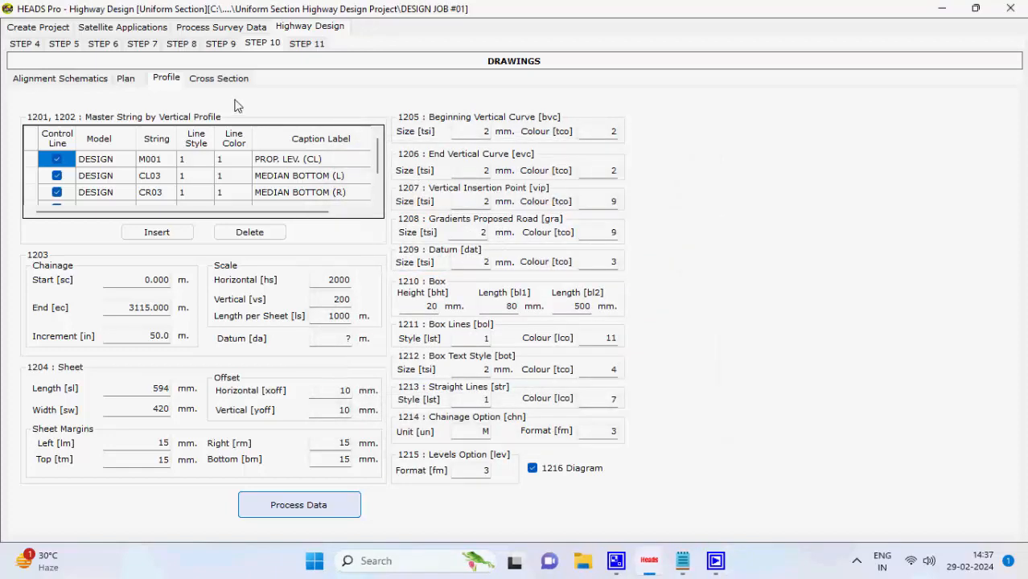
- Generate the I001 cross section drawings for chainage 0 to 3115 m at 50 m increments, with both scales at 300
left_click(231, 81)
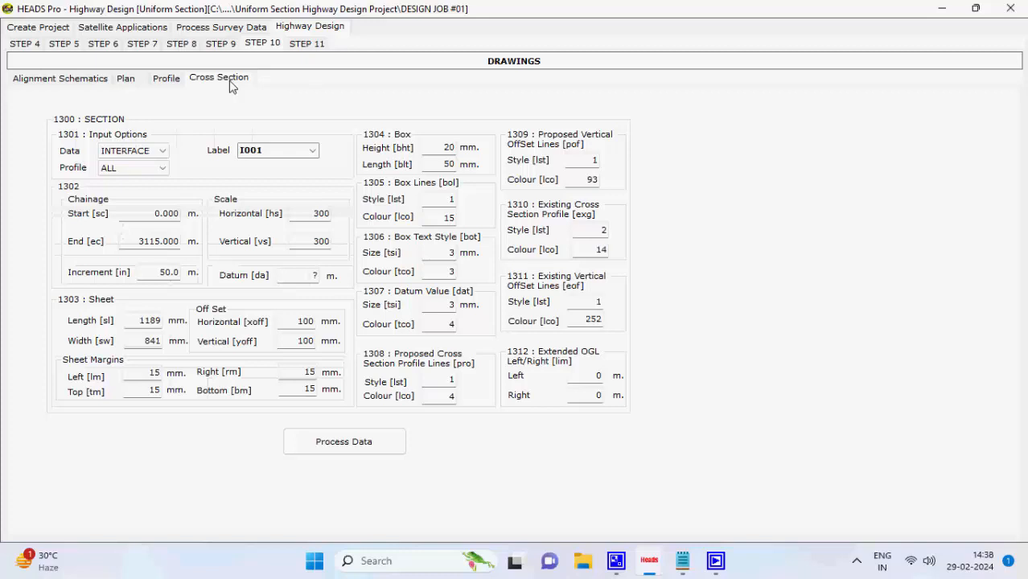
left_click(391, 443)
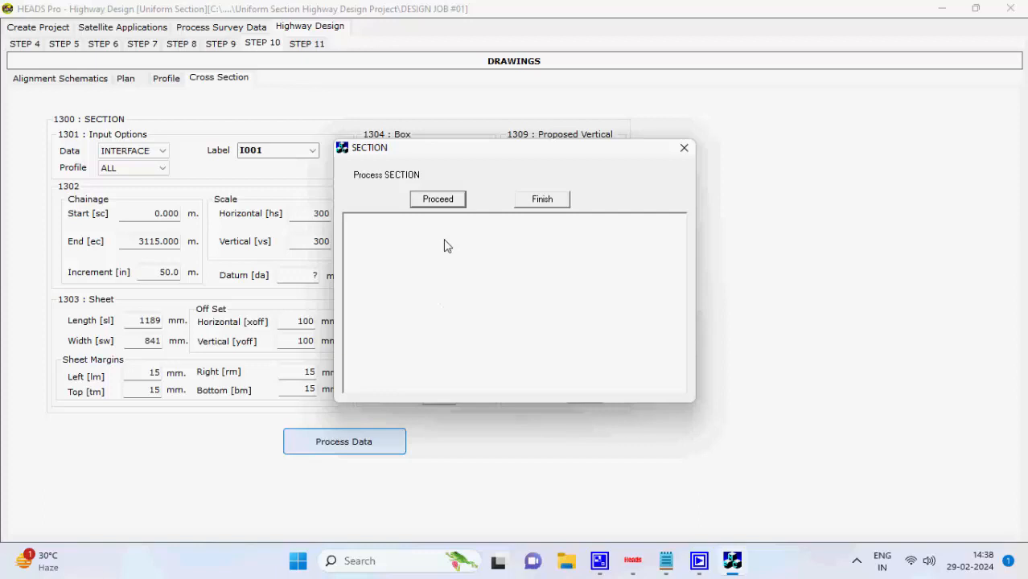
left_click(443, 200)
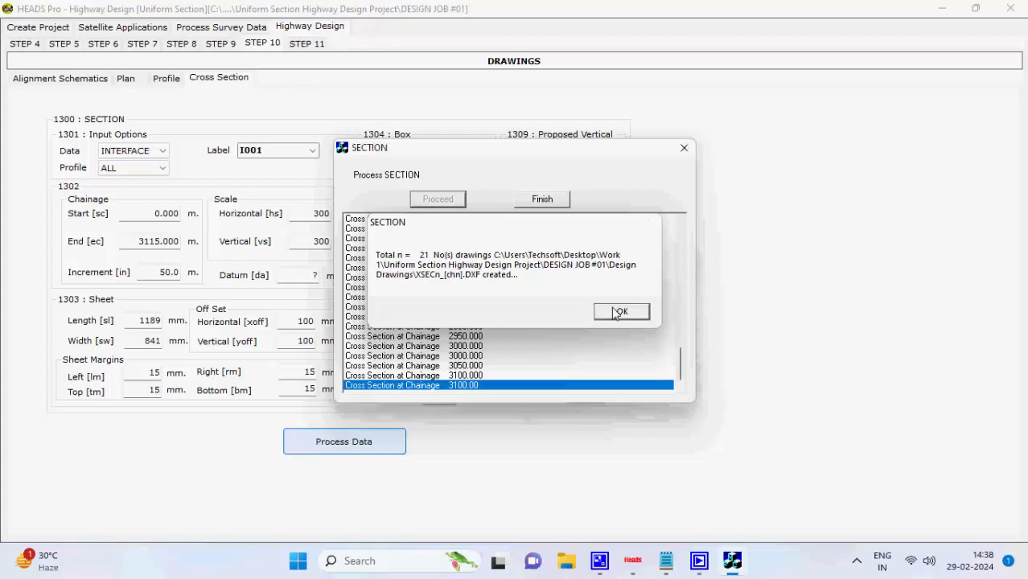
left_click(617, 312)
left_click(560, 206)
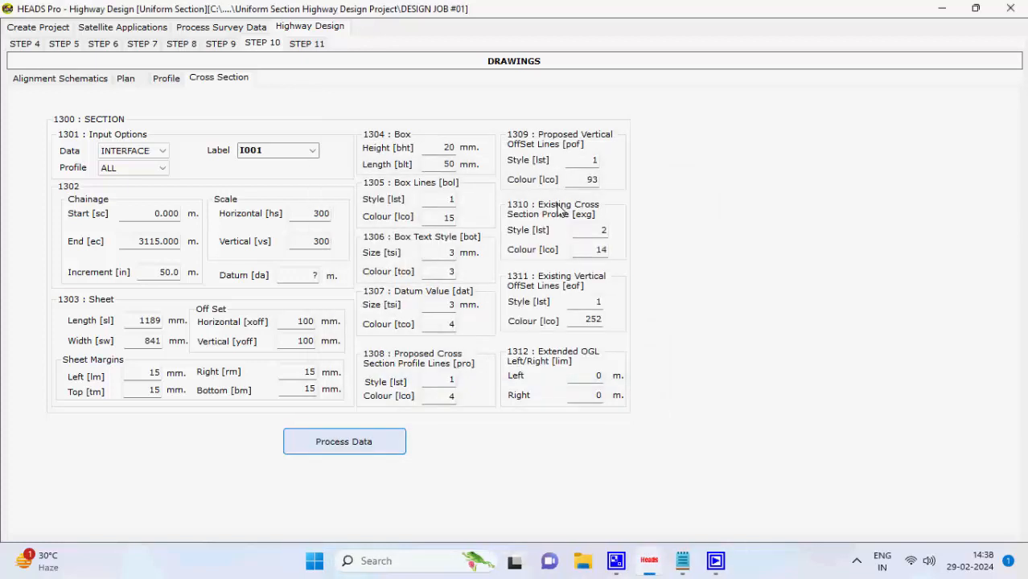
- Create the project data file for the whole highway design job
left_click(322, 46)
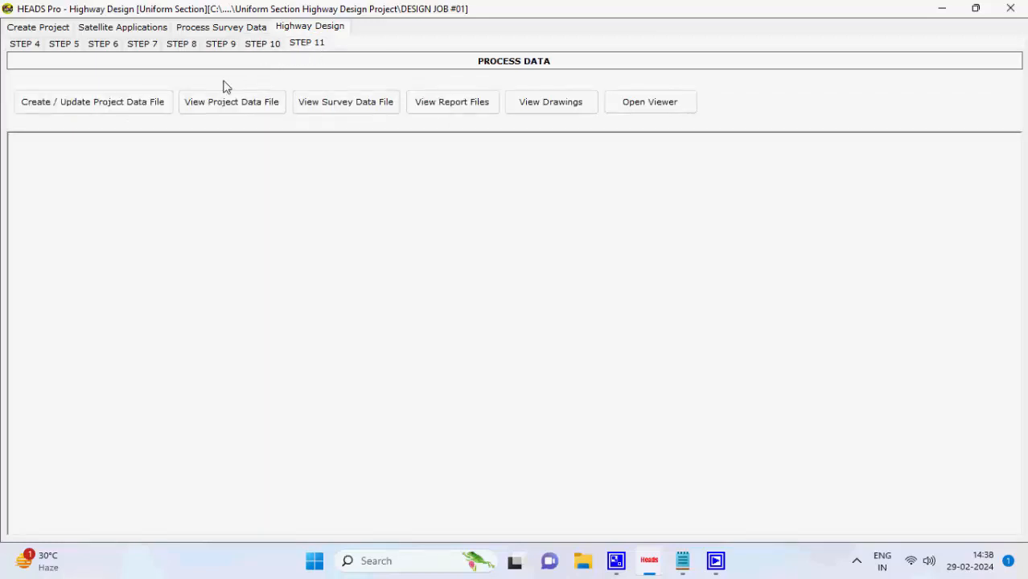
left_click(144, 110)
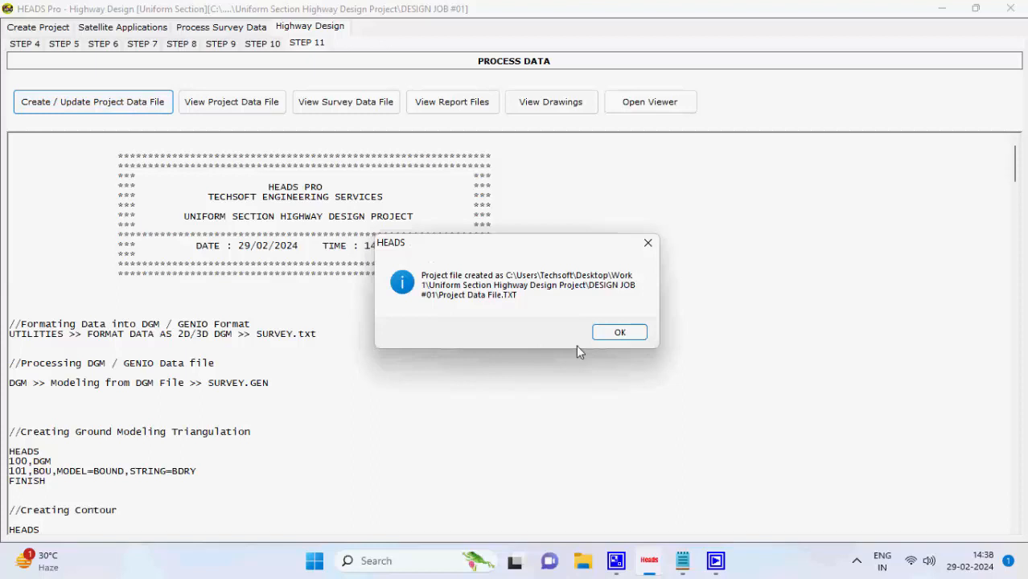
left_click(619, 333)
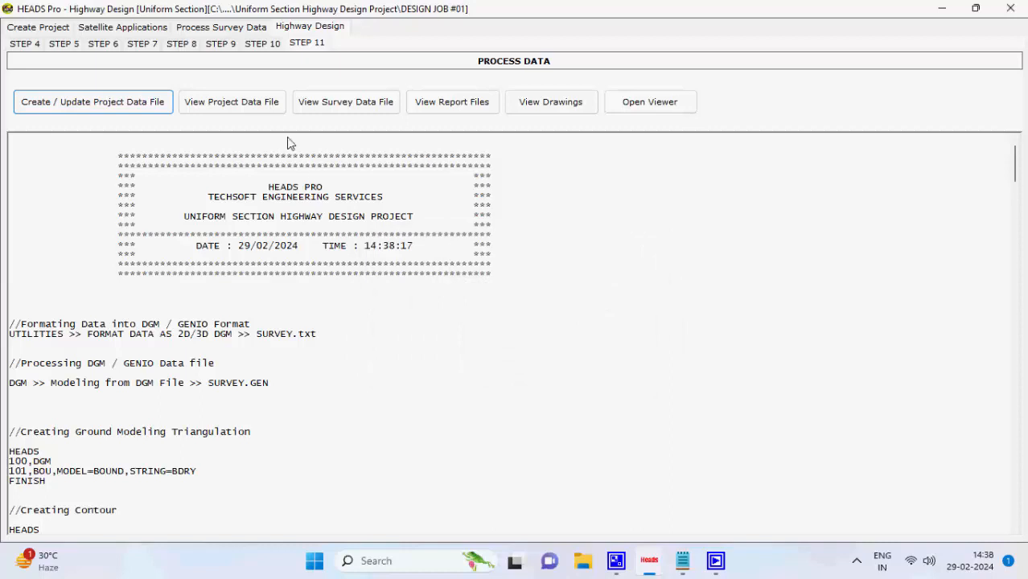
- View the project data file and the survey data file SURVEY.txt, closing each one after viewing
left_click(270, 109)
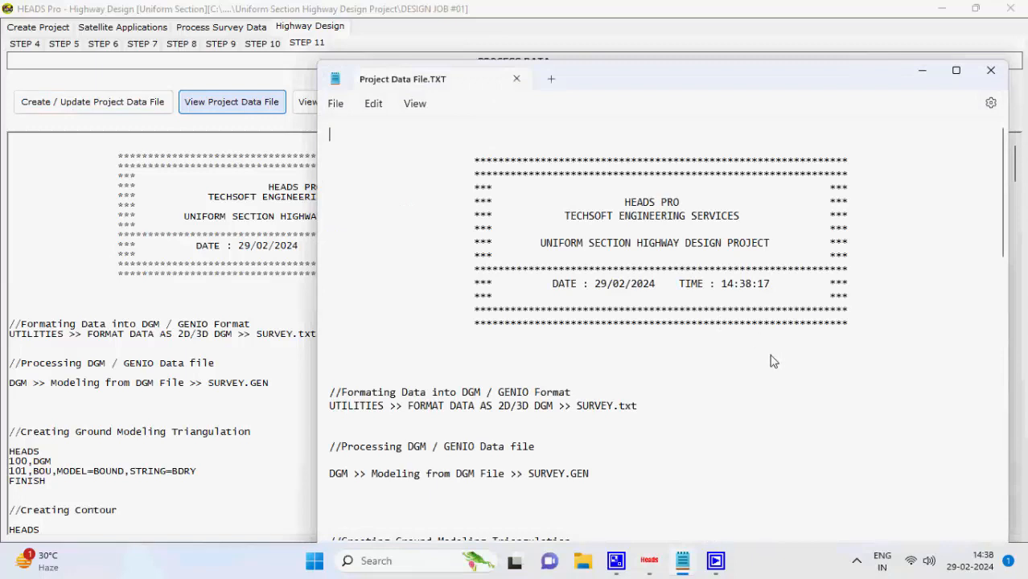
scroll(770, 361, "down", 1)
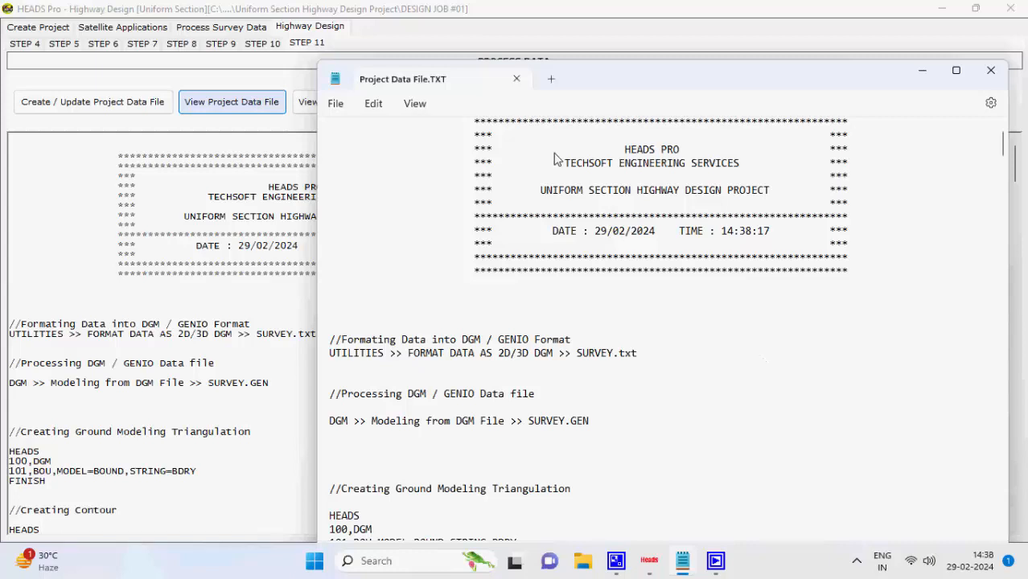
left_click(517, 81)
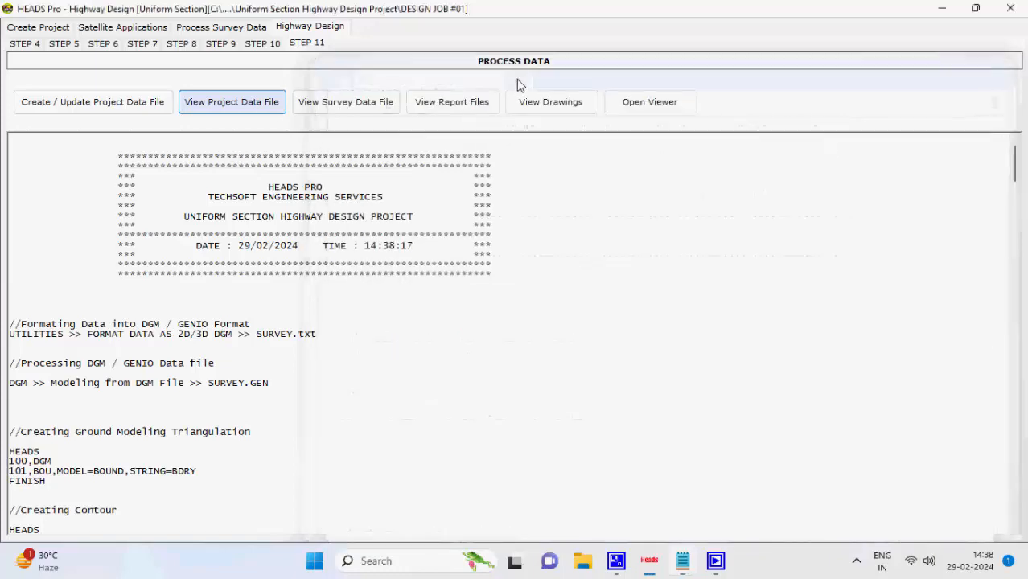
left_click(382, 108)
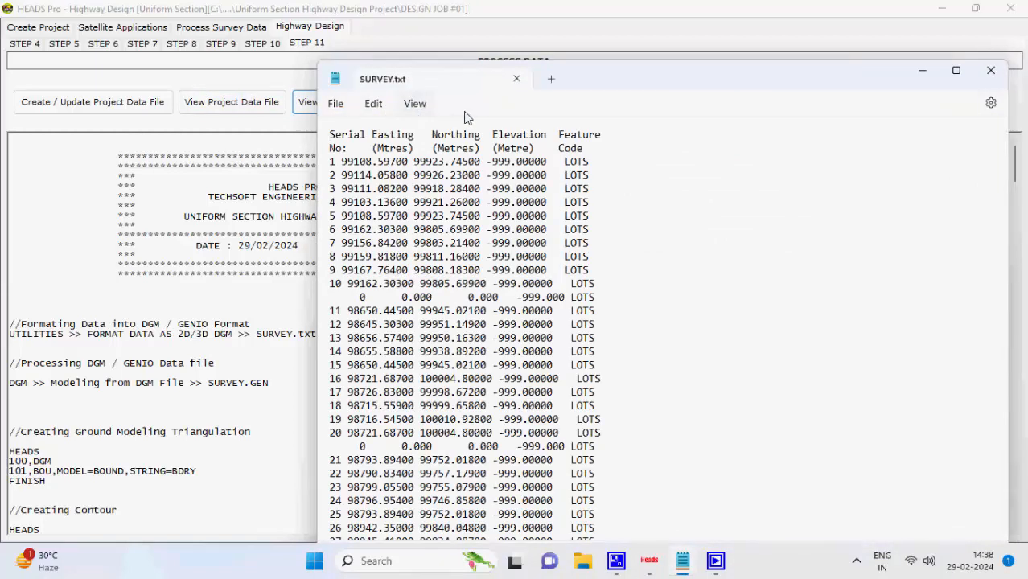
left_click(516, 79)
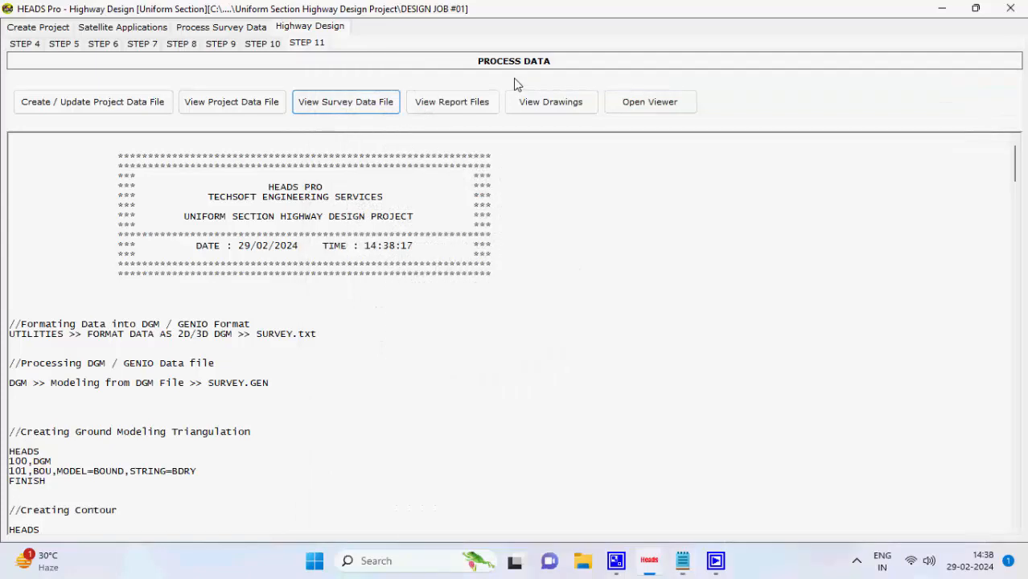
- Browse the processed report files, including the OFFSET and HALIGNMENT reports, and close the report viewer
left_click(462, 111)
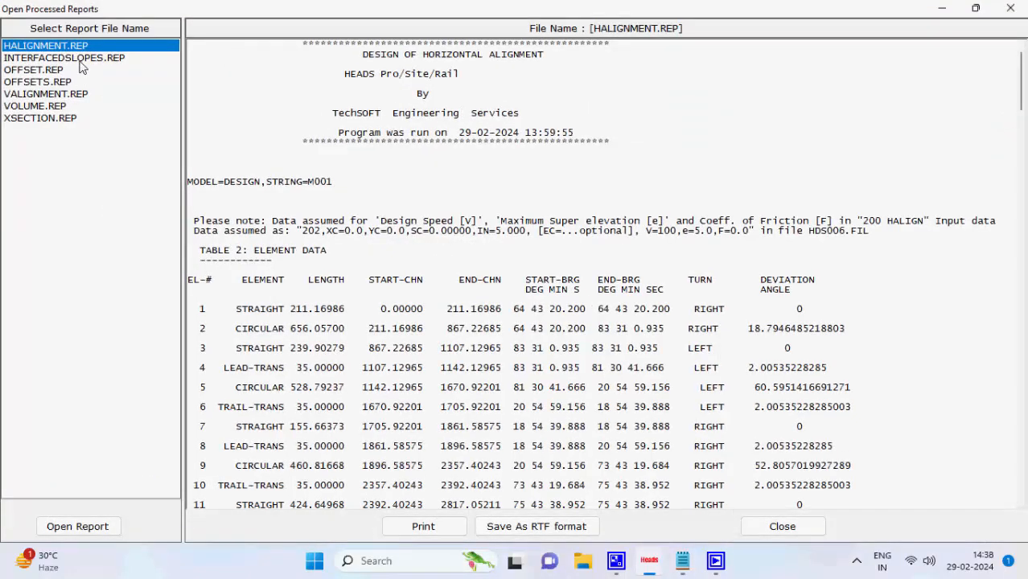
left_click(80, 60)
left_click(58, 71)
left_click(55, 83)
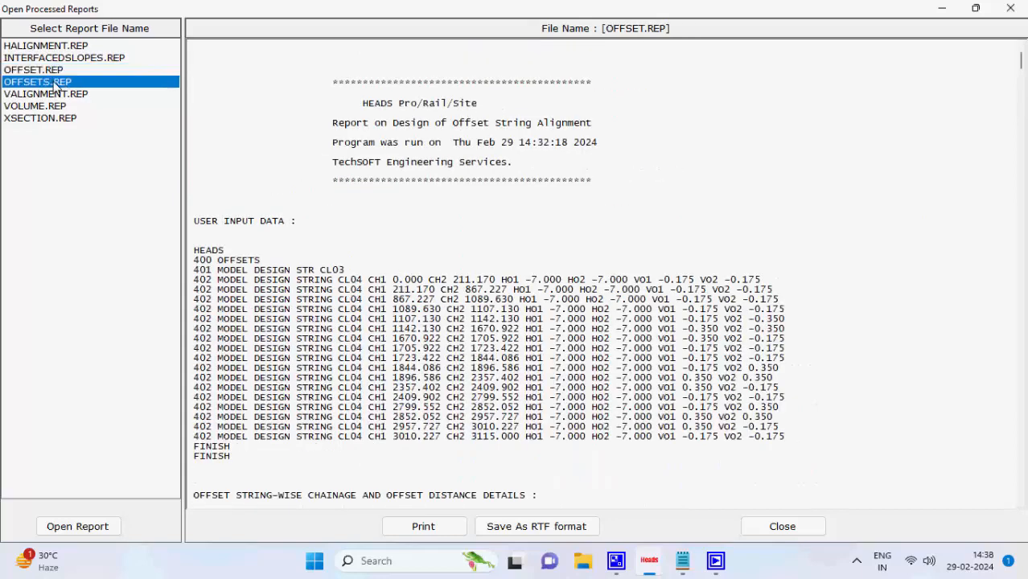
left_click(58, 49)
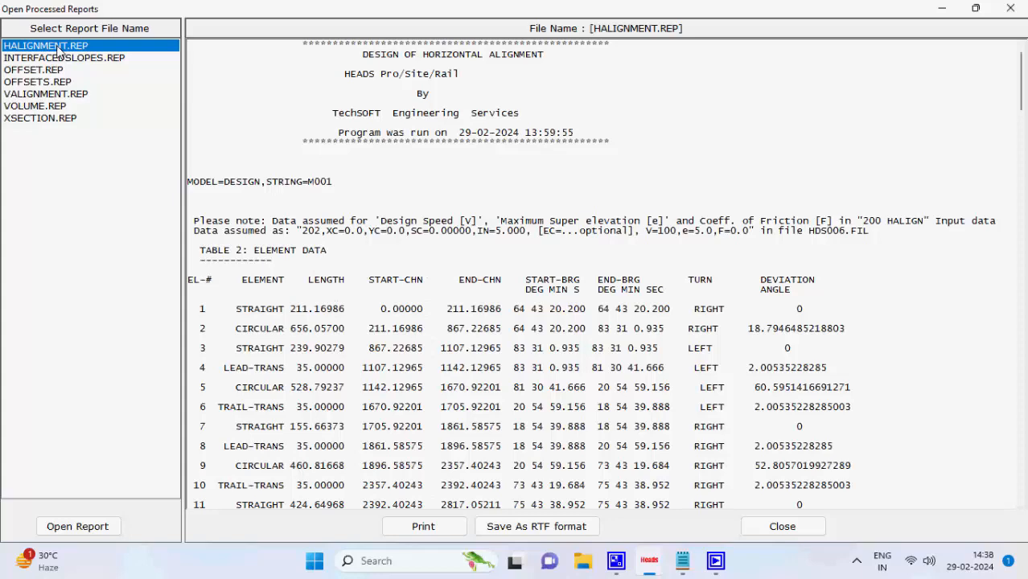
left_click(1010, 8)
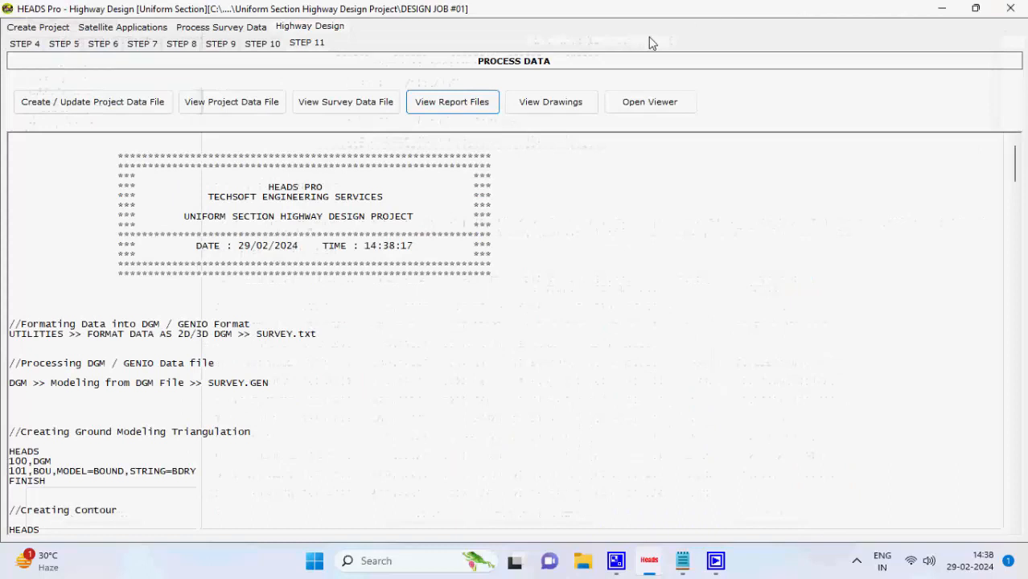
- Open all the created design drawings in HEADS Viewer and view HAR.DXF, LSEC1.DRG, PLAN1.DRG and VAR.DXF
left_click(577, 110)
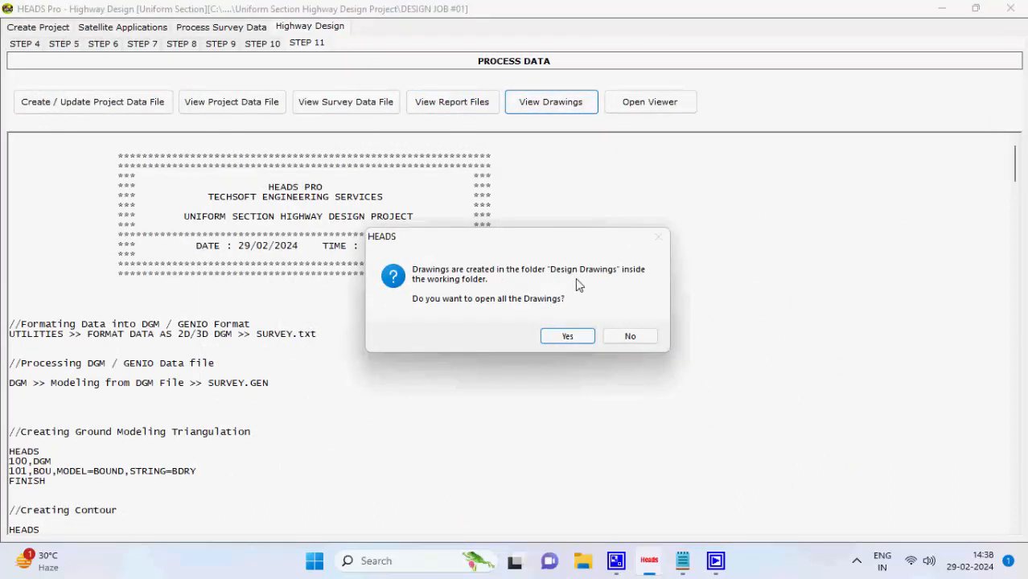
left_click(568, 337)
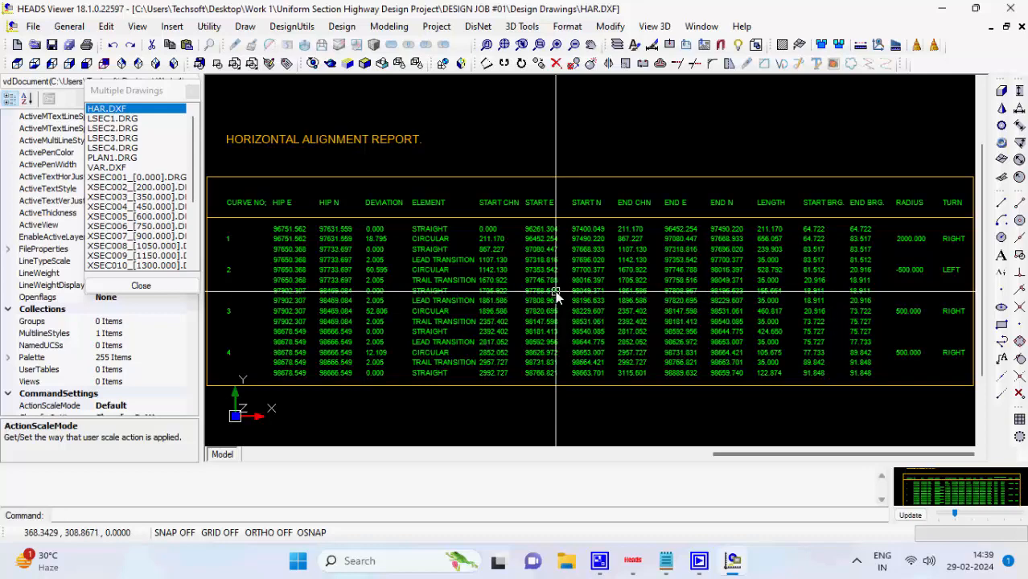
left_click(100, 118)
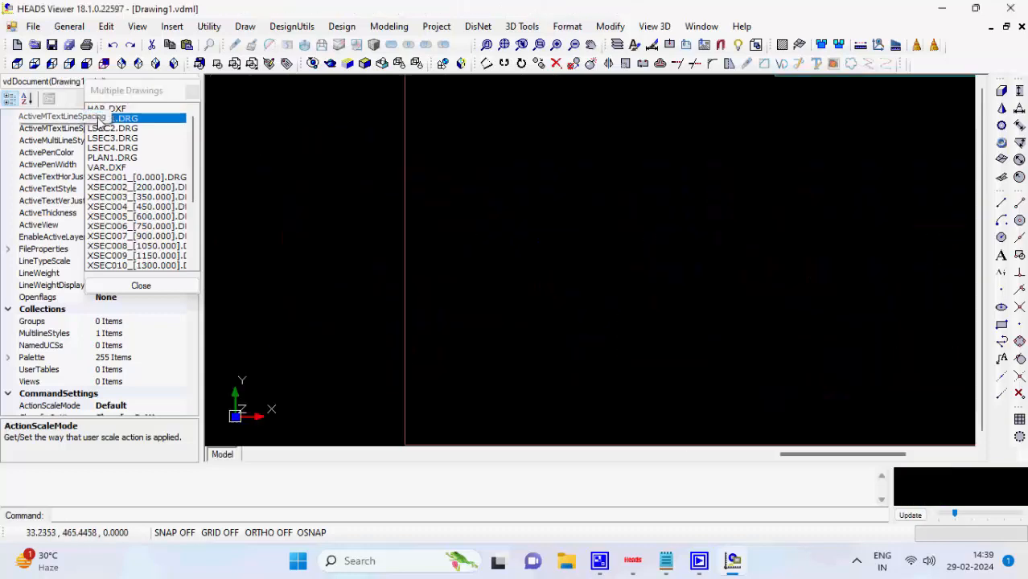
left_click(118, 157)
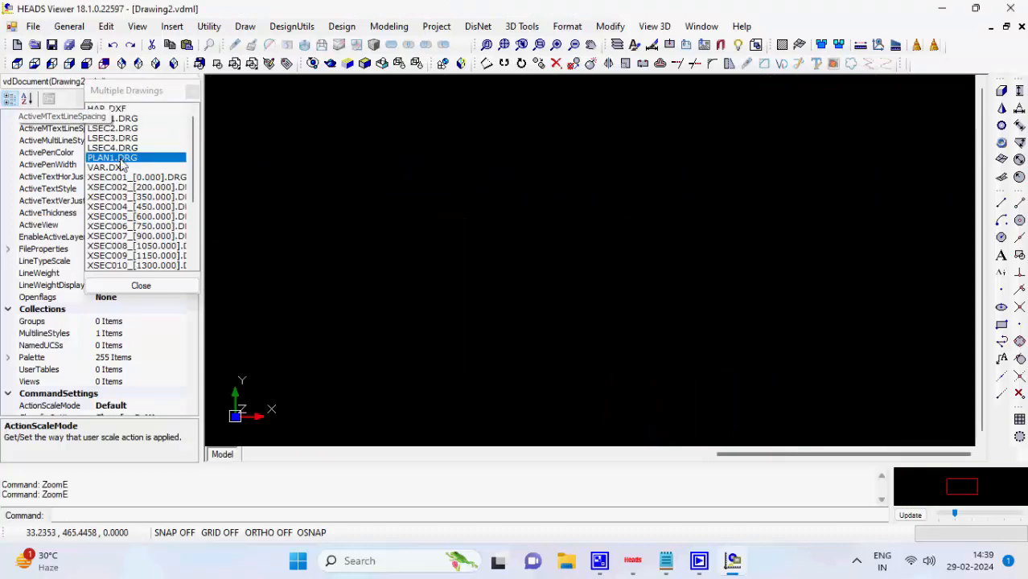
left_click(122, 168)
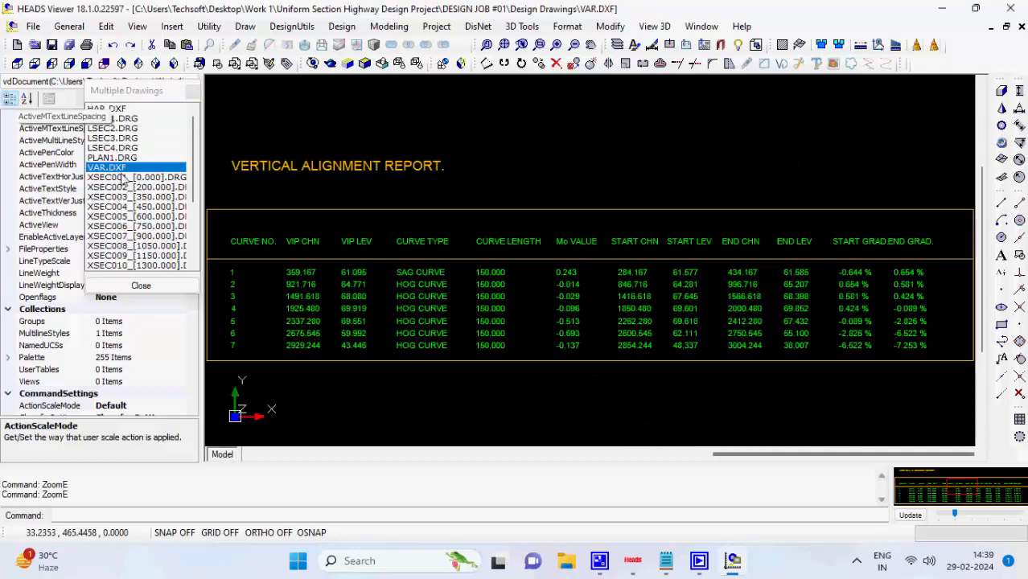
- View the cross section drawings XSEC001, XSEC003 and XSEC007, discard the drawings without saving, and close HEADS Viewer
left_click(124, 177)
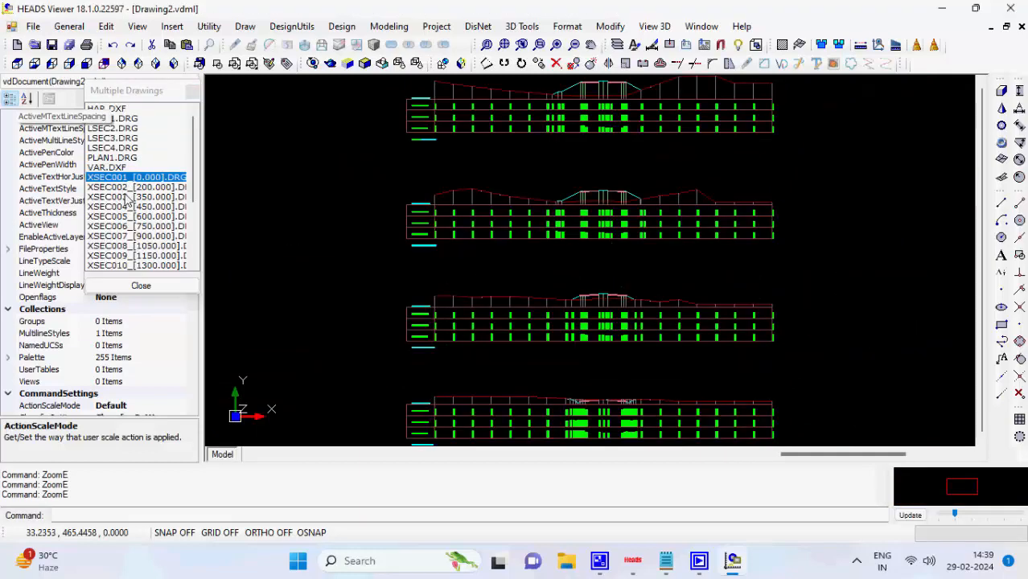
left_click(126, 198)
left_click(143, 255)
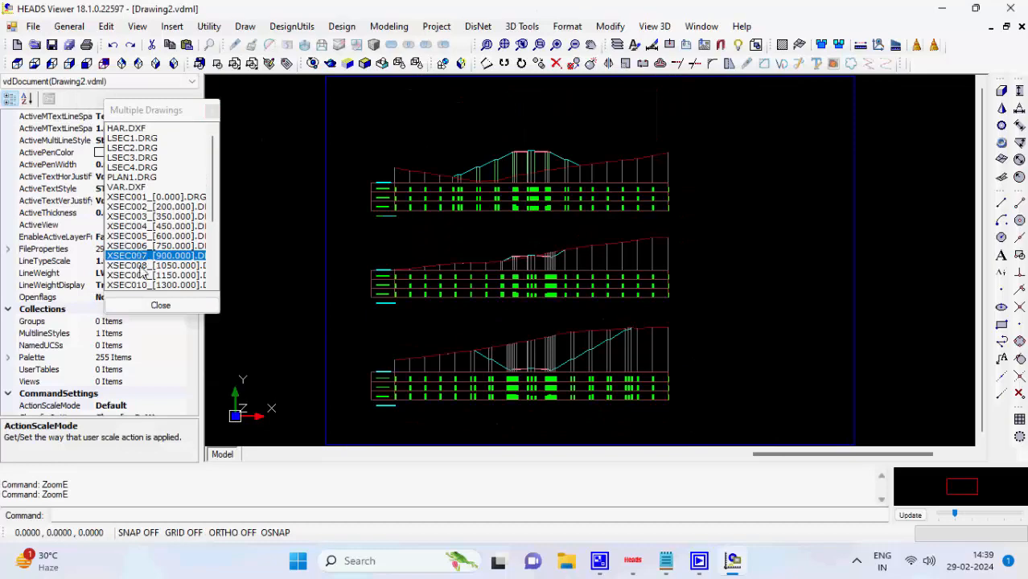
left_click(160, 305)
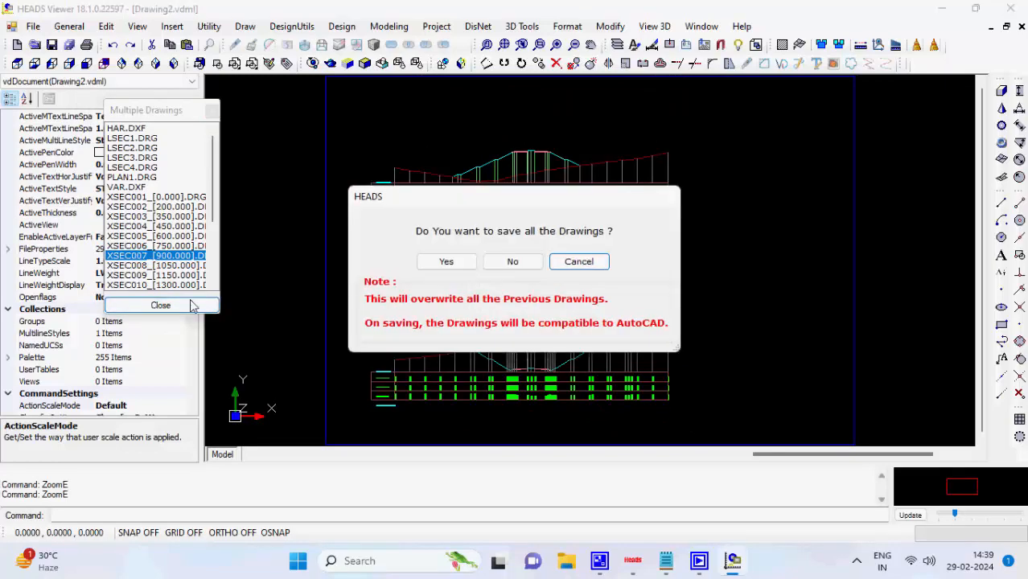
left_click(510, 262)
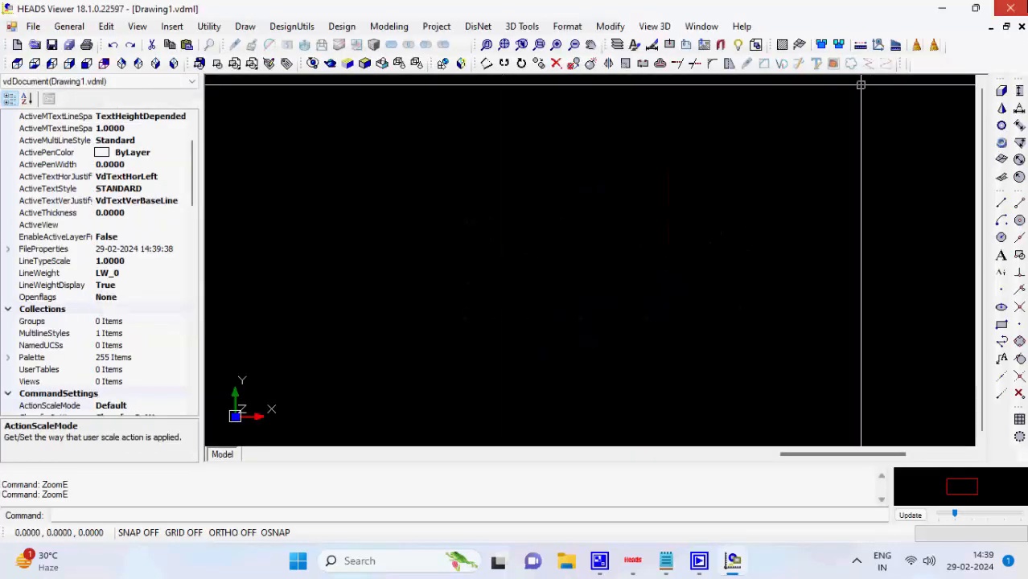
left_click(1010, 8)
left_click(656, 151)
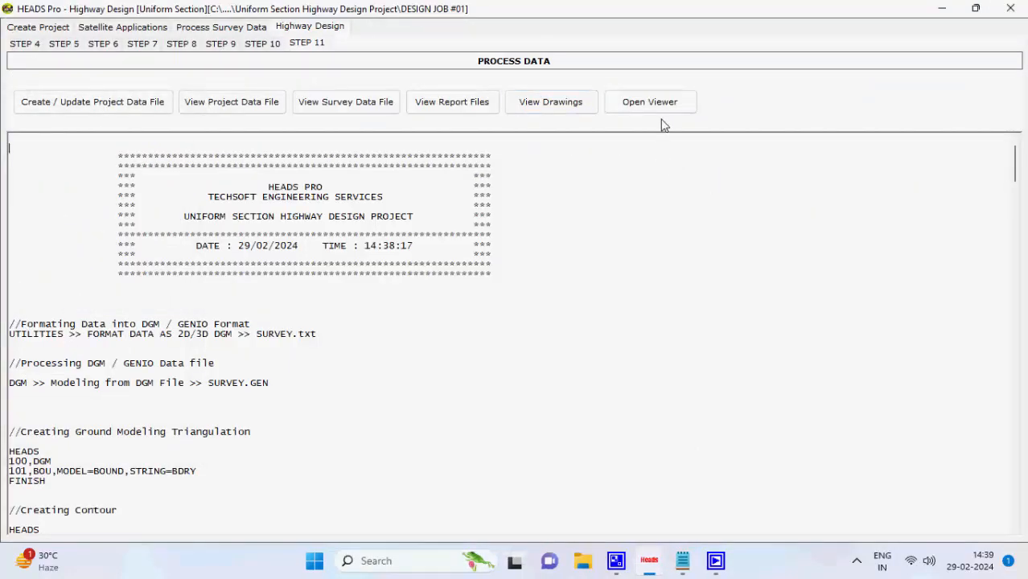
- Open HEADS Viewer with a blank drawing and close it again
left_click(650, 102)
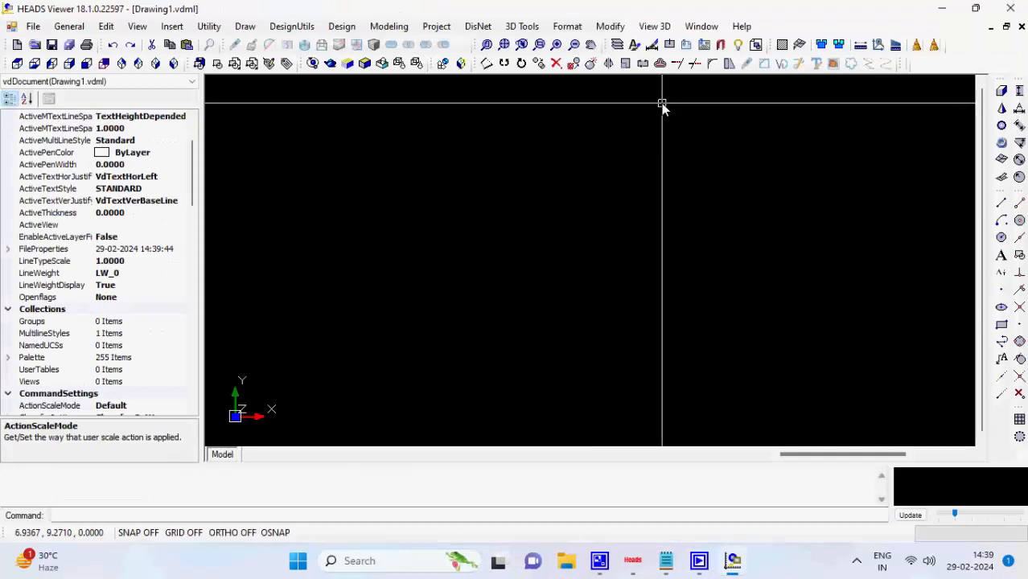
left_click(1010, 8)
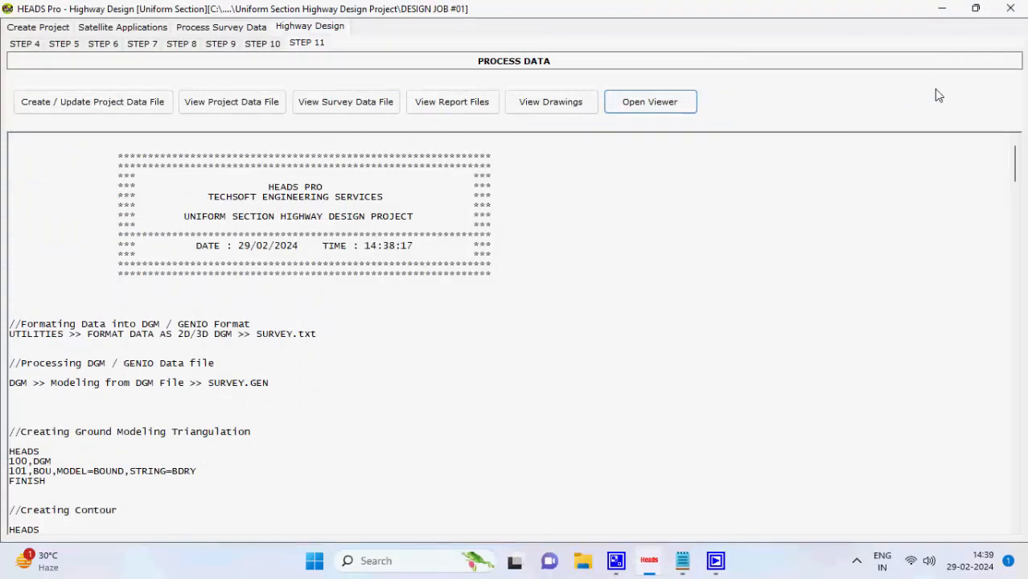
- Exit the highway design project, saving the project data file
left_click(1015, 7)
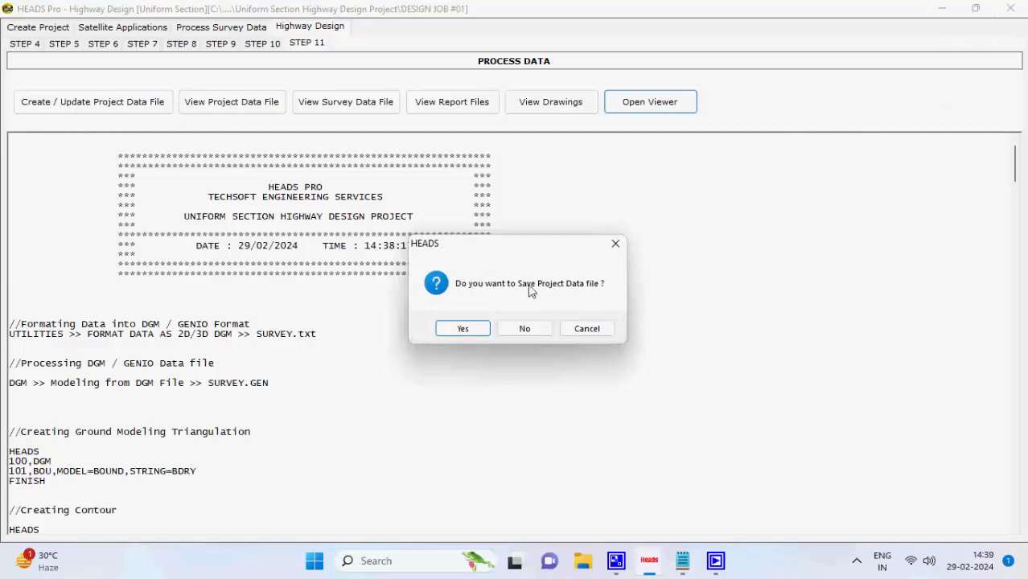
left_click(462, 330)
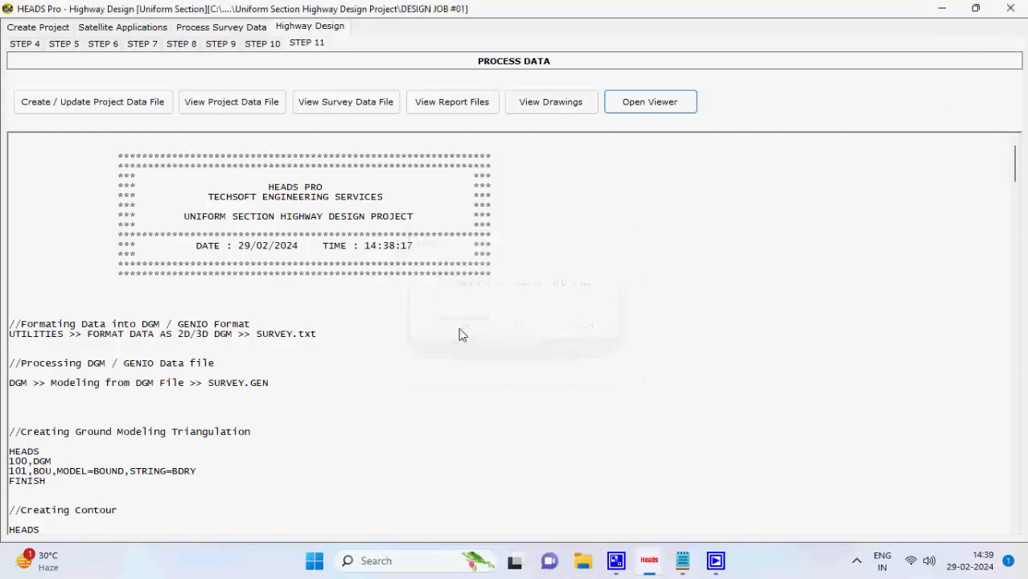